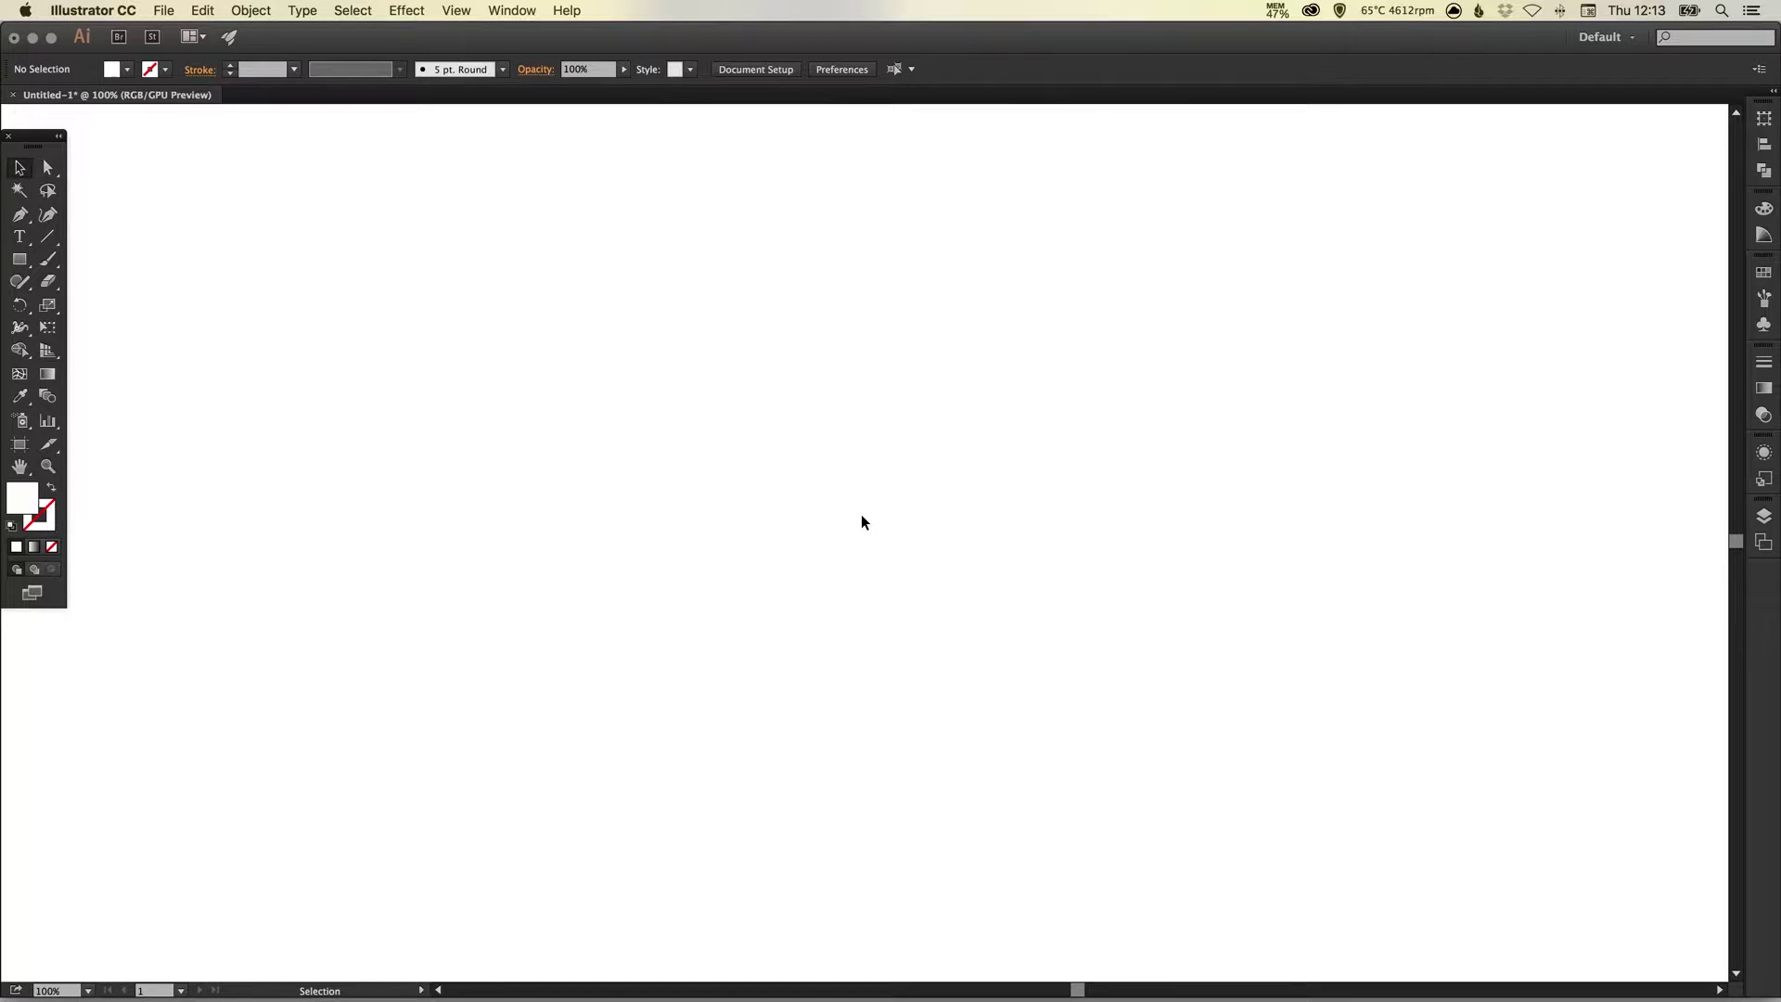
# - Draw a roughly 535 × 404 px rectangle, fill it black and move it to X 1196, Y 1298
pyautogui.click(20, 260)
pyautogui.moveTo(570, 361); pyautogui.dragTo(1068, 736)
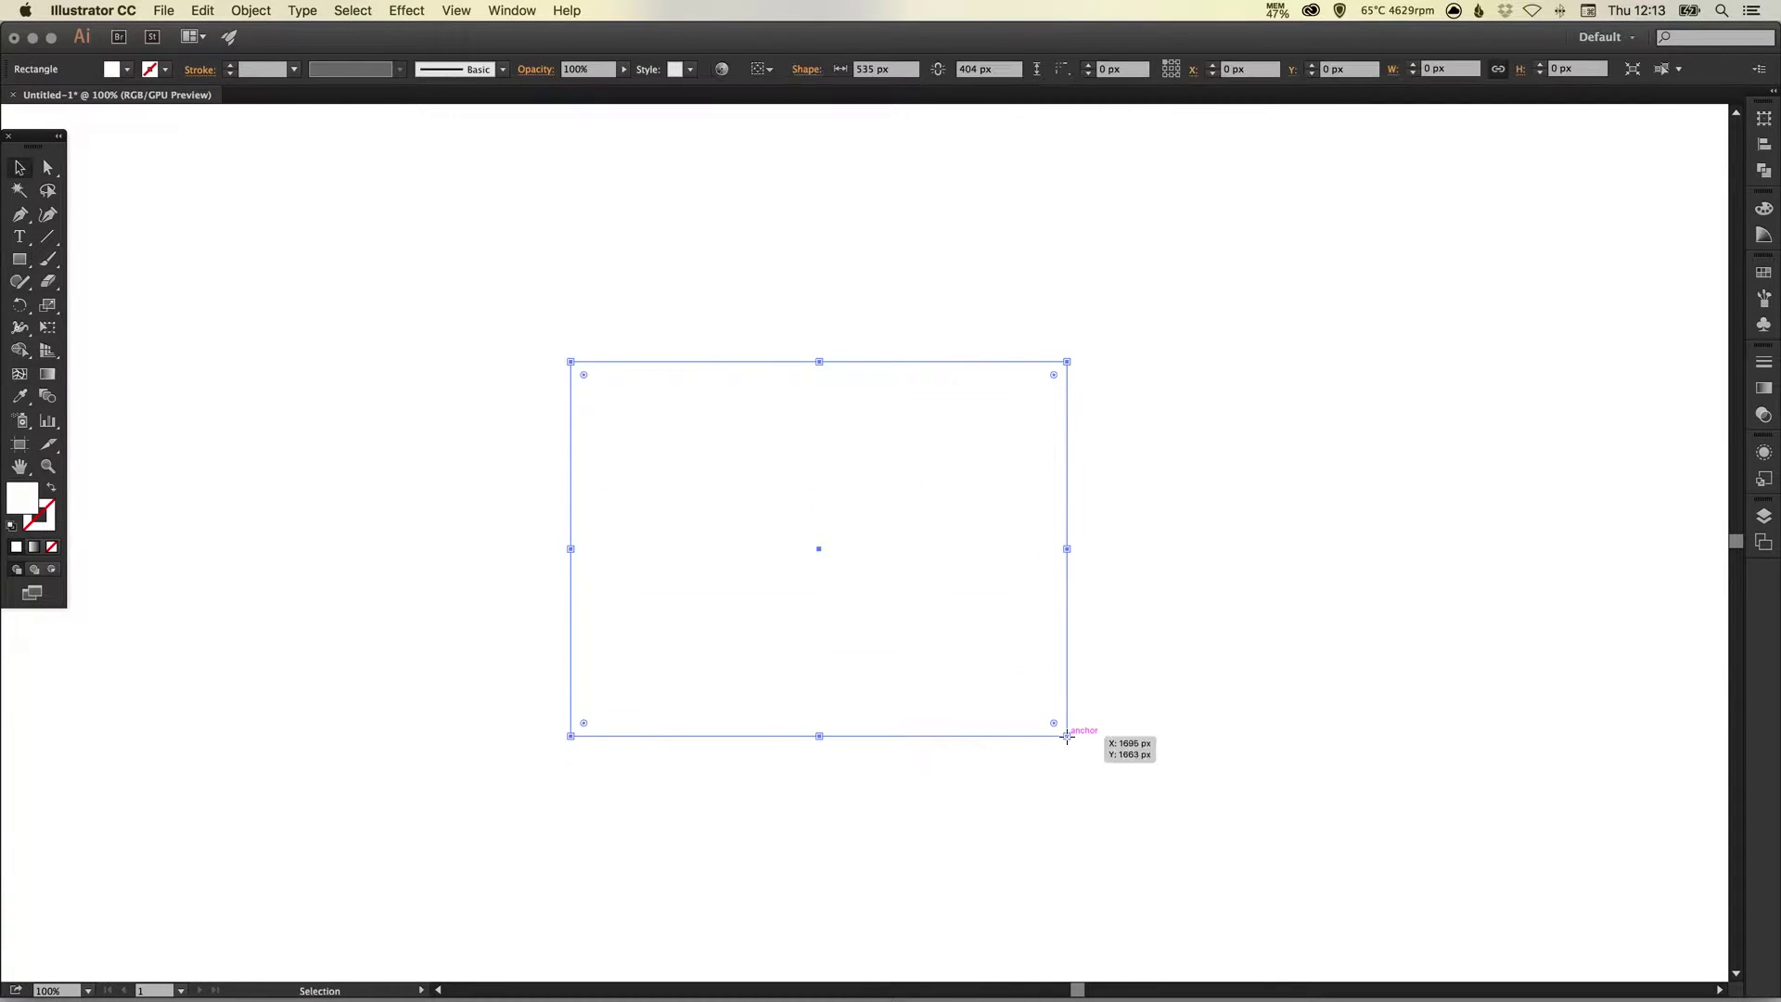
pyautogui.press('v')
pyautogui.click(1763, 273)
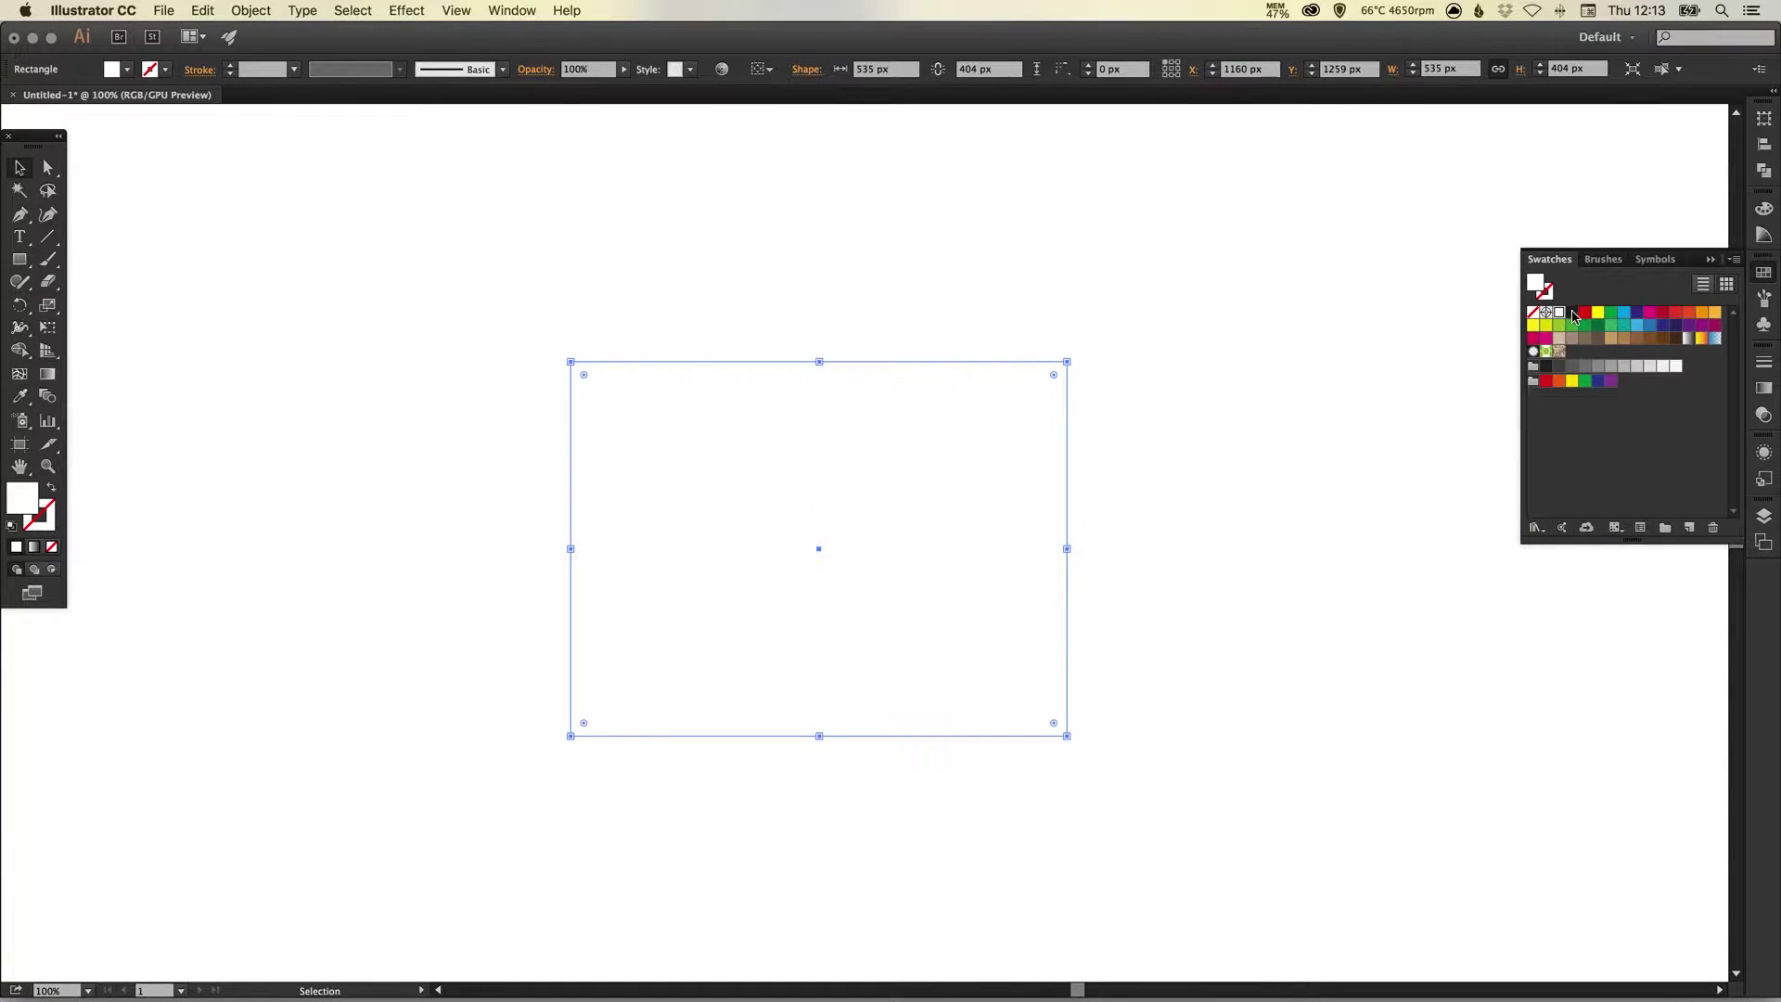
pyautogui.click(1573, 314)
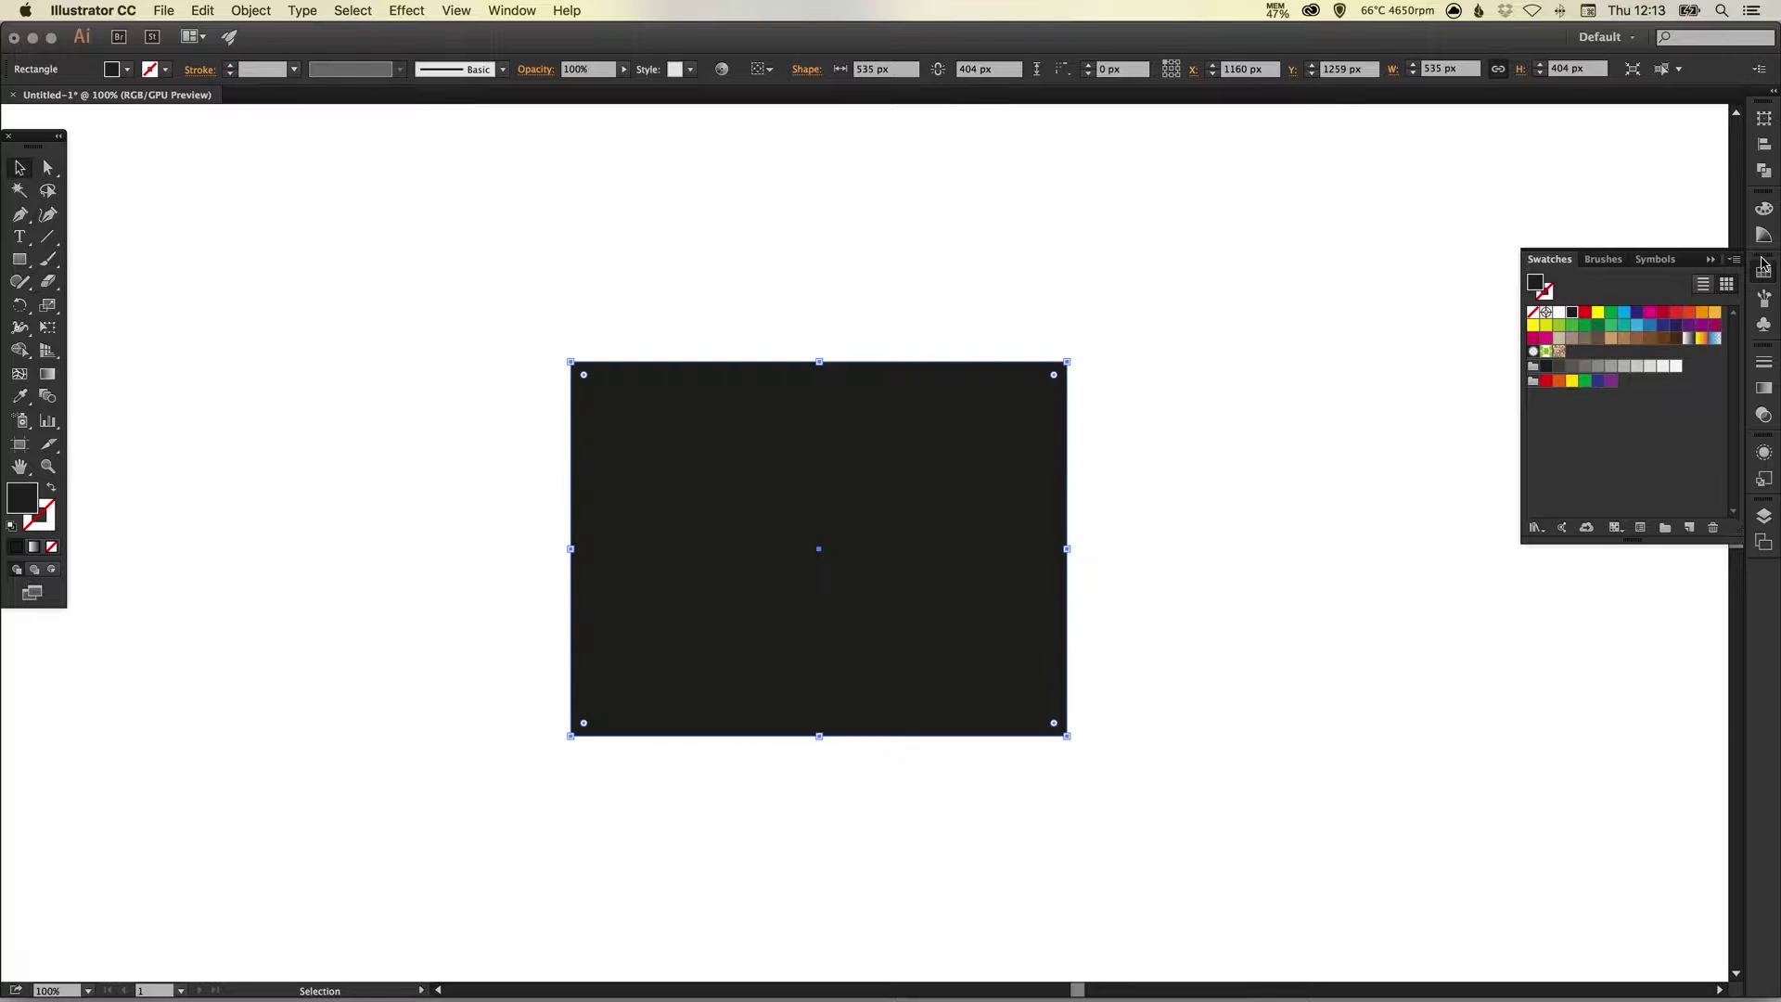
pyautogui.click(1762, 272)
pyautogui.moveTo(921, 473); pyautogui.dragTo(954, 508)
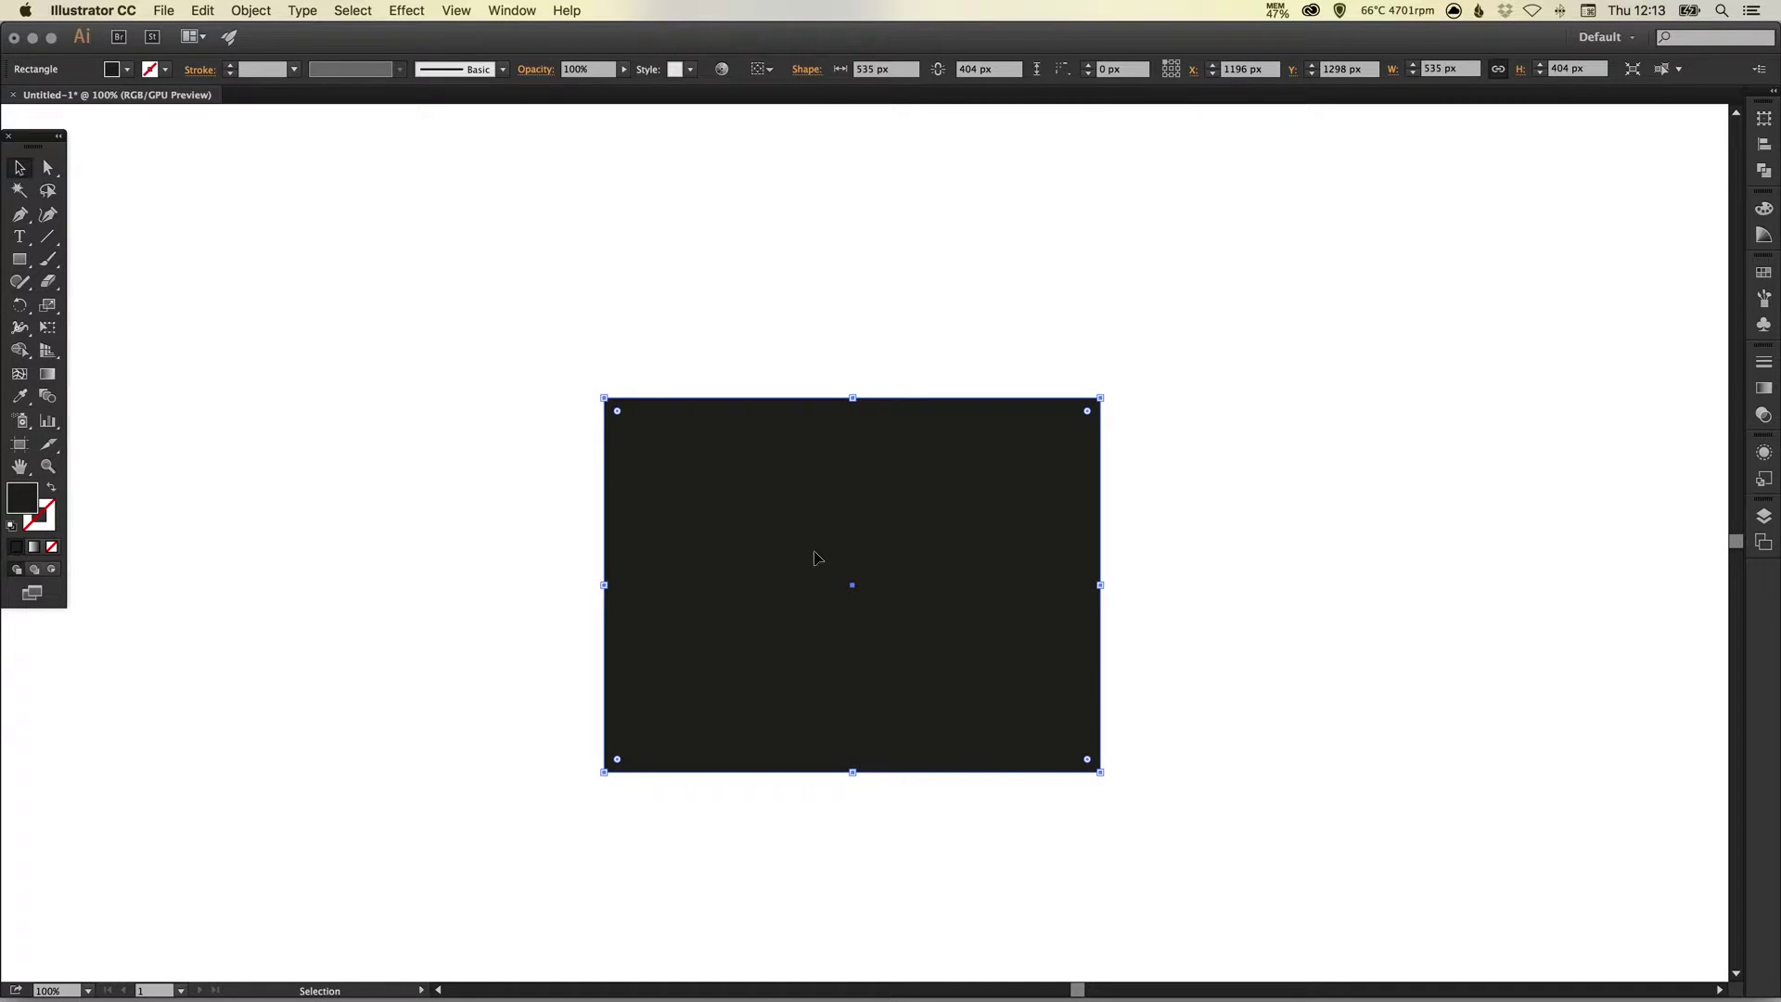
# - Create a three-sided polygon with a 50 px radius and place it above the rectangle
pyautogui.click(19, 260)
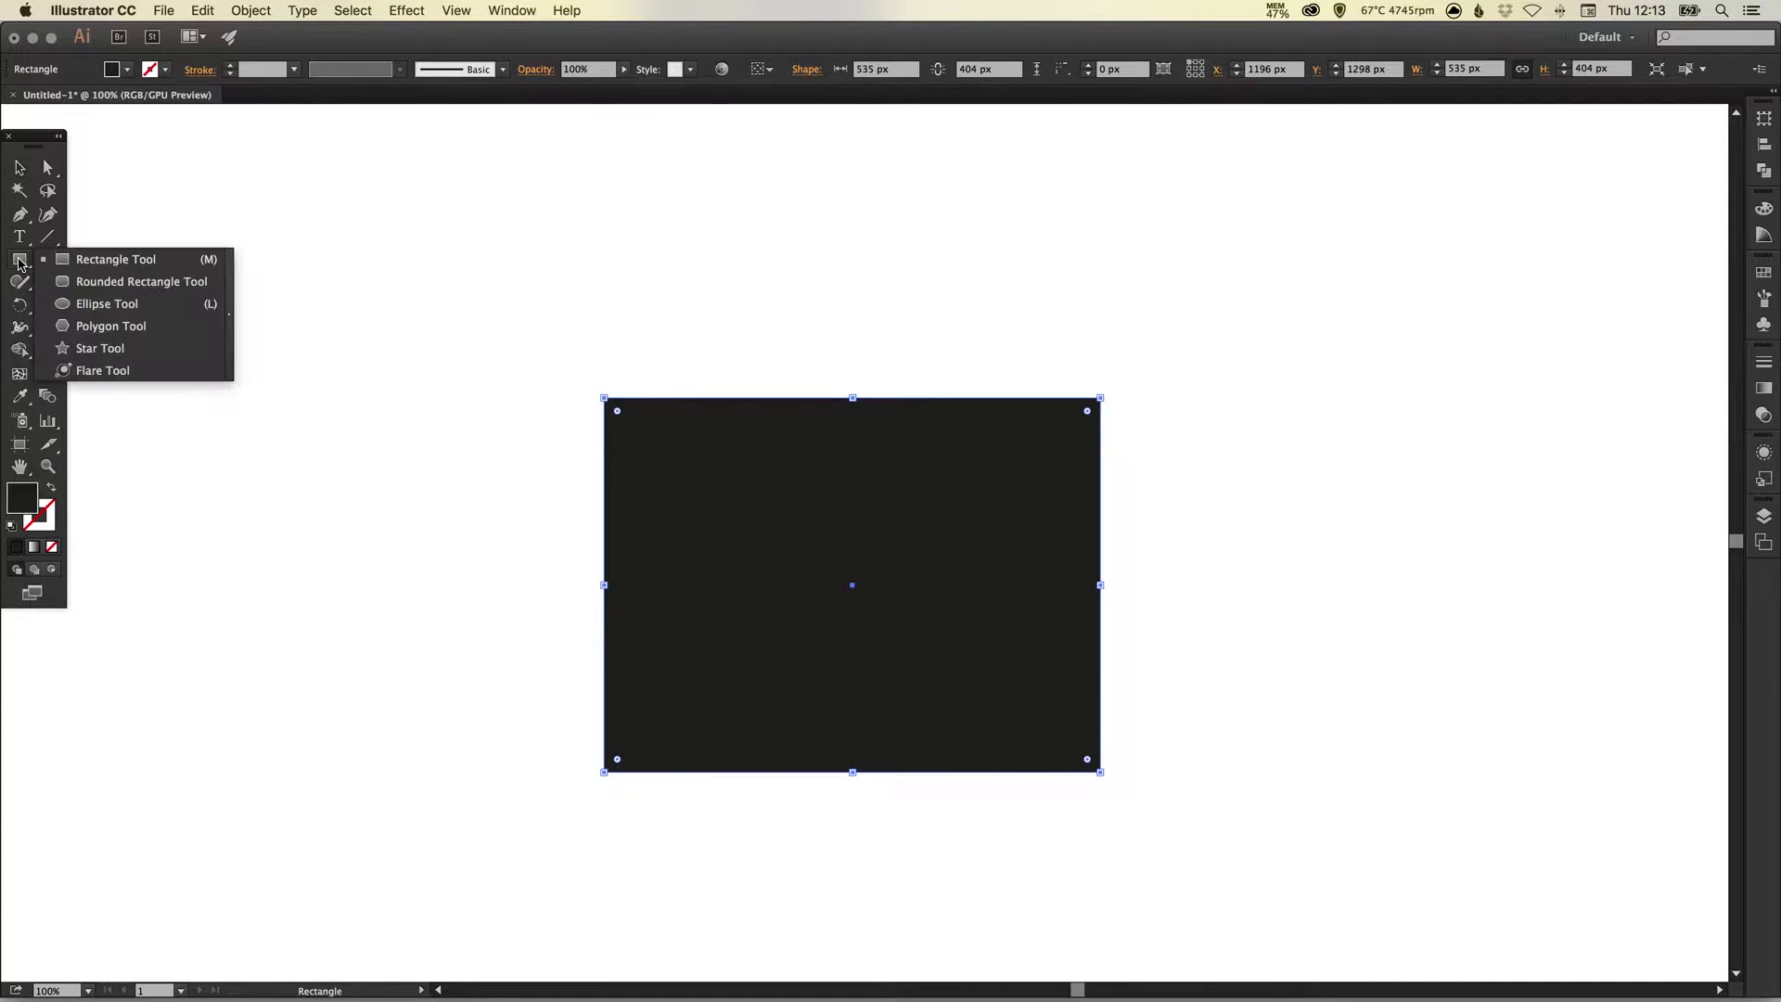
pyautogui.click(130, 326)
pyautogui.click(587, 249)
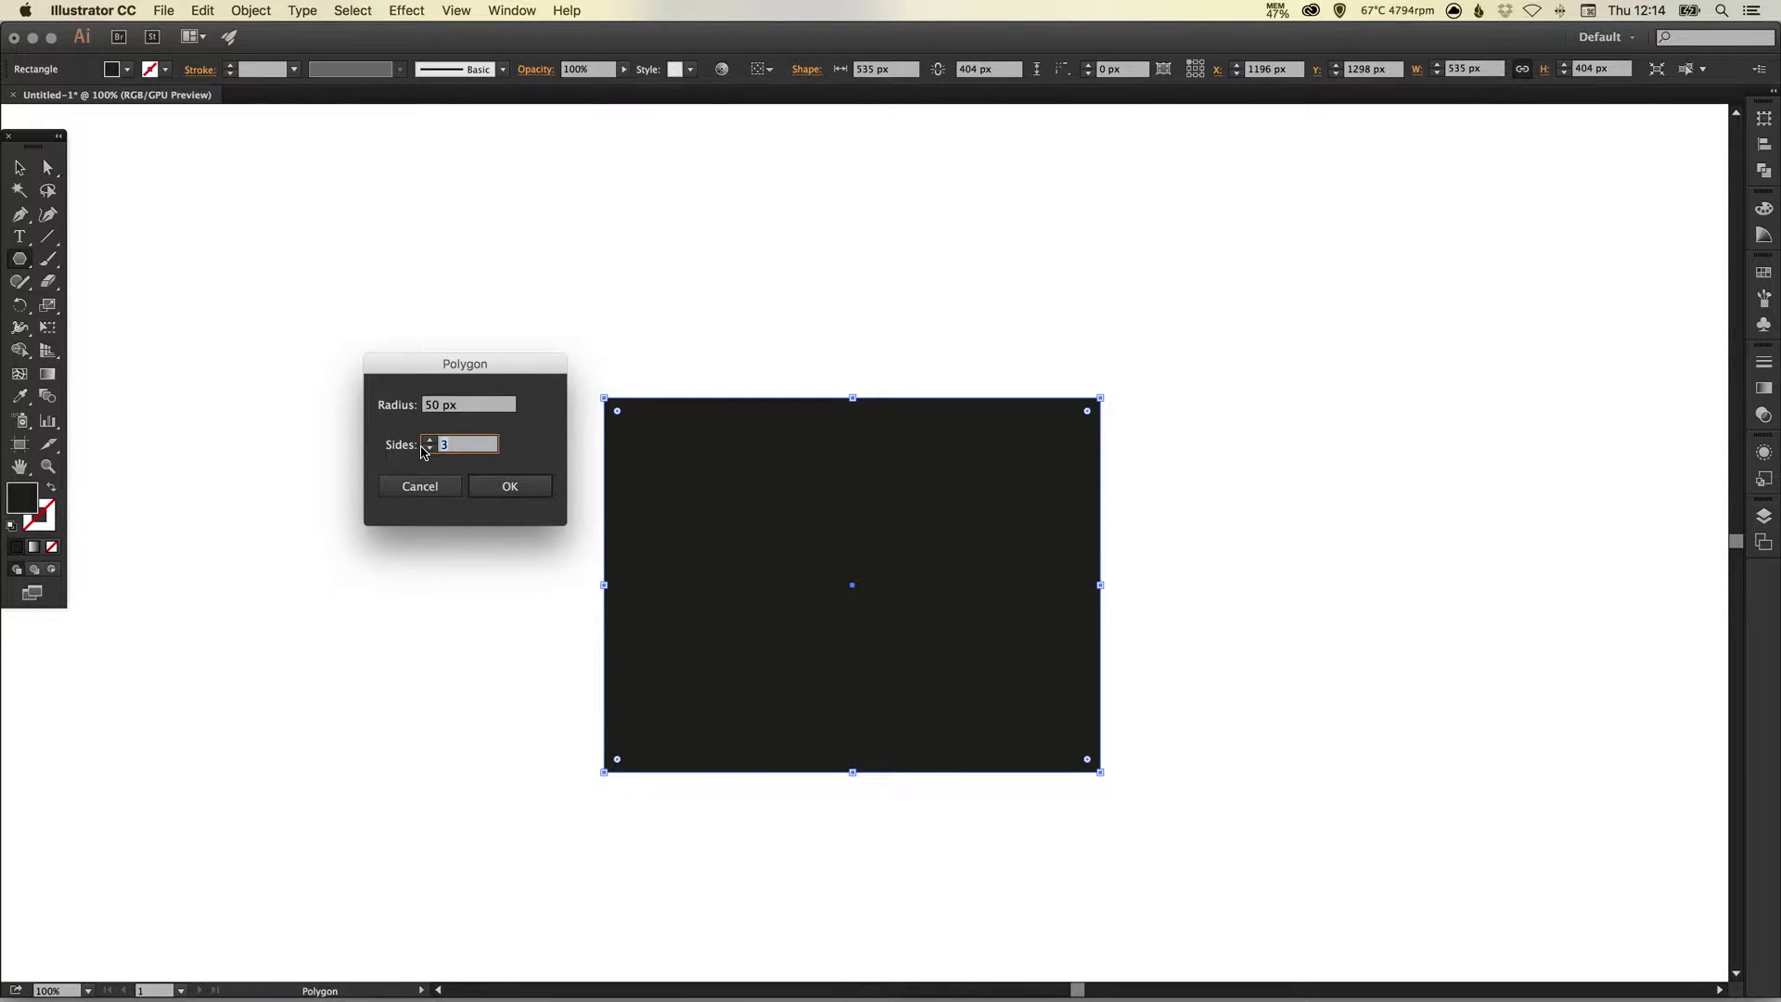
pyautogui.click(510, 486)
pyautogui.press('v')
pyautogui.moveTo(582, 258); pyautogui.dragTo(673, 270)
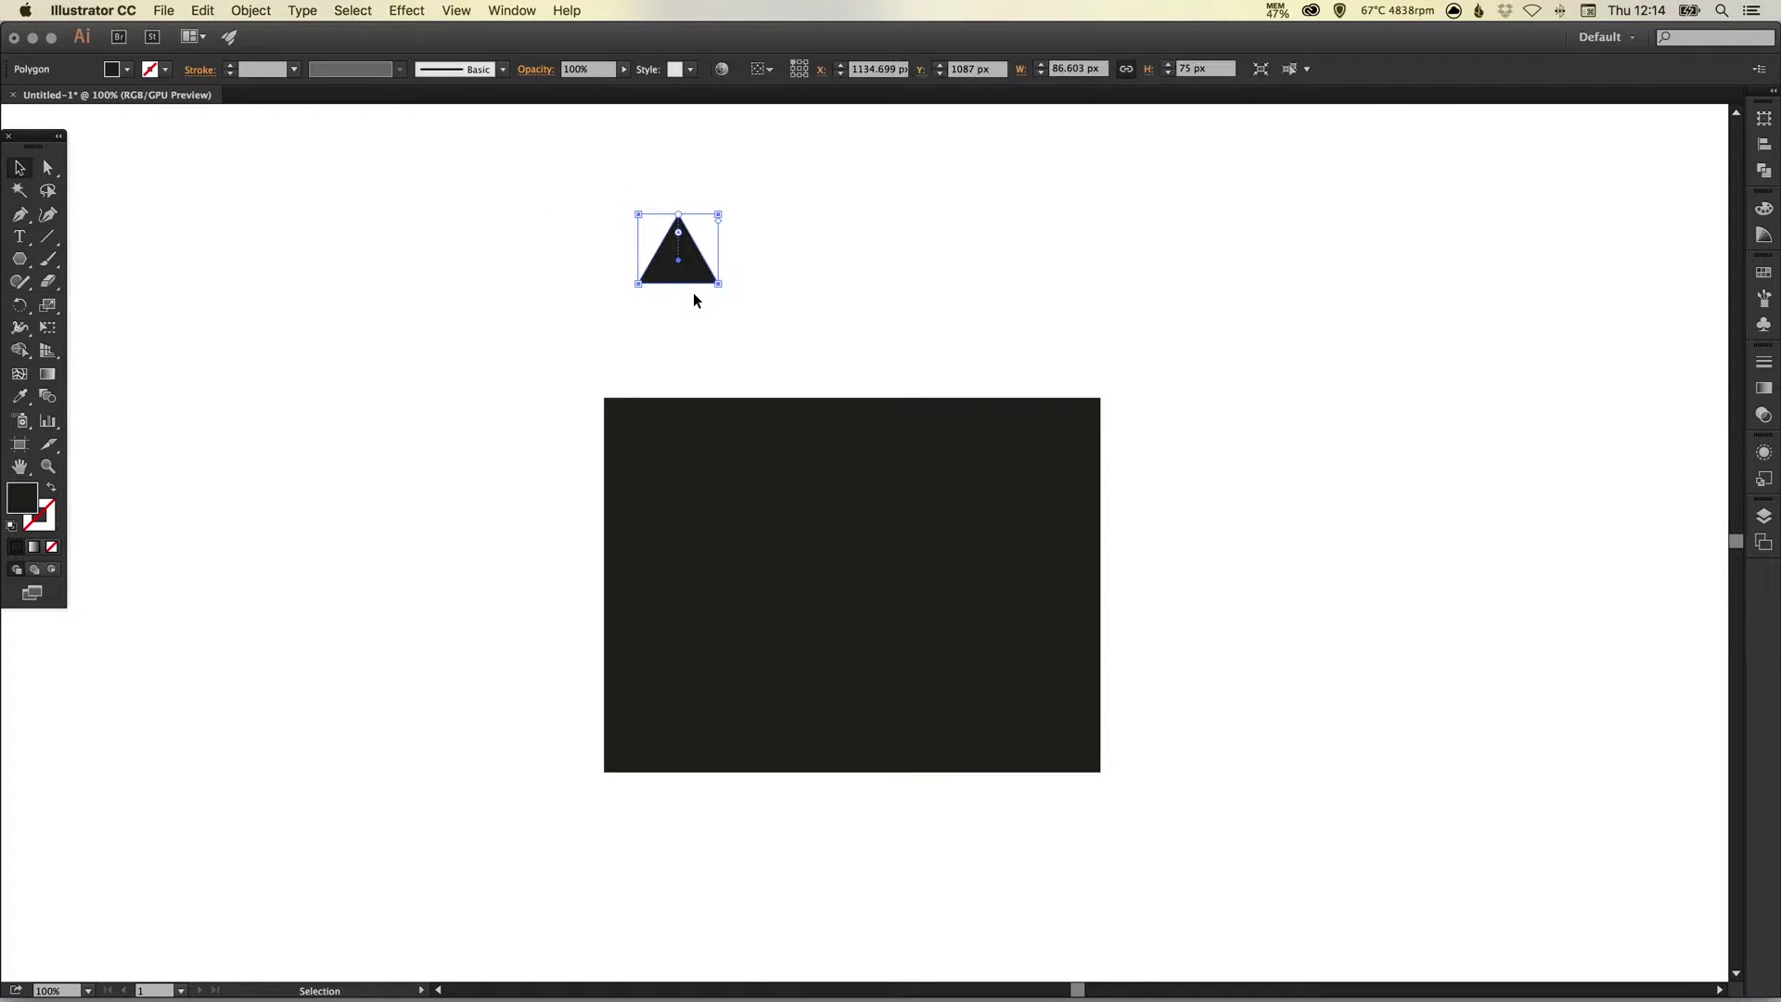
pyautogui.click(759, 247)
# - Move the triangle onto the rectangle's top-left corner and stretch it to a 535 px wide, 183 px tall roof
pyautogui.click(457, 11)
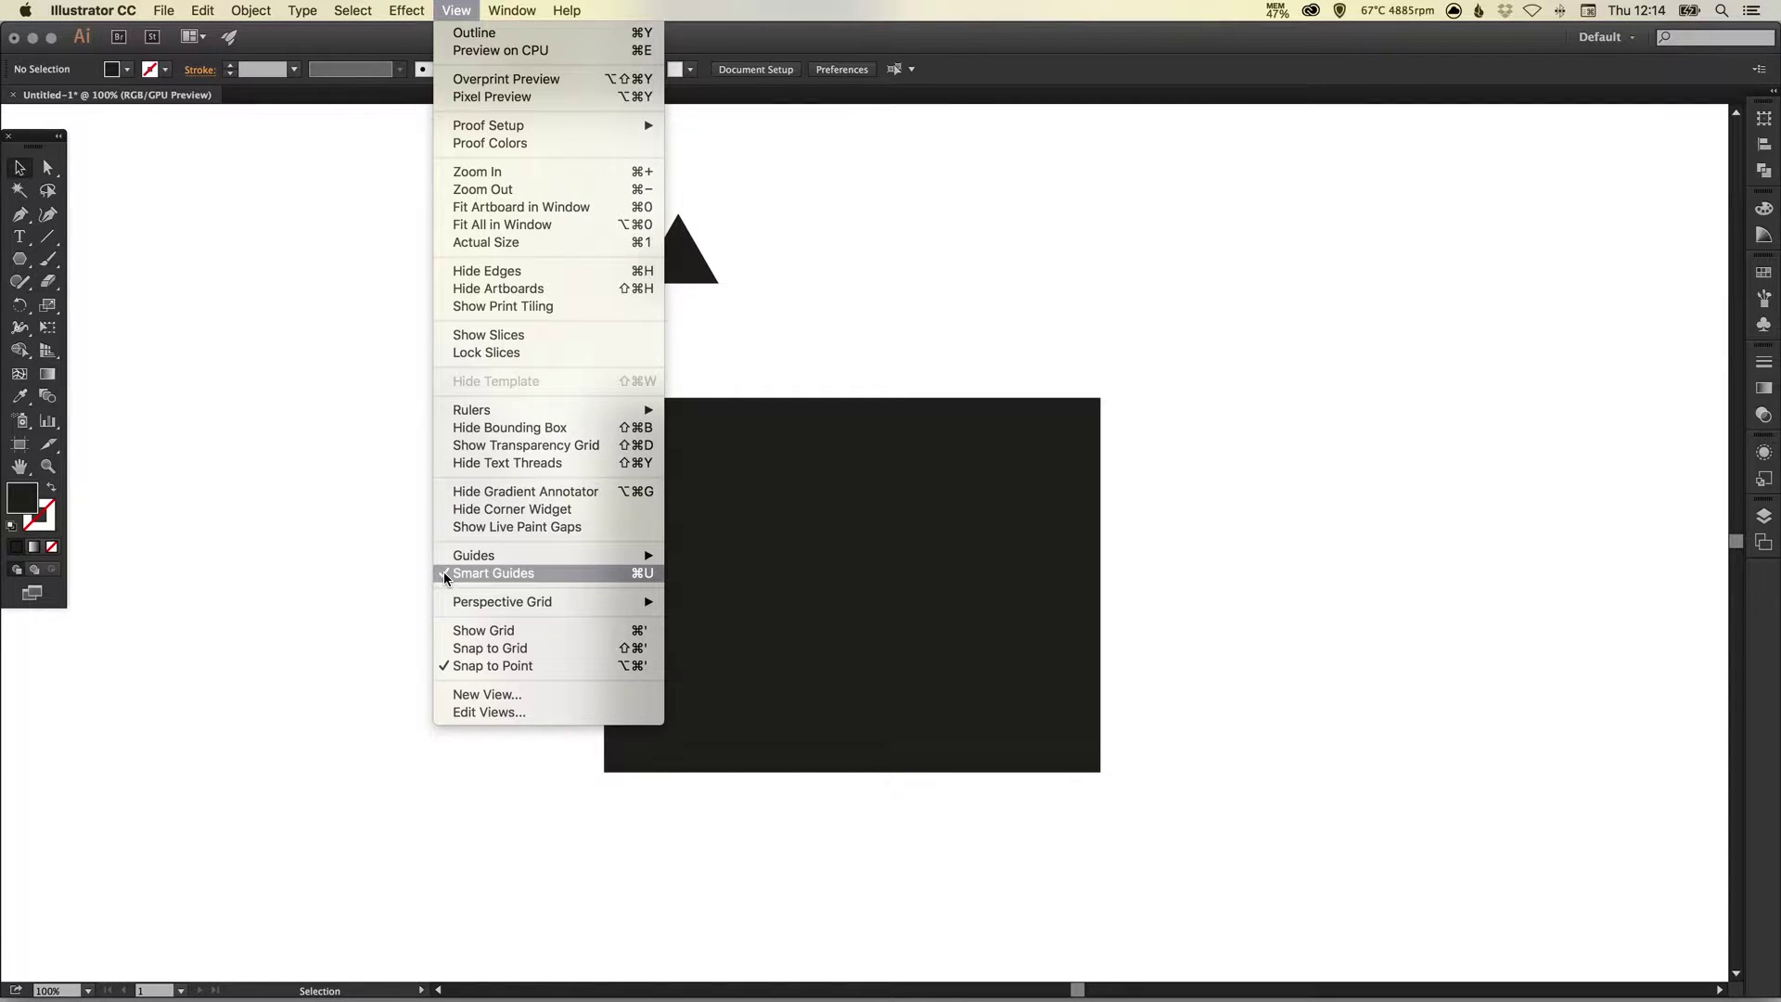
pyautogui.click(768, 331)
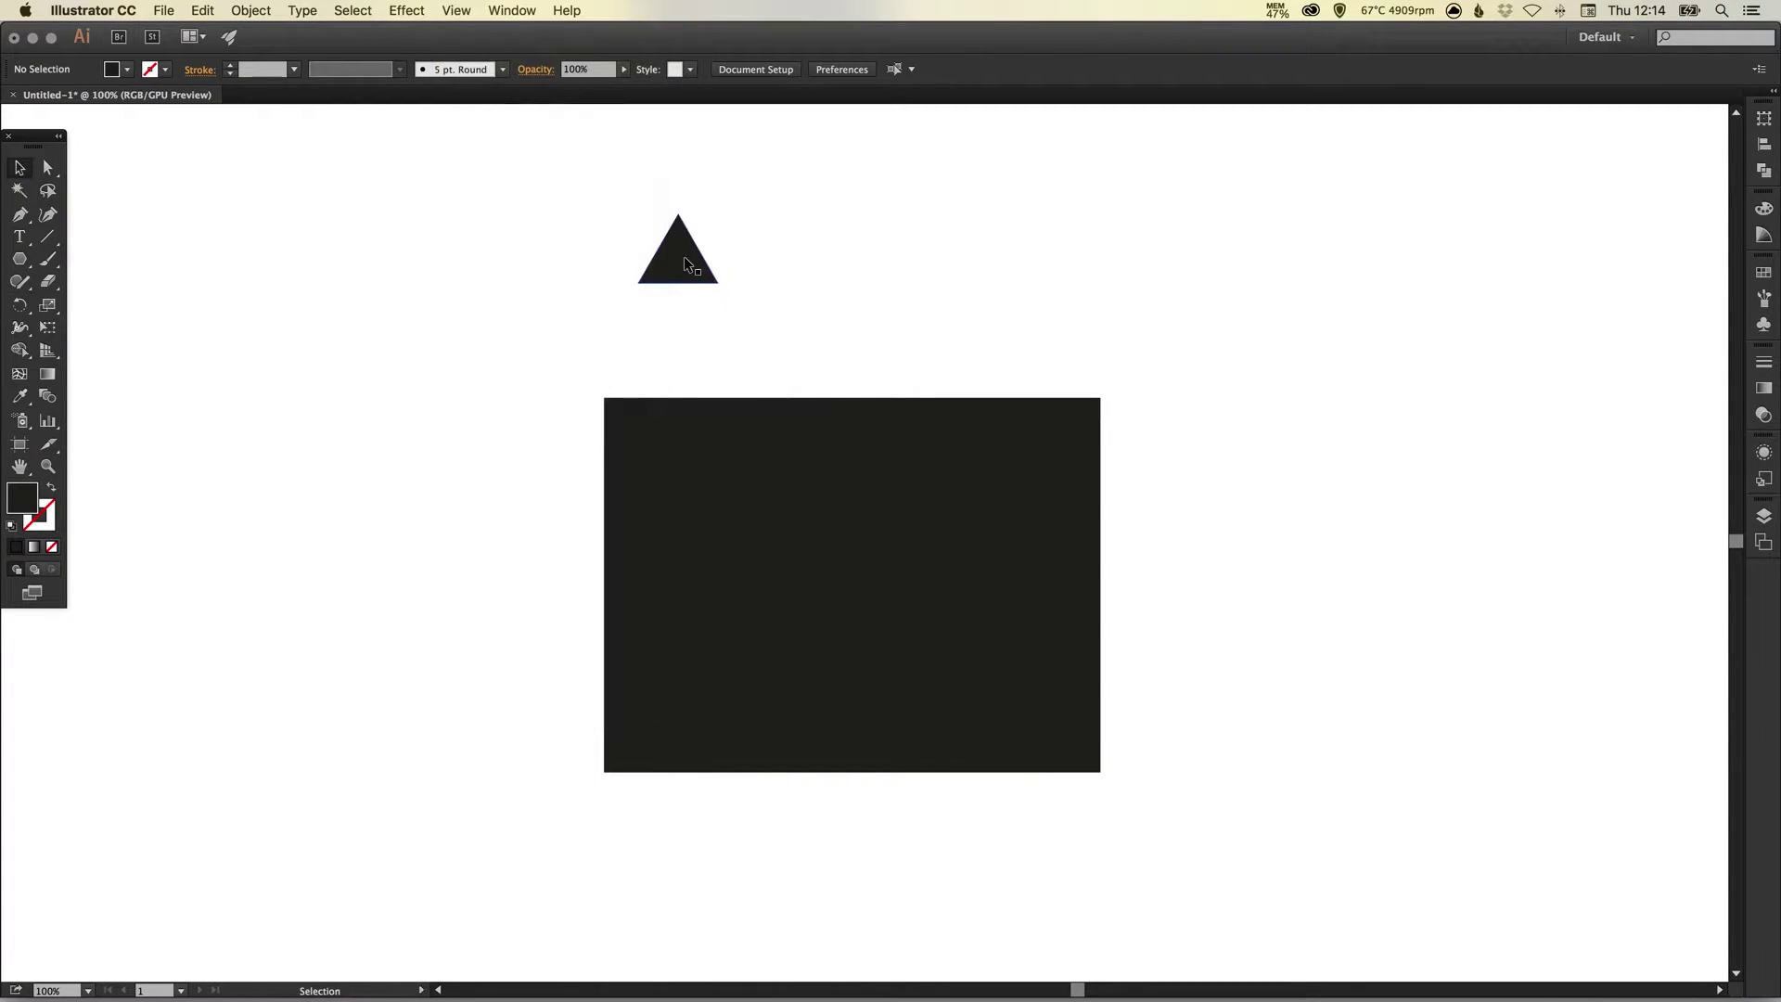
pyautogui.moveTo(685, 262); pyautogui.dragTo(653, 376)
pyautogui.scroll(5, 715, 361)
pyautogui.hscroll(2, 716, 361)
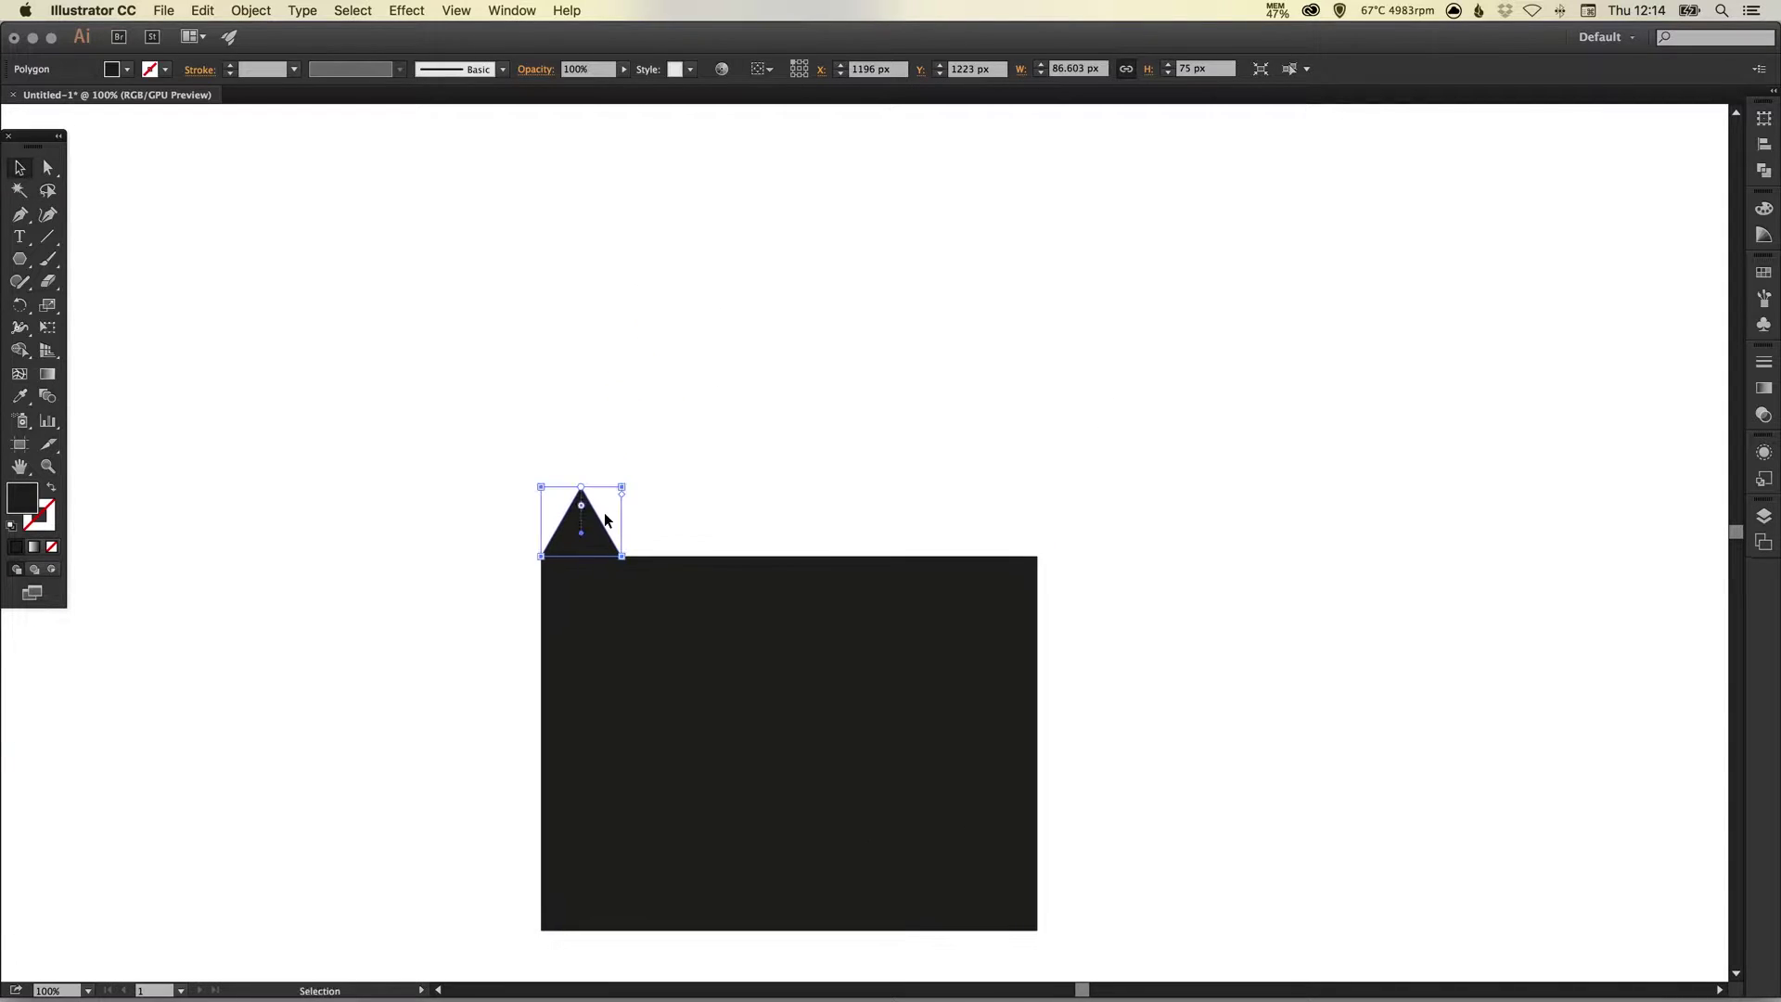
pyautogui.moveTo(623, 488); pyautogui.dragTo(1041, 386)
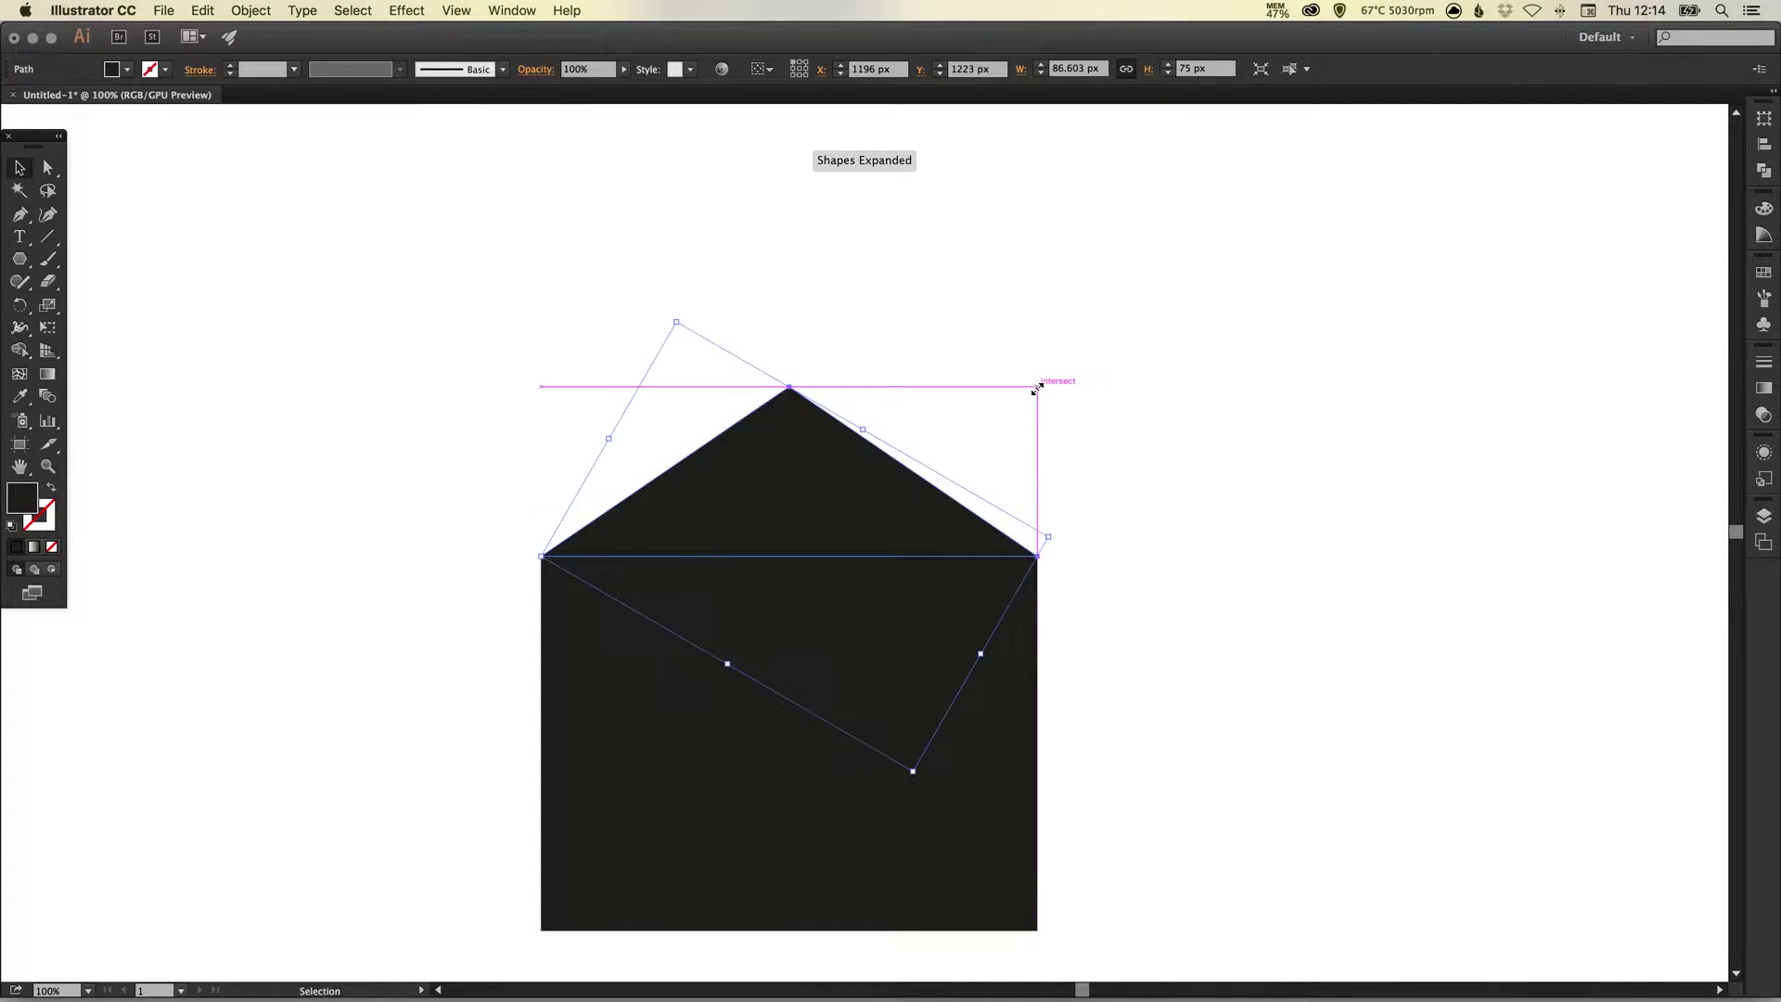
# - Select the roof's apex anchor with Direct Selection and nudge it upward to steepen the roof
pyautogui.click(821, 379)
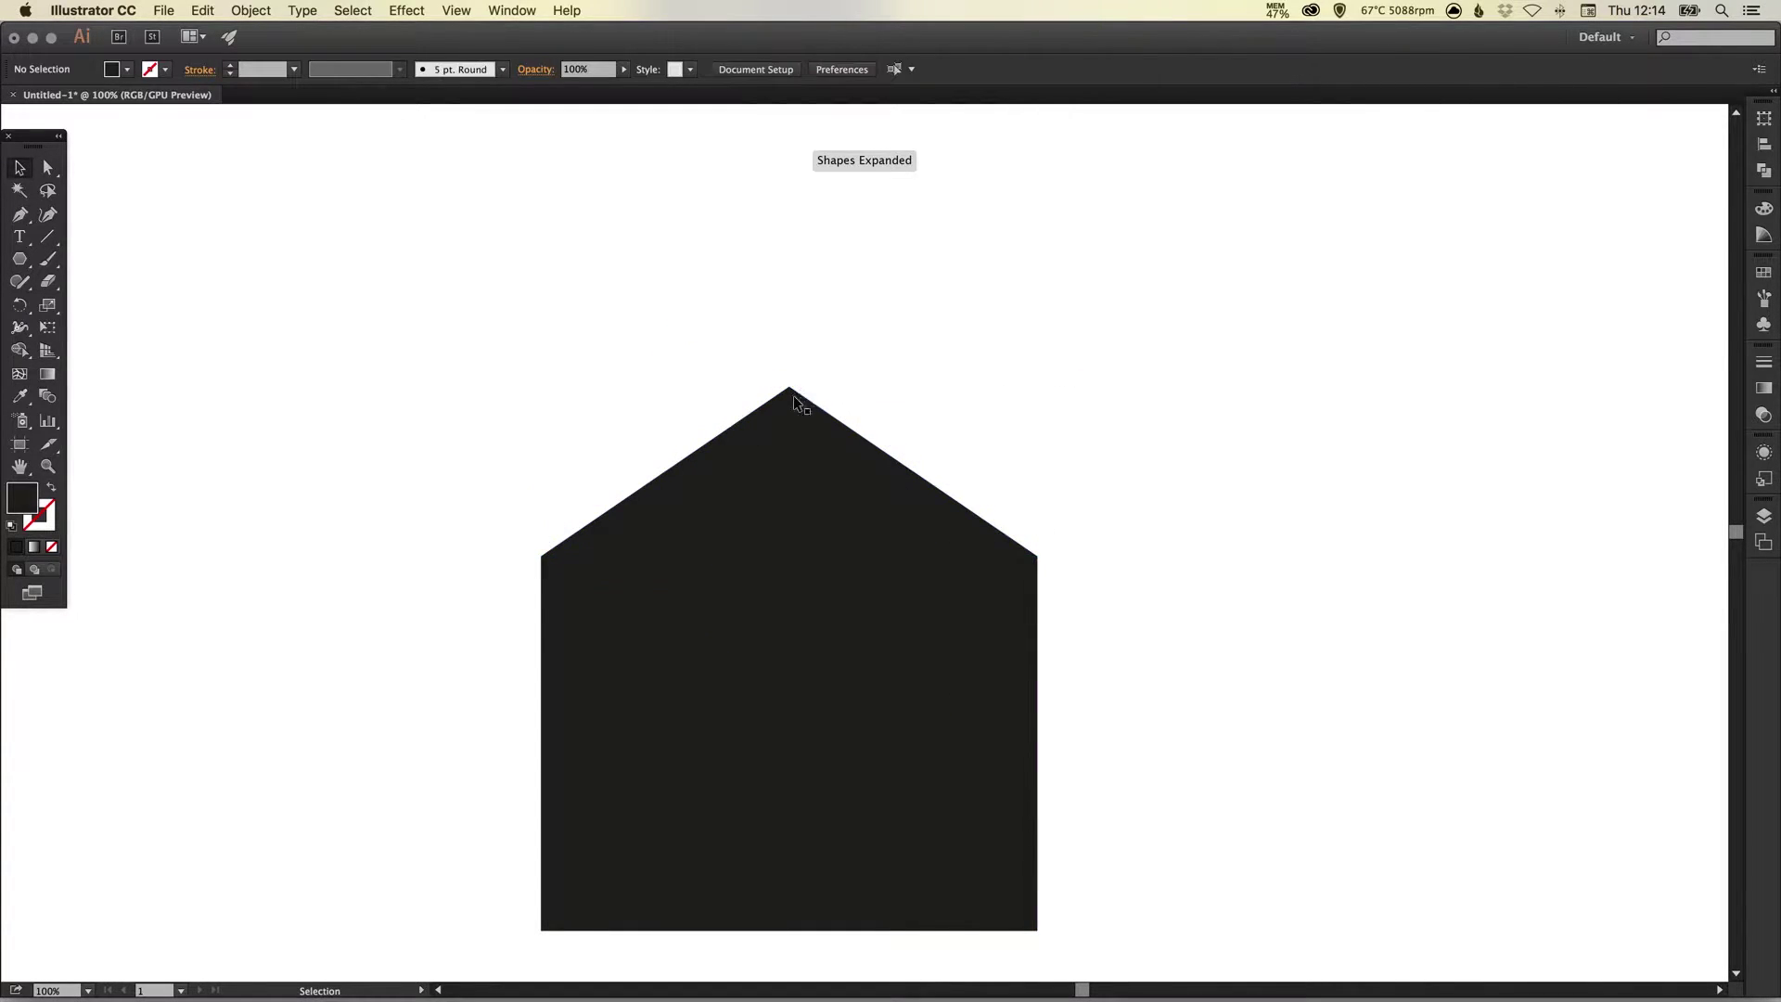
pyautogui.click(49, 170)
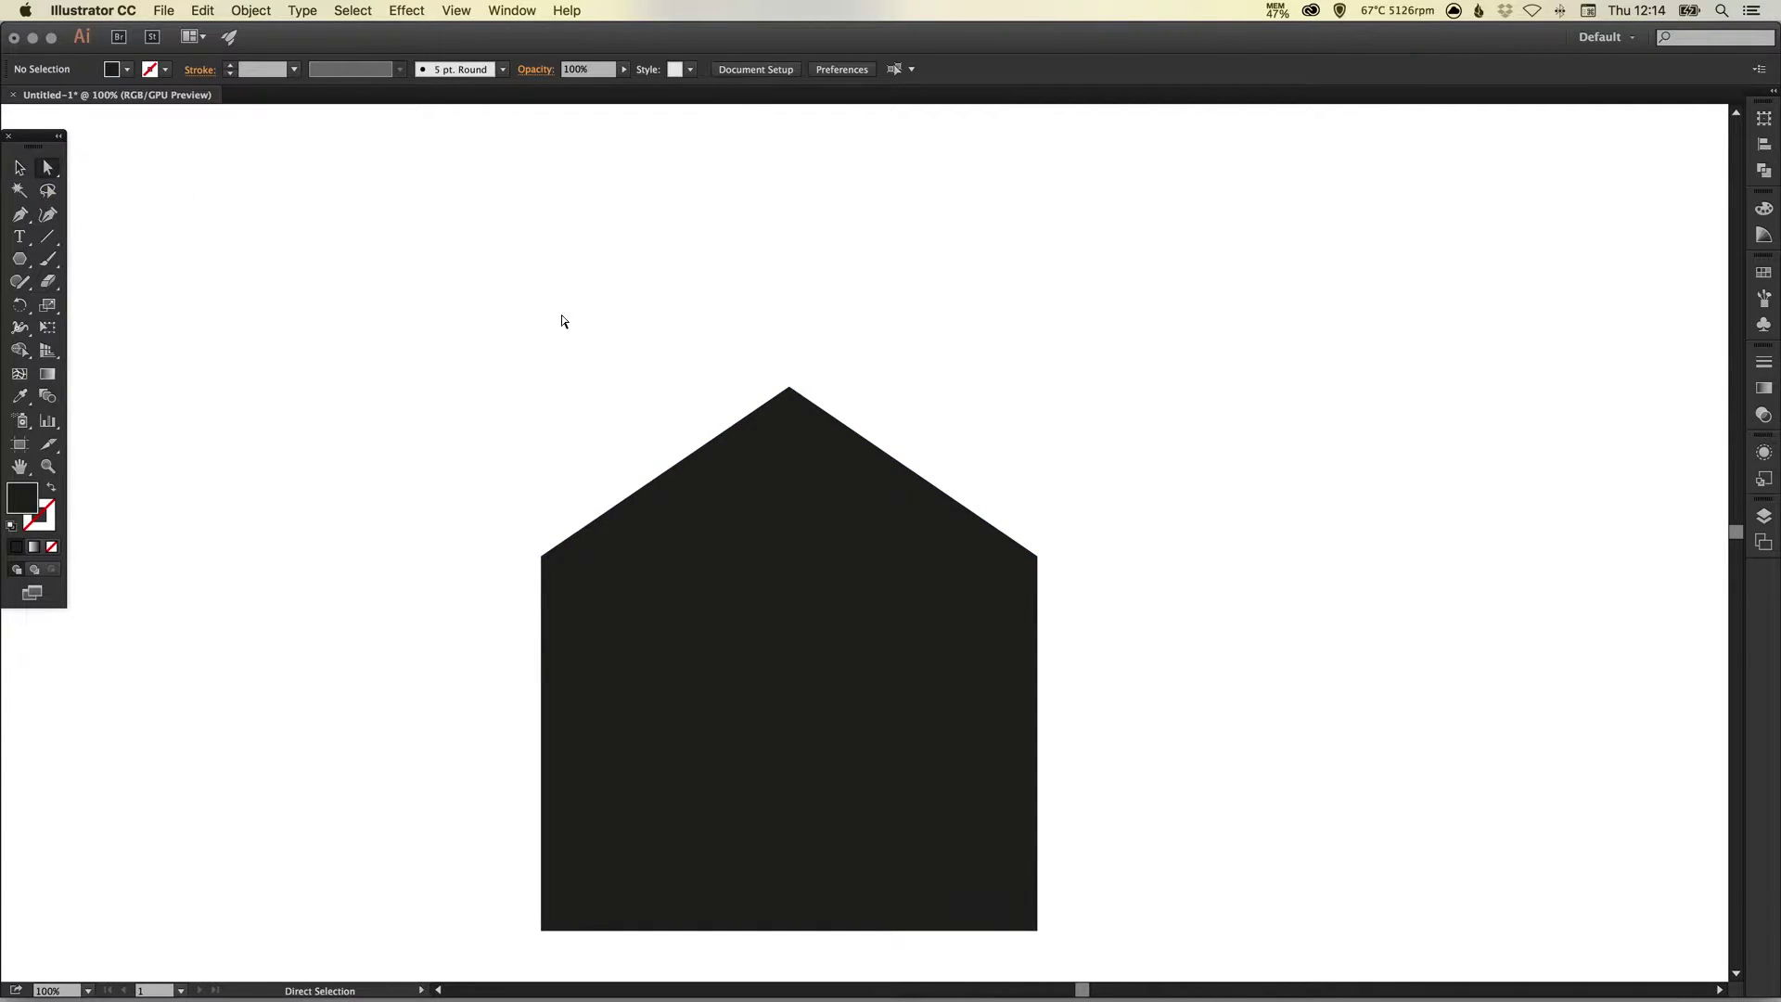
pyautogui.moveTo(743, 343); pyautogui.dragTo(790, 447)
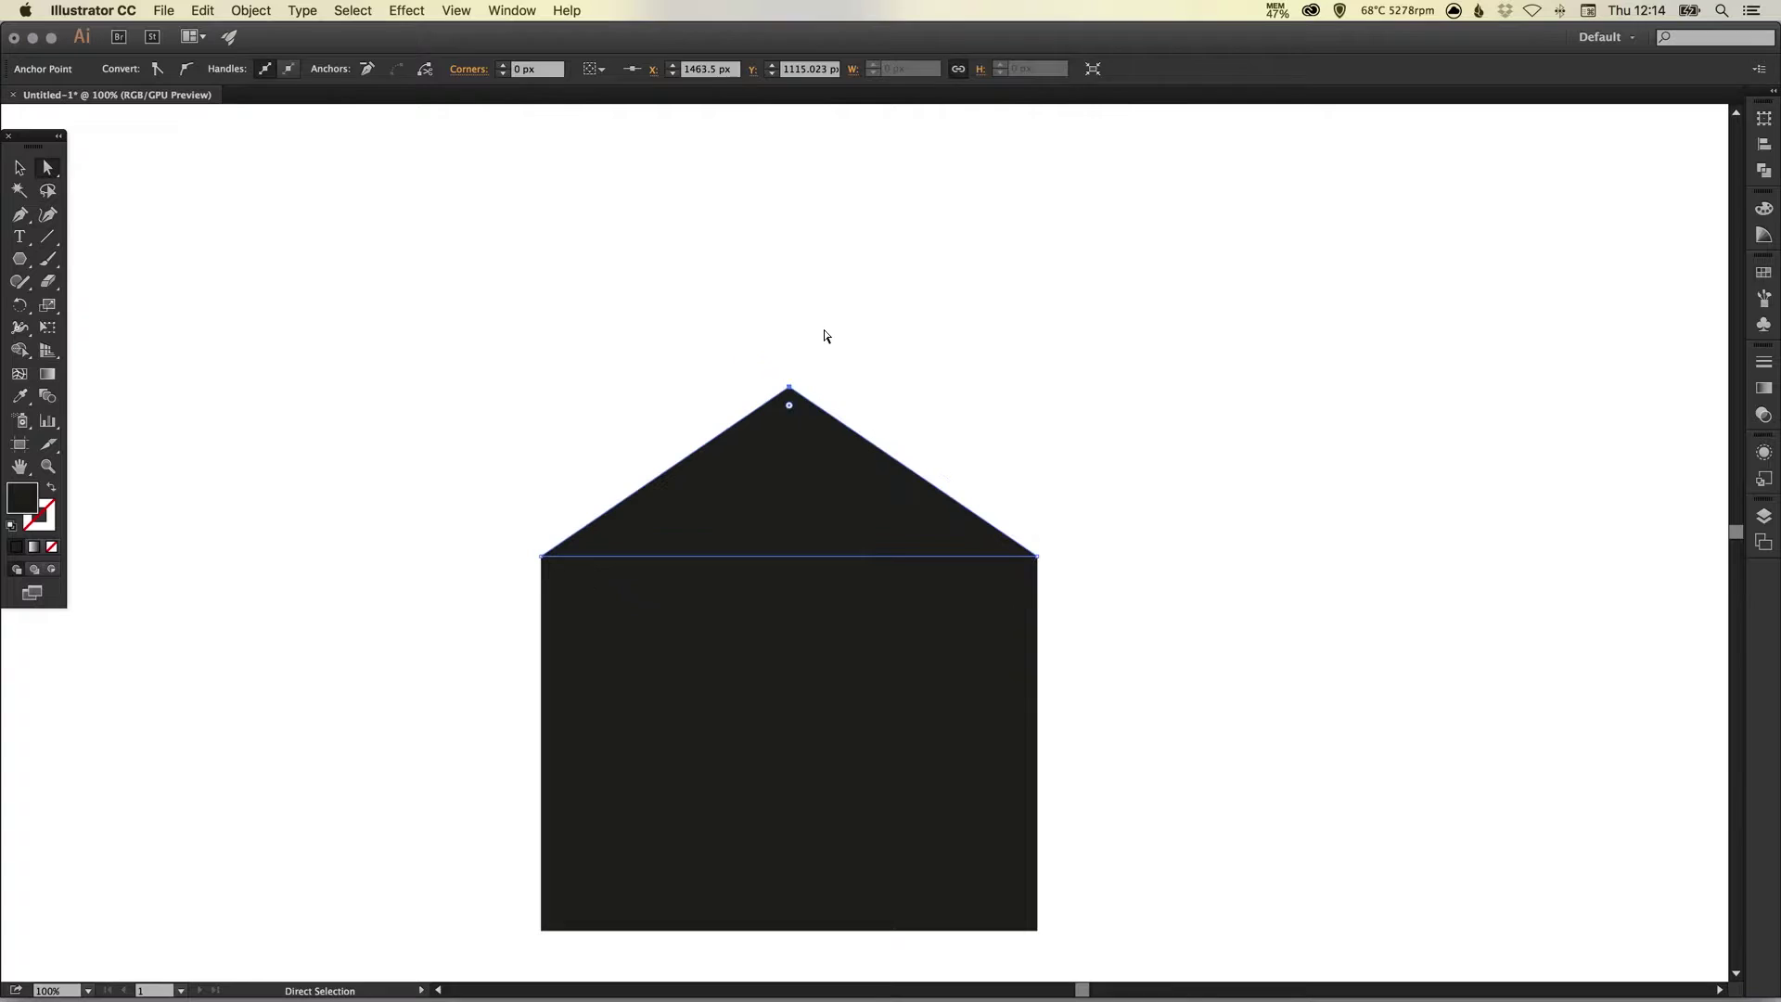
pyautogui.click(823, 334)
pyautogui.click(816, 437)
pyautogui.hotkey('shift', 'Down')
pyautogui.hotkey('shift', 'Down')
pyautogui.hotkey('shift', 'Down')
pyautogui.hotkey('shift', 'Down')
pyautogui.hotkey('shift', 'Up')
pyautogui.hotkey('shift', 'Up')
pyautogui.hotkey('shift', 'Up')
pyautogui.hotkey('shift', 'Up')
pyautogui.hotkey('shift', 'Up')
pyautogui.click(816, 443)
pyautogui.click(946, 397)
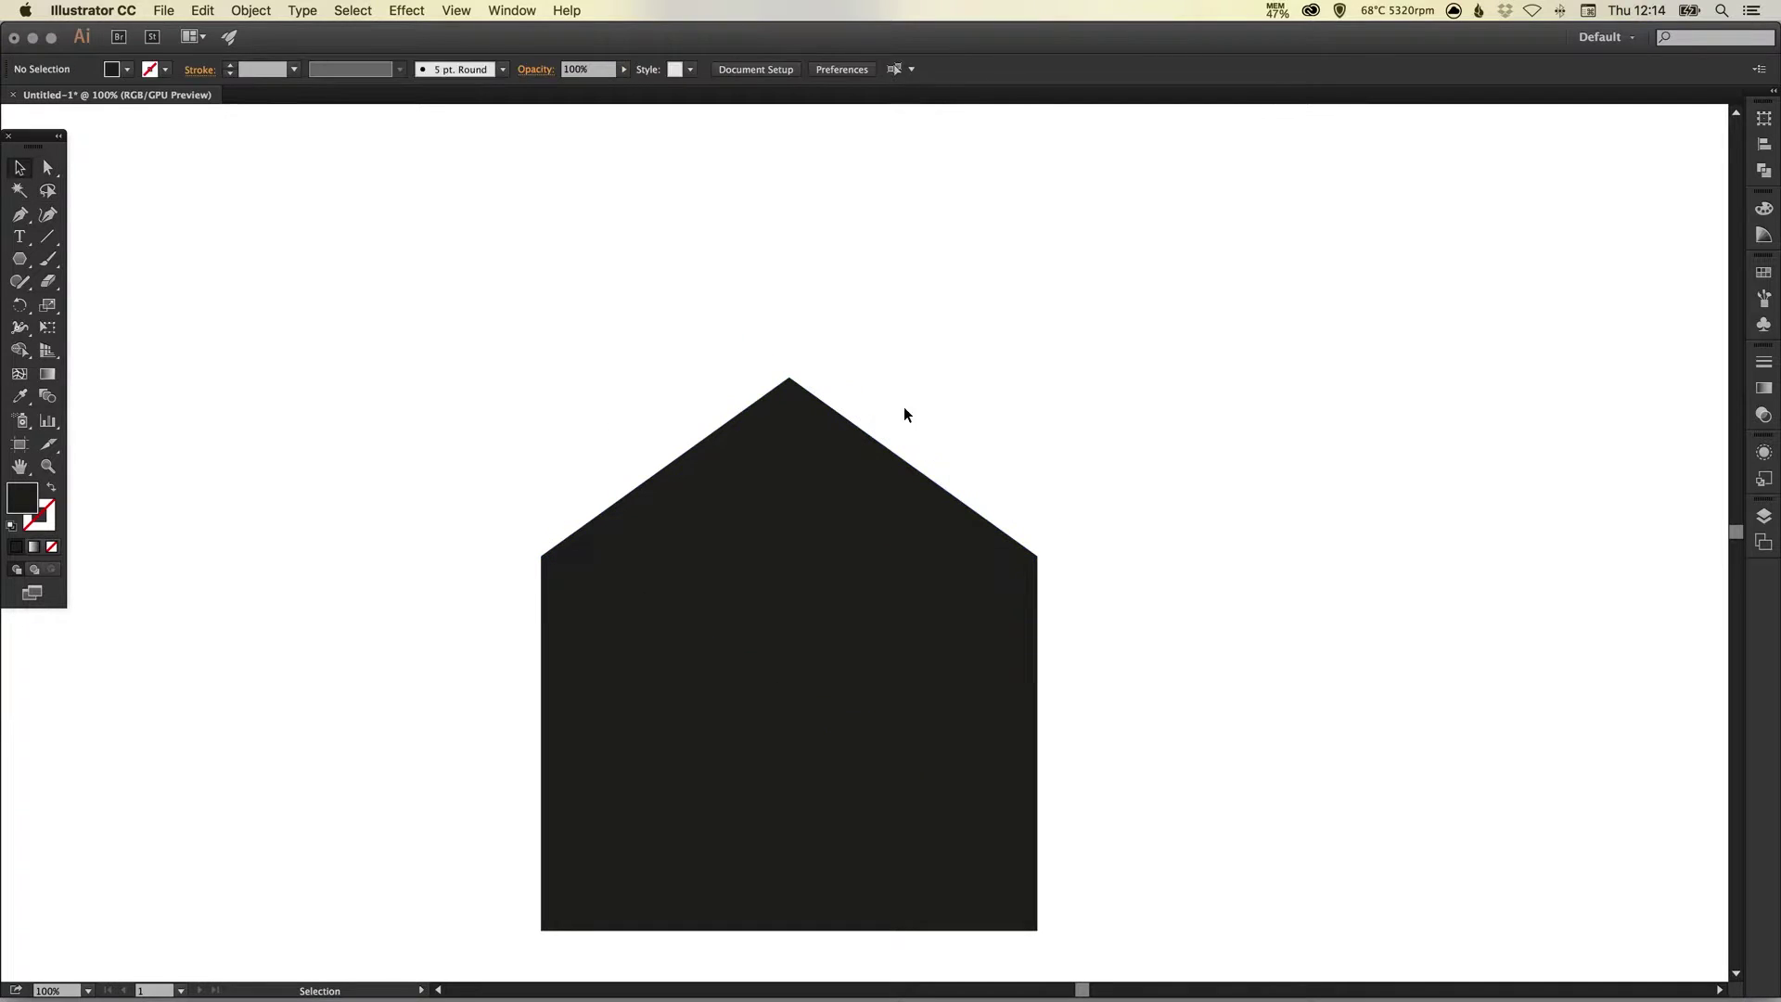
# - Draw a 66 × 115 px chimney rectangle on the right roof slope and nudge it into place
pyautogui.moveTo(18, 261); pyautogui.dragTo(92, 261)
pyautogui.moveTo(876, 394); pyautogui.dragTo(936, 499)
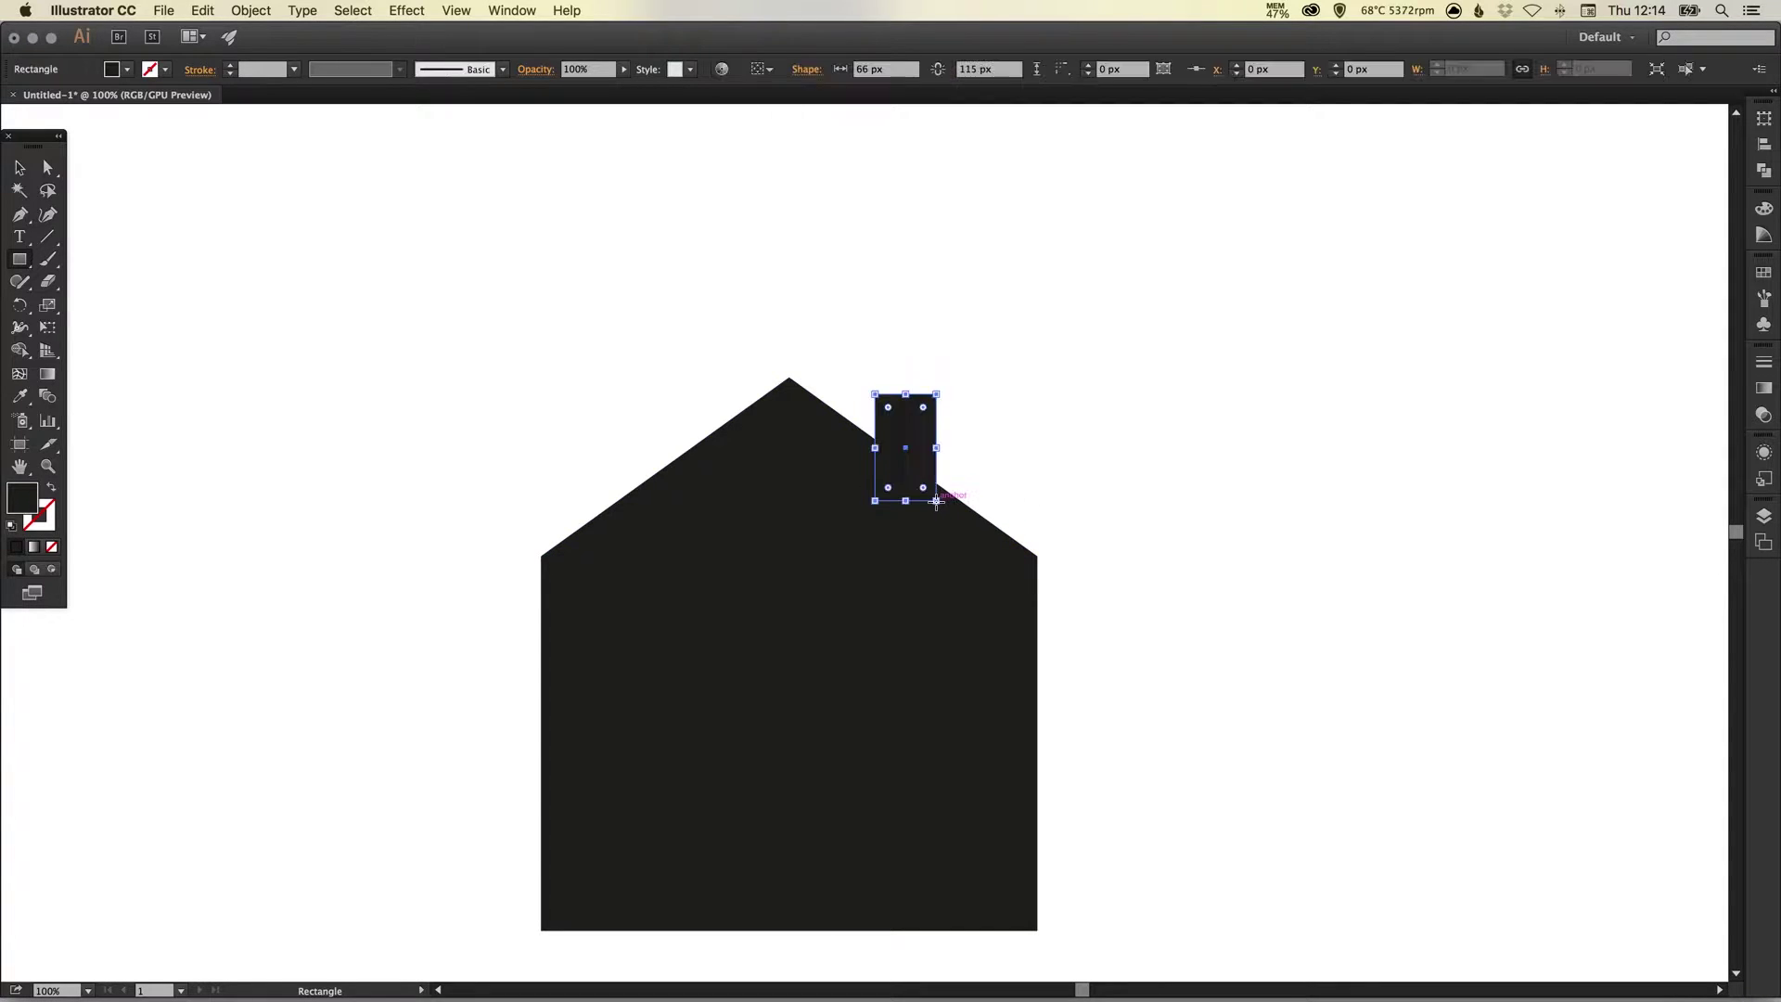
pyautogui.press('v')
pyautogui.click(1006, 425)
pyautogui.moveTo(916, 431); pyautogui.dragTo(925, 437)
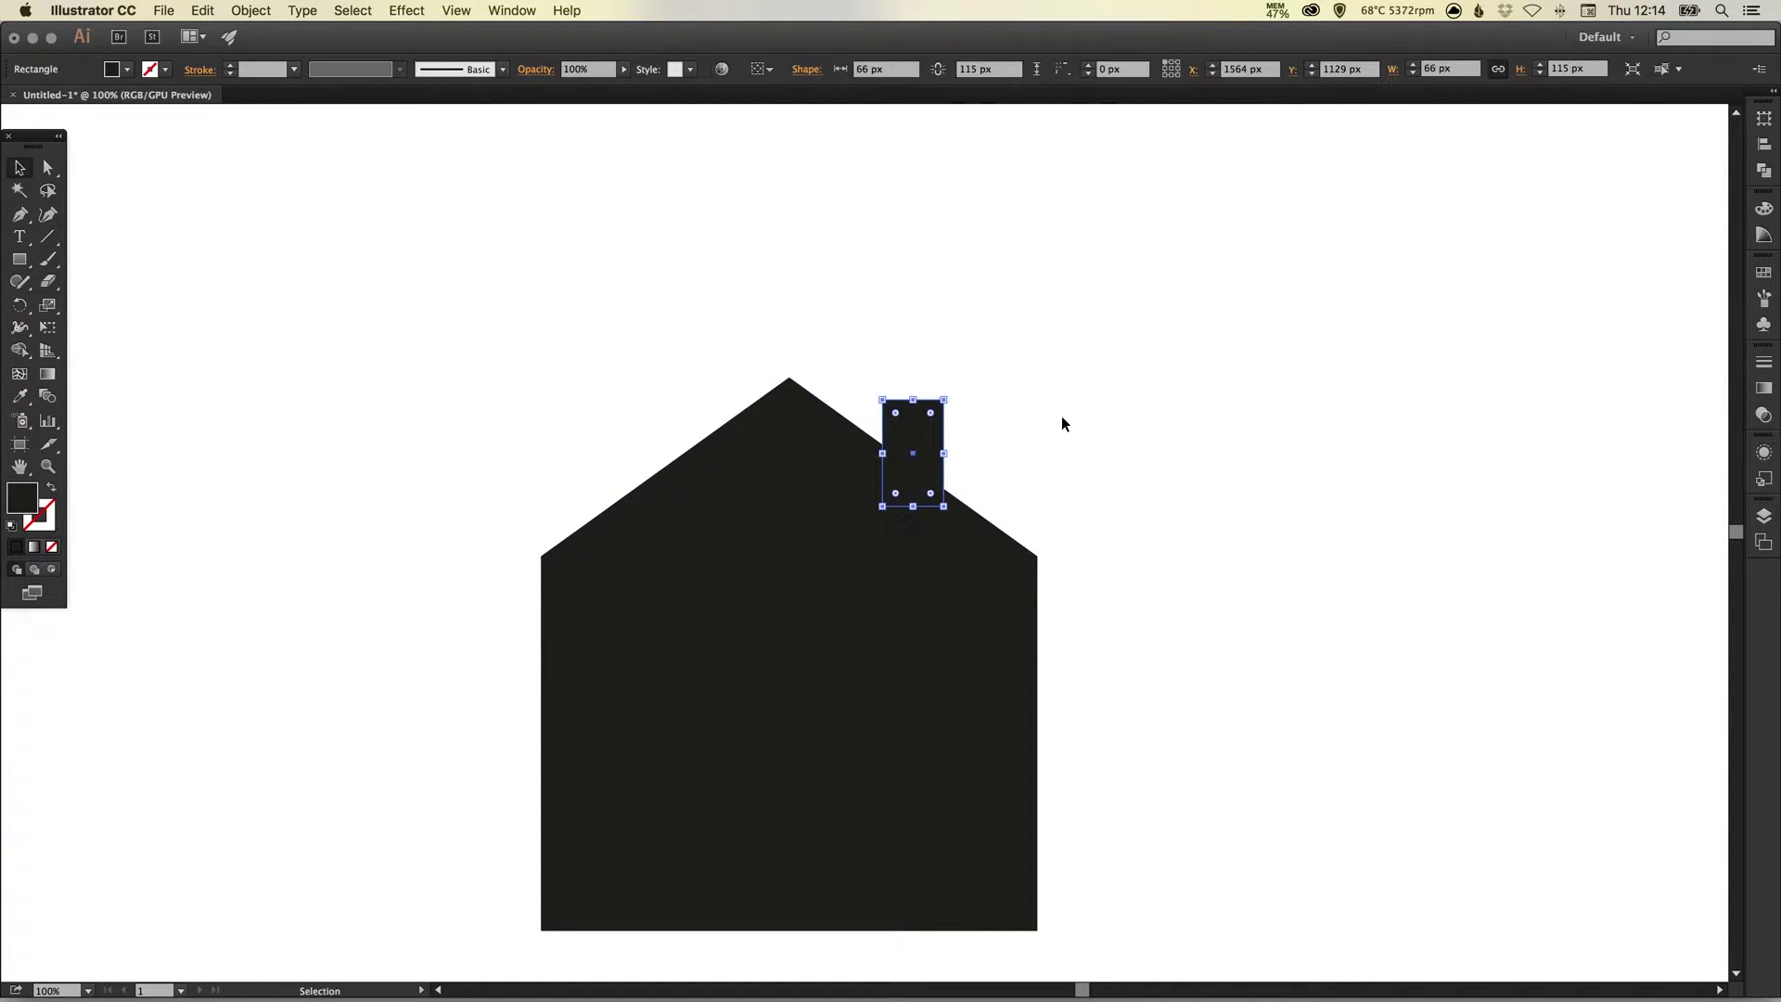
pyautogui.click(1061, 420)
pyautogui.press('space')
pyautogui.moveTo(1046, 497); pyautogui.dragTo(1050, 286)
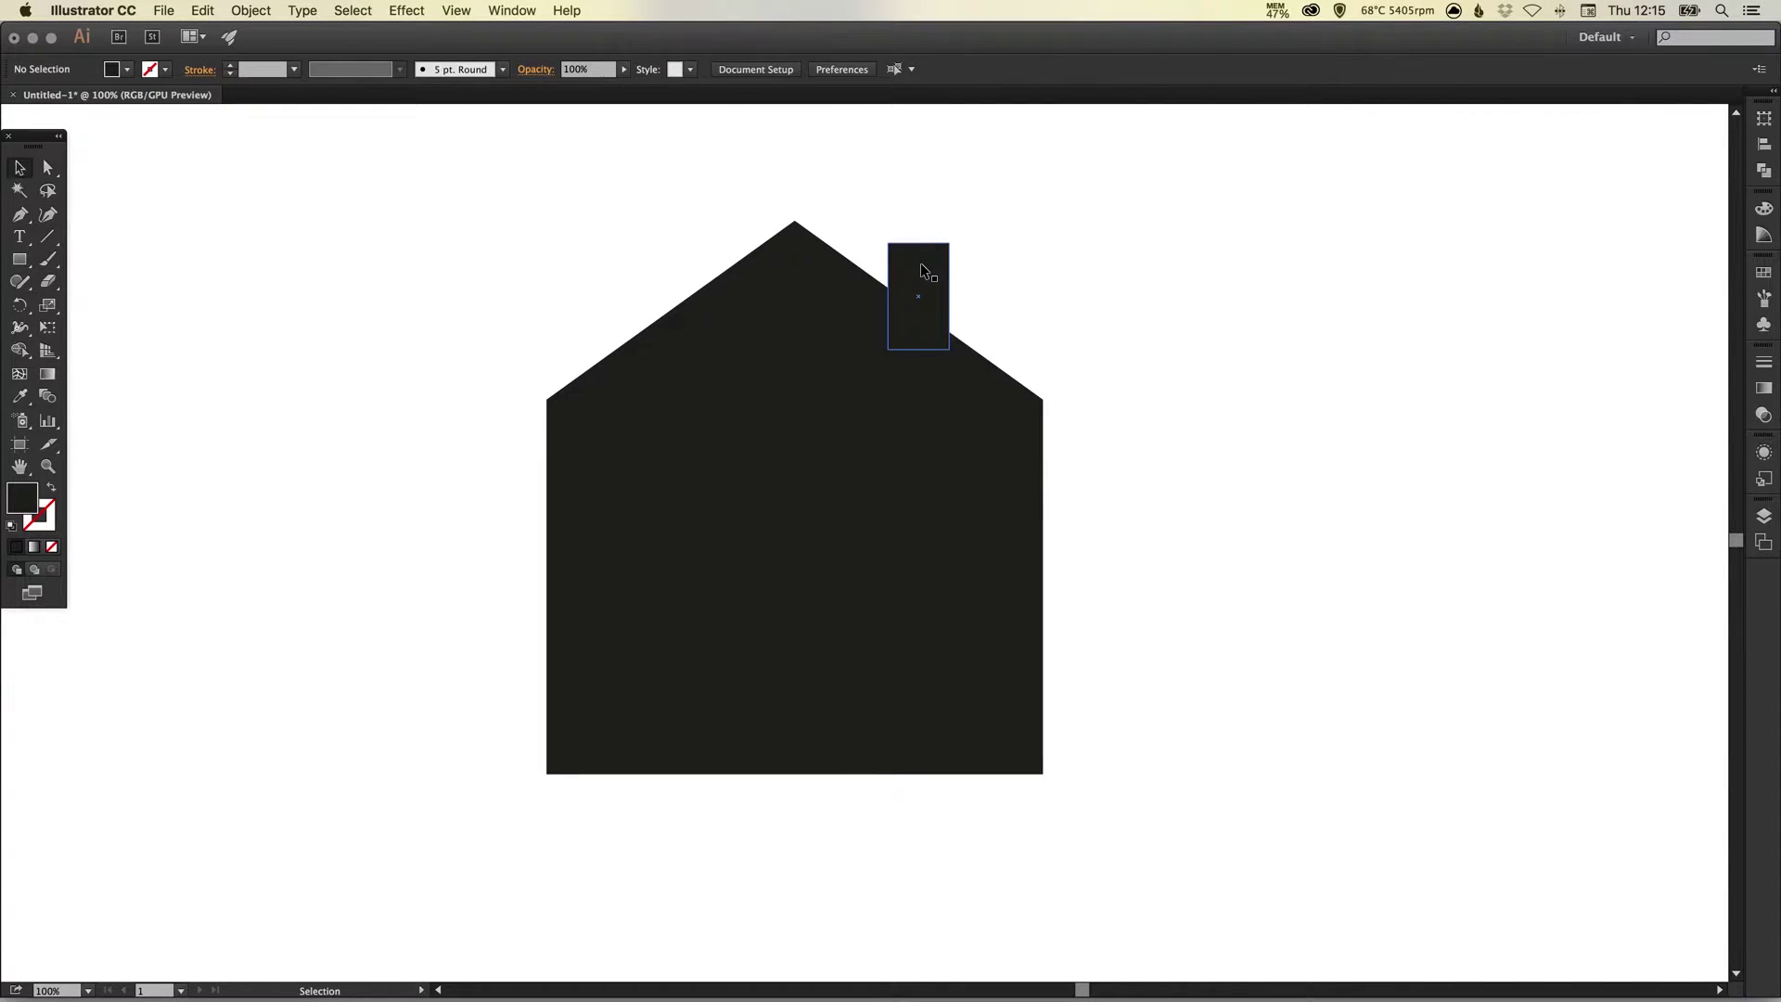
# - Copy the chimney to the house base, scale it into a 103 × 207 px door and fill it white
pyautogui.moveTo(920, 268); pyautogui.dragTo(815, 717)
pyautogui.click(850, 823)
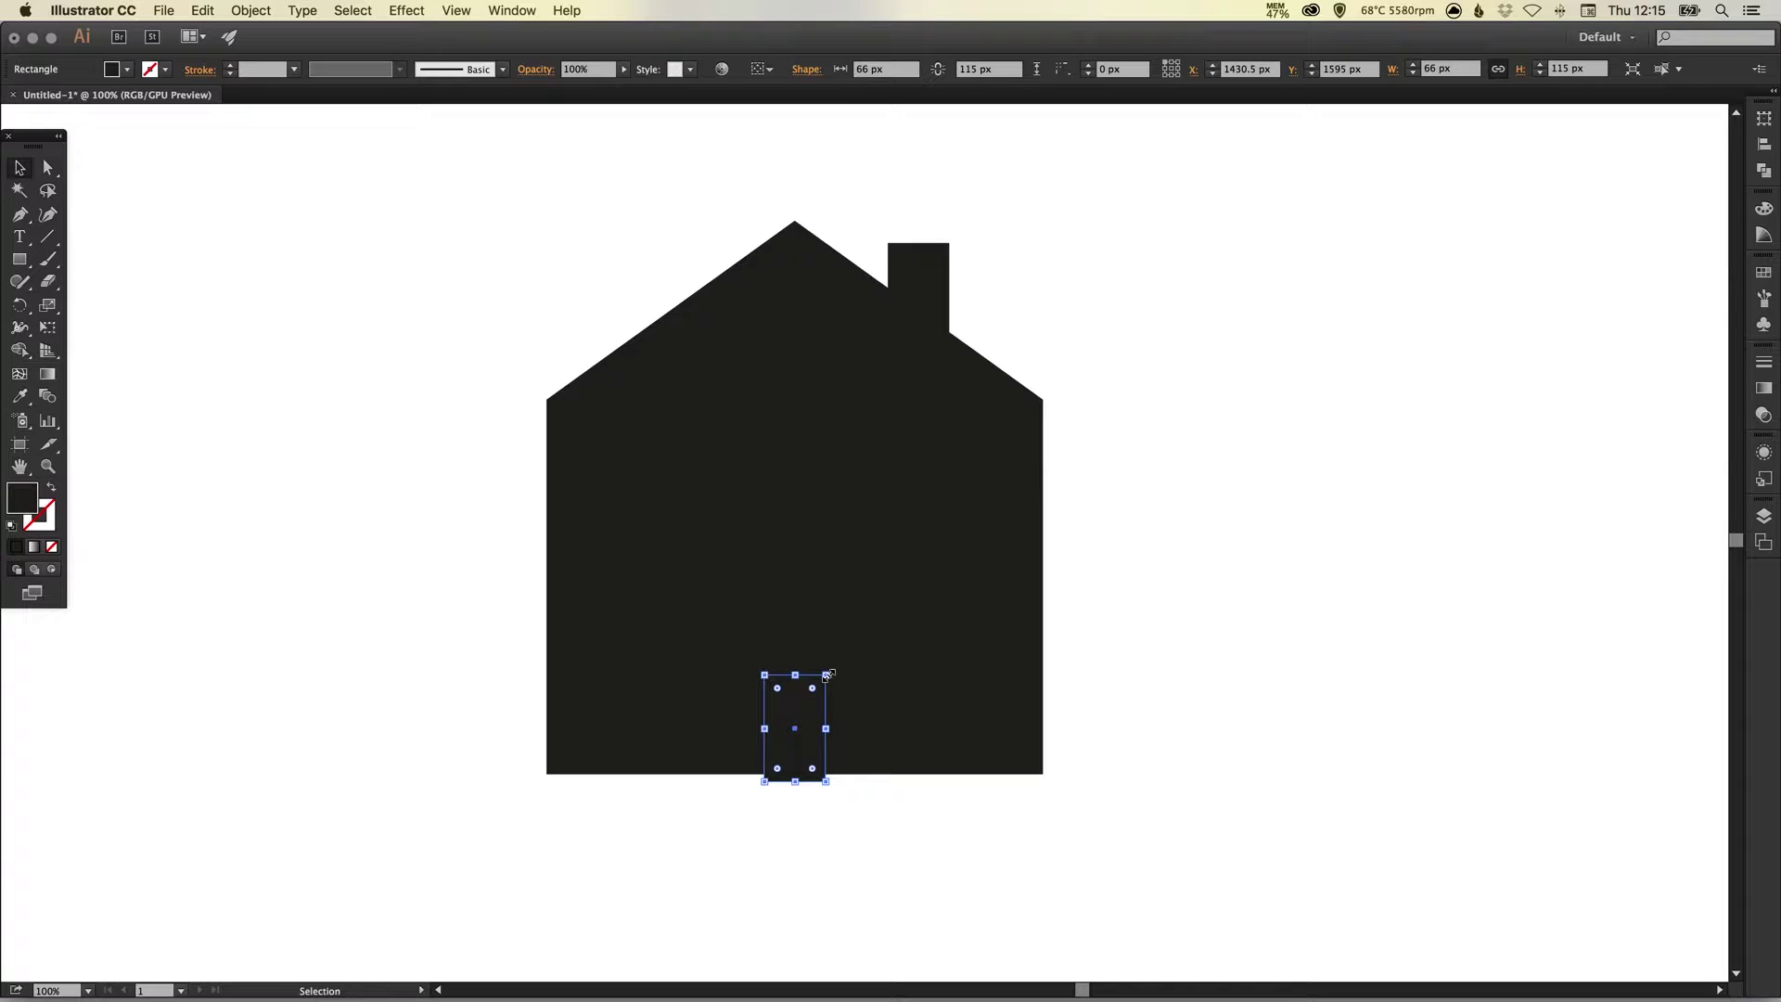
pyautogui.moveTo(826, 675)
pyautogui.mouseDown()
pyautogui.moveTo(847, 632)
pyautogui.moveTo(815, 669)
pyautogui.mouseUp()
pyautogui.click(1756, 270)
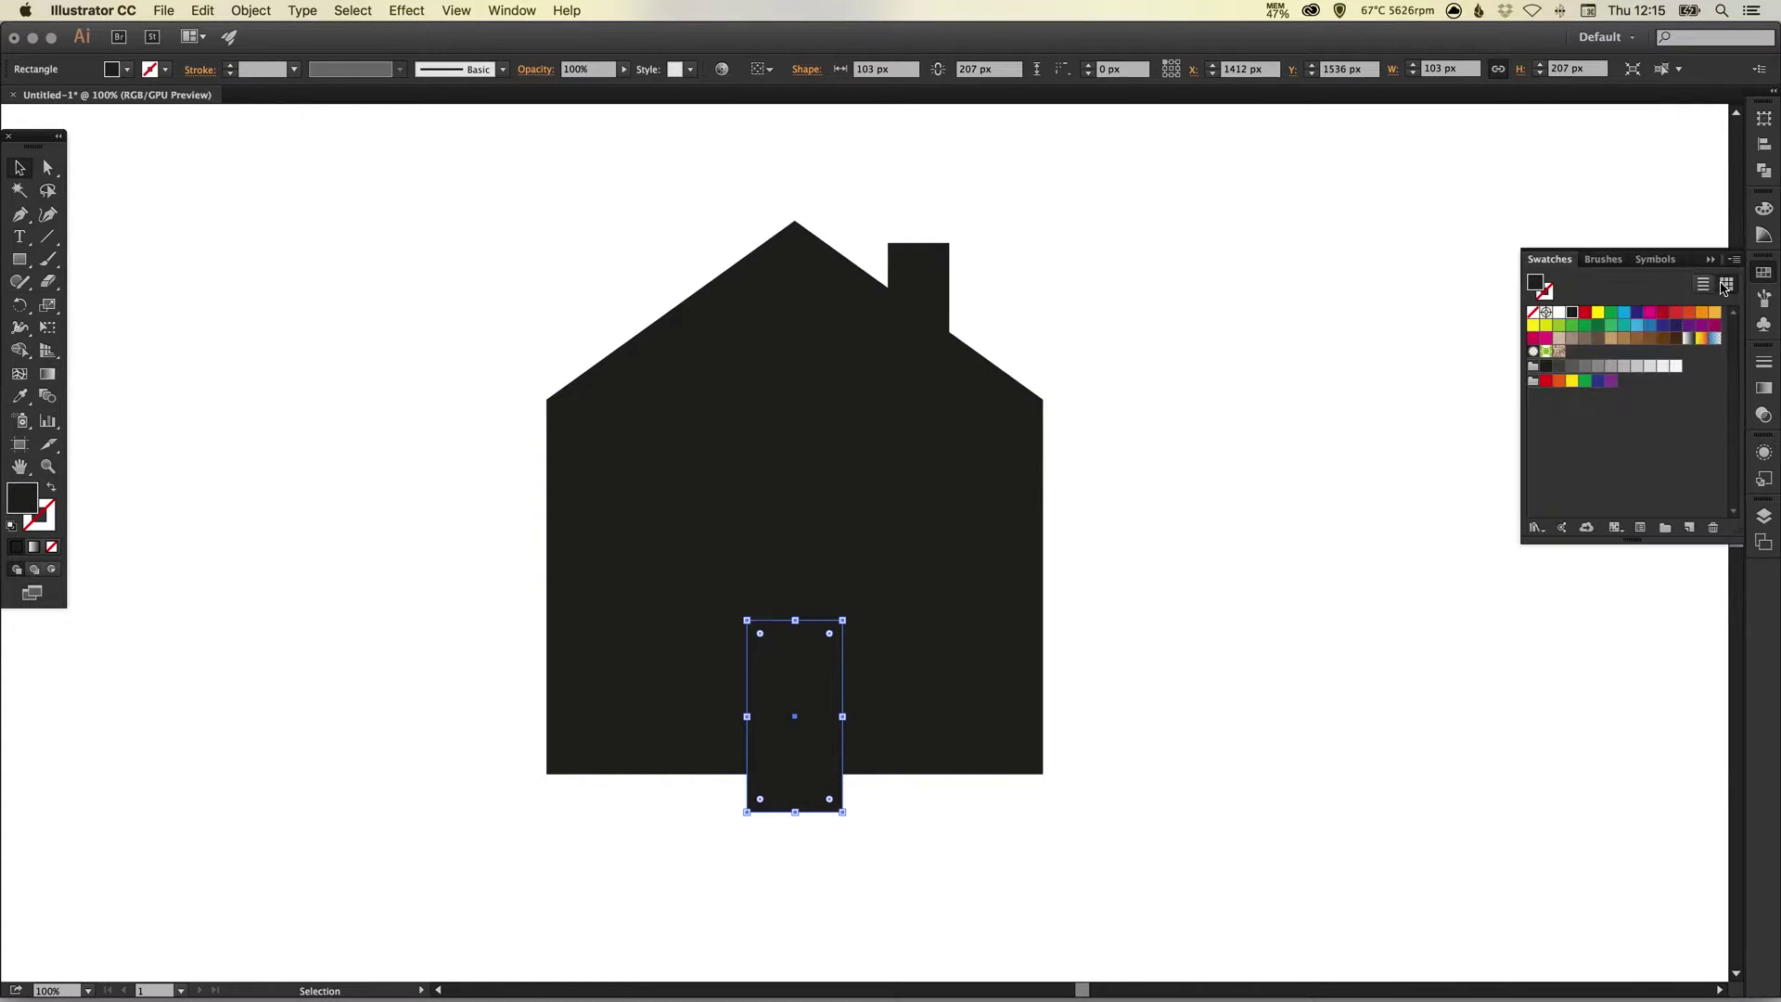
pyautogui.click(1559, 312)
pyautogui.click(1763, 273)
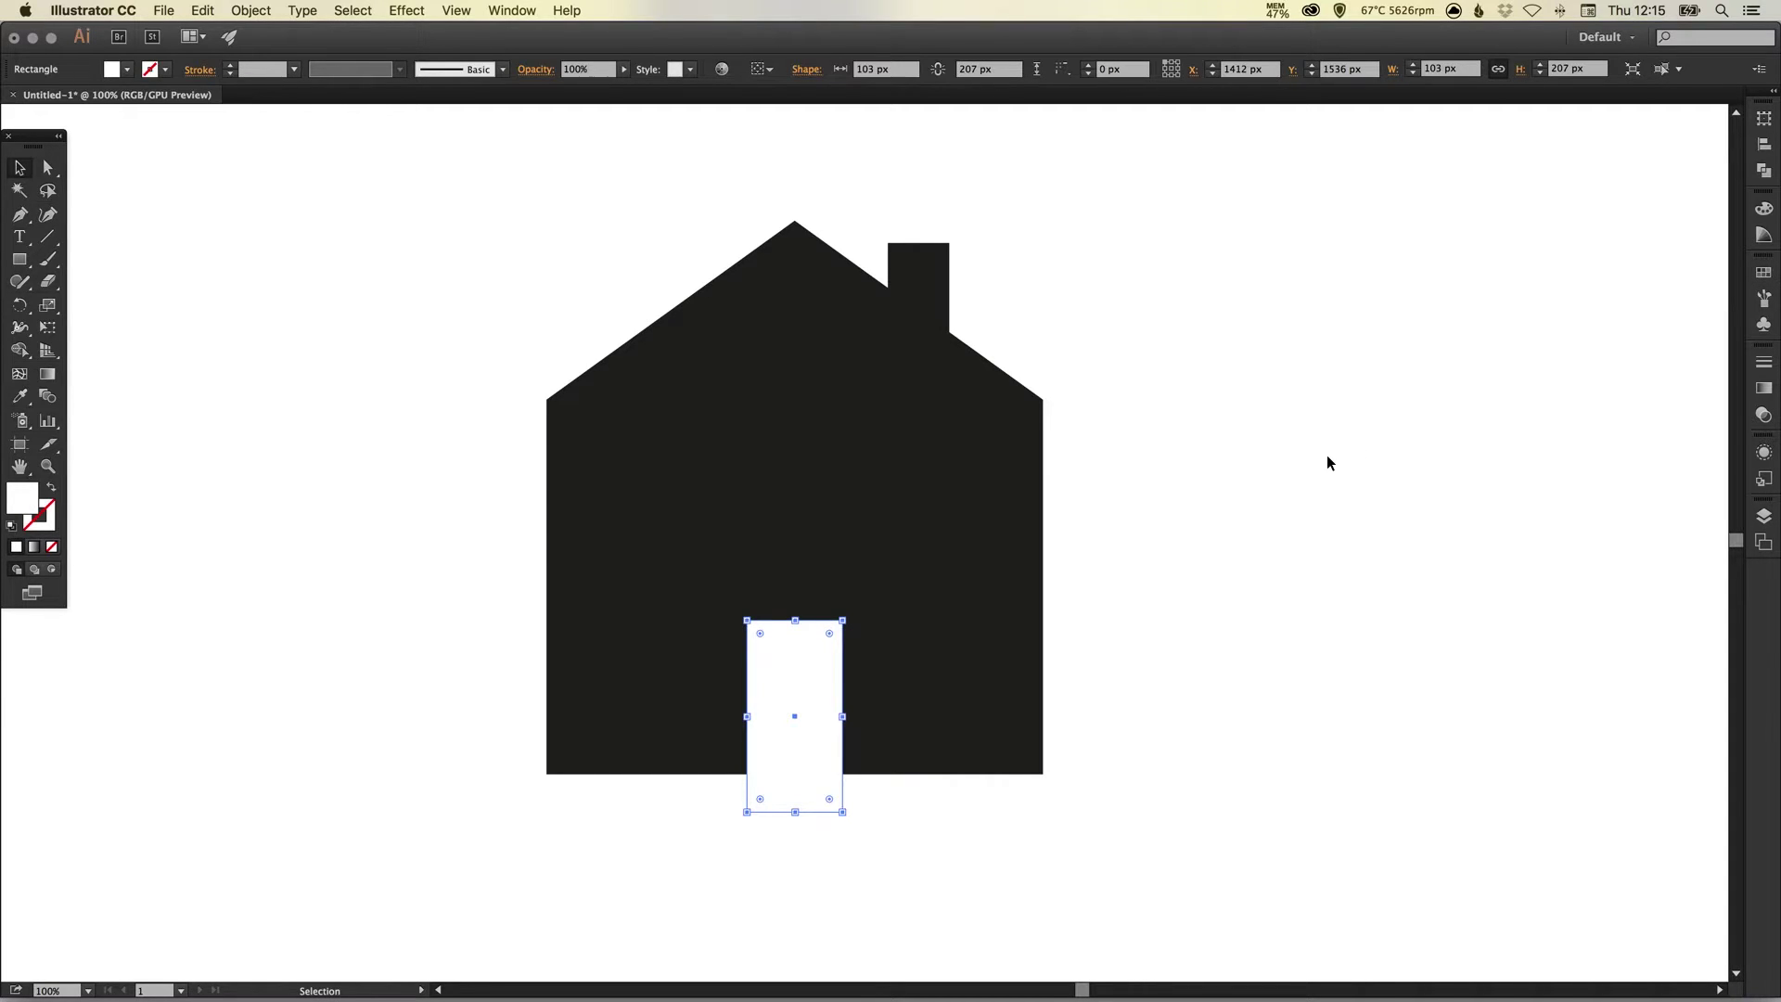
pyautogui.click(1280, 482)
pyautogui.press('space')
pyautogui.moveTo(1120, 409); pyautogui.dragTo(1141, 470)
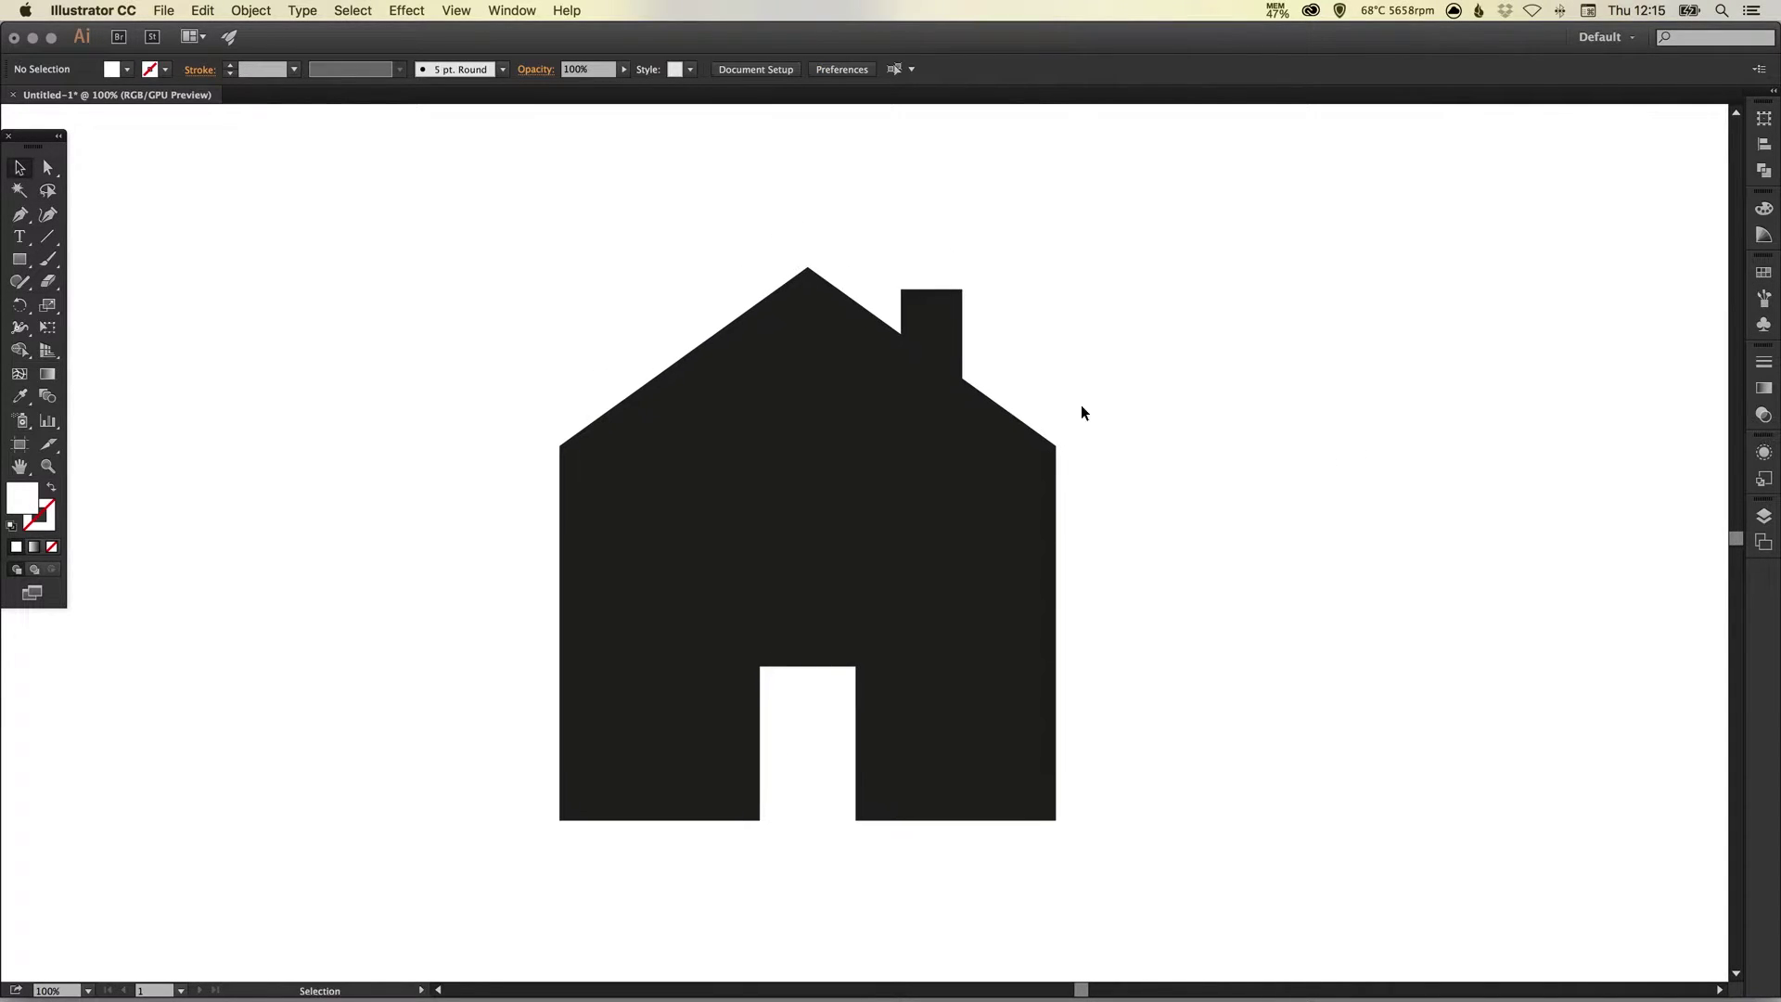
# - Enlarge the chimney slightly and the door to about 139 × 279 px, then lower the chimney a little
pyautogui.click(946, 334)
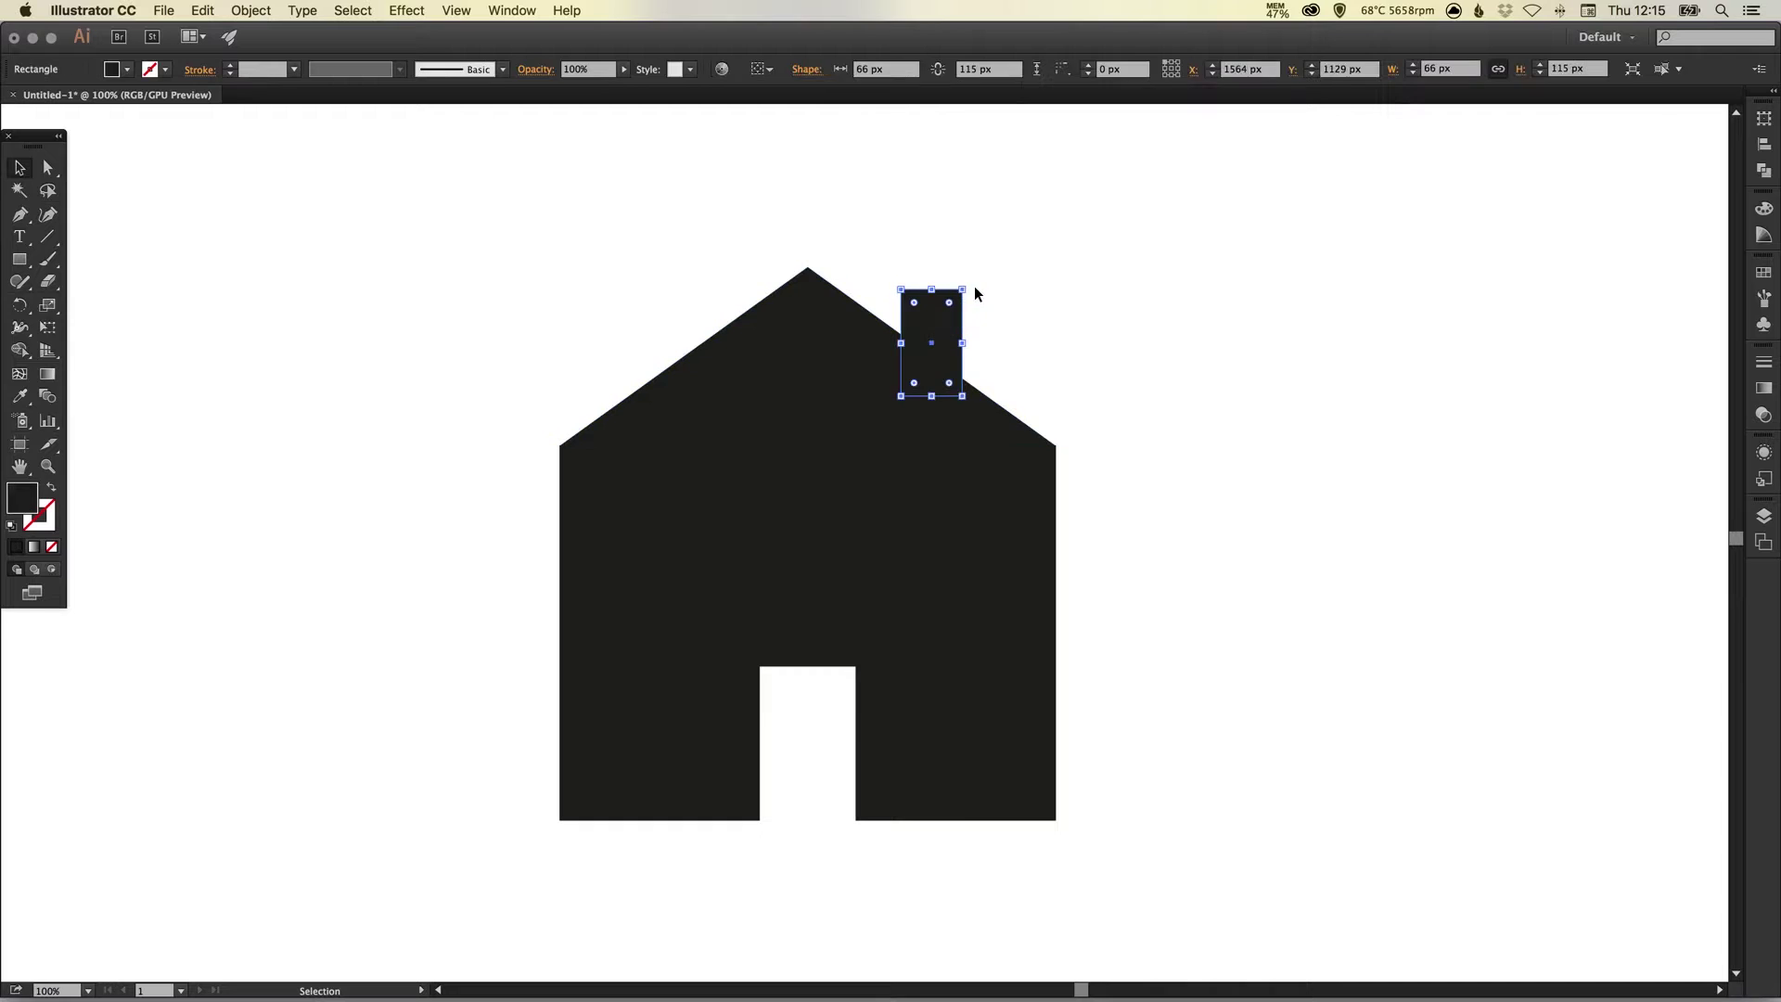
pyautogui.moveTo(964, 288); pyautogui.dragTo(967, 279)
pyautogui.click(828, 696)
pyautogui.moveTo(855, 665)
pyautogui.mouseDown()
pyautogui.moveTo(872, 633)
pyautogui.moveTo(850, 662)
pyautogui.mouseUp()
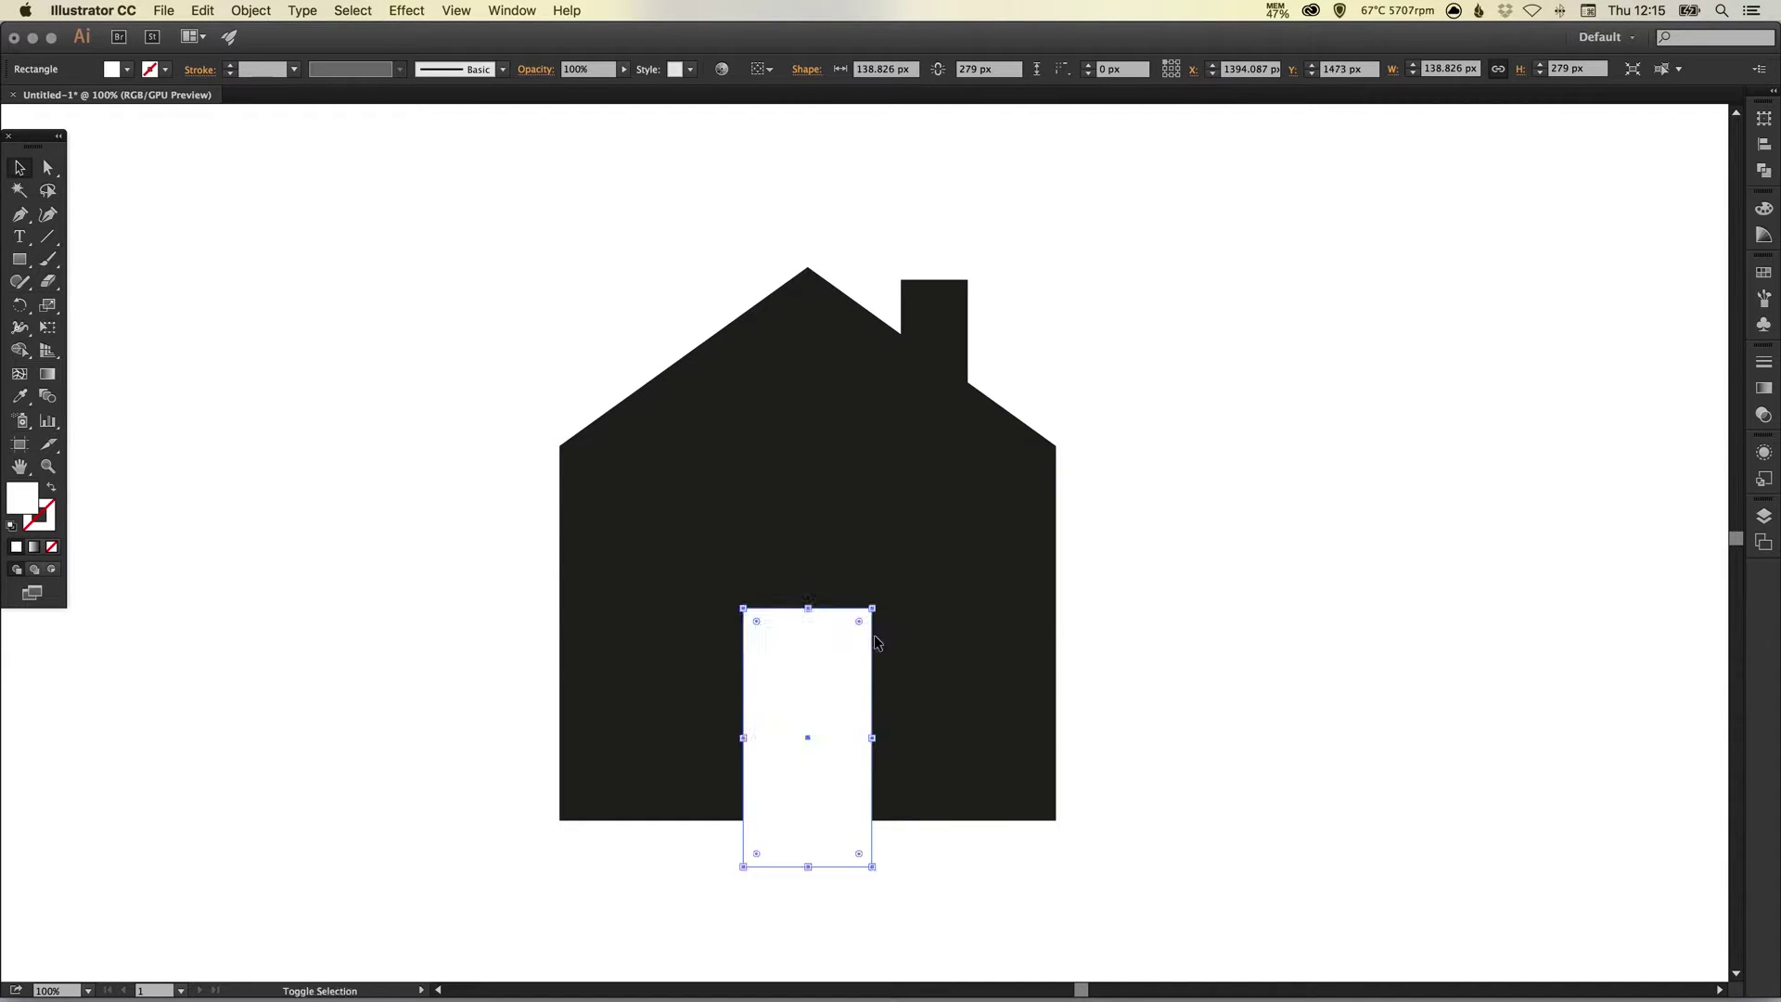
pyautogui.click(1197, 599)
pyautogui.press('super+minus')
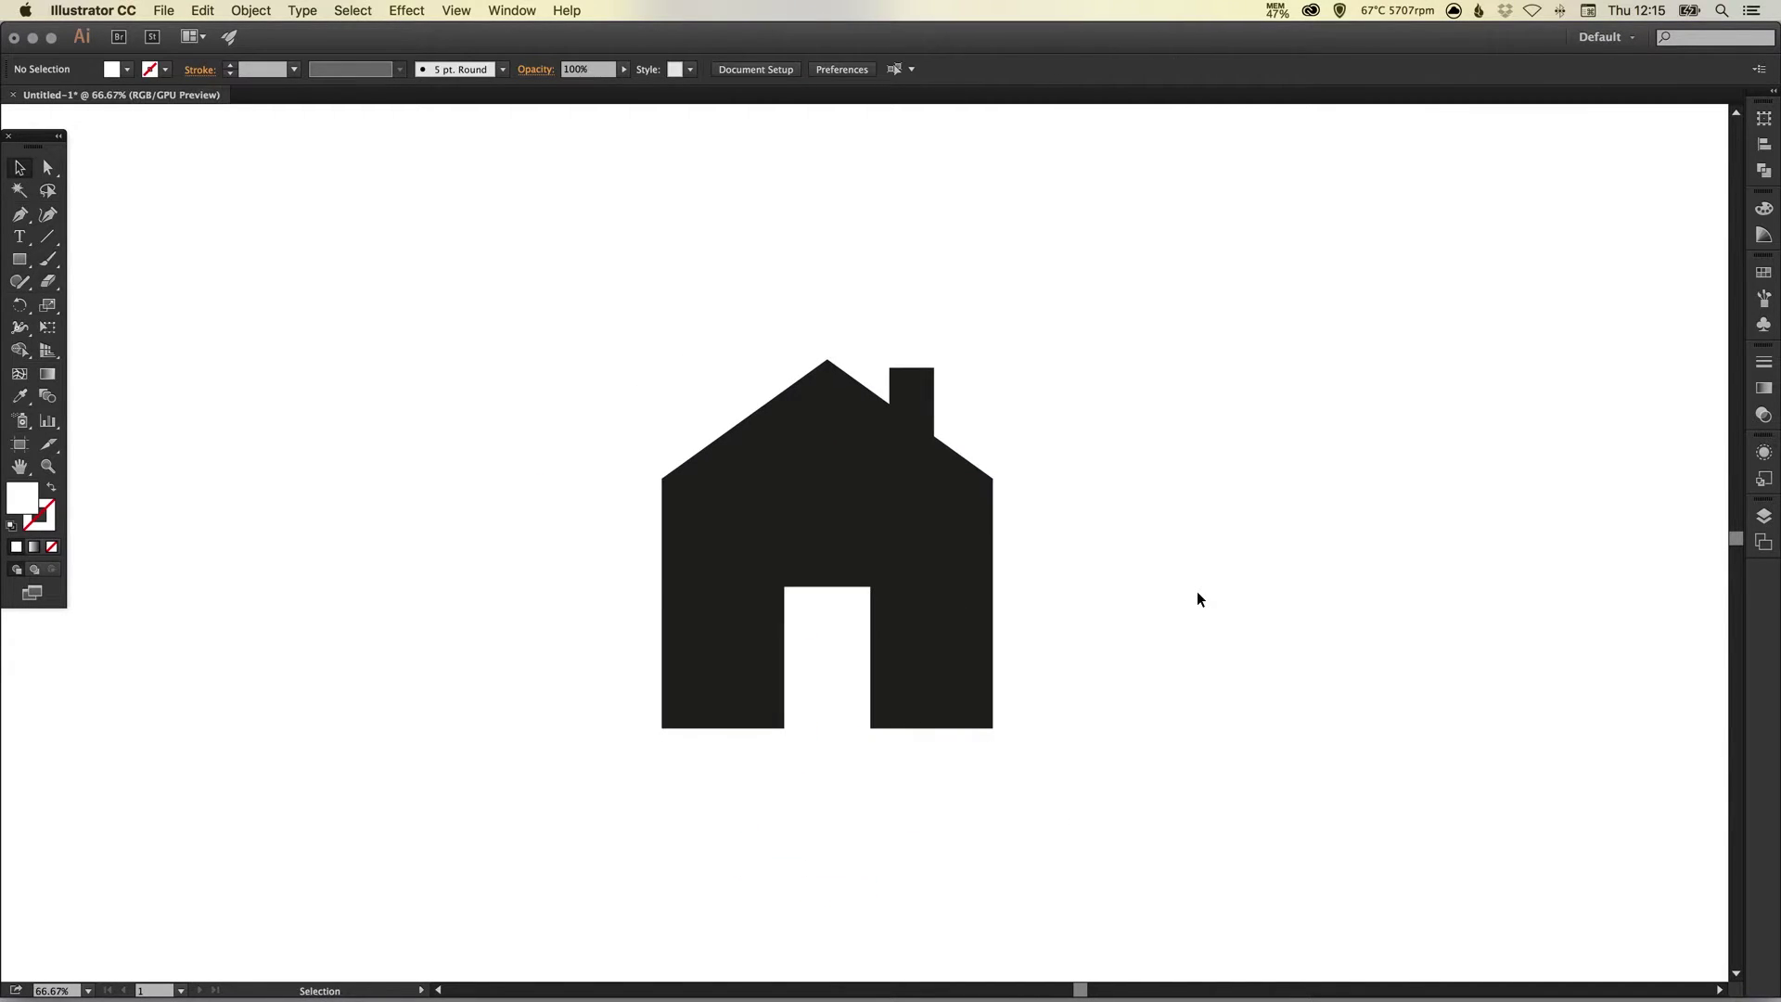
pyautogui.moveTo(1065, 576); pyautogui.dragTo(1110, 582)
pyautogui.moveTo(960, 395); pyautogui.dragTo(970, 413)
# - Drag the roof's peak point down slightly with Direct Selection
pyautogui.press('a')
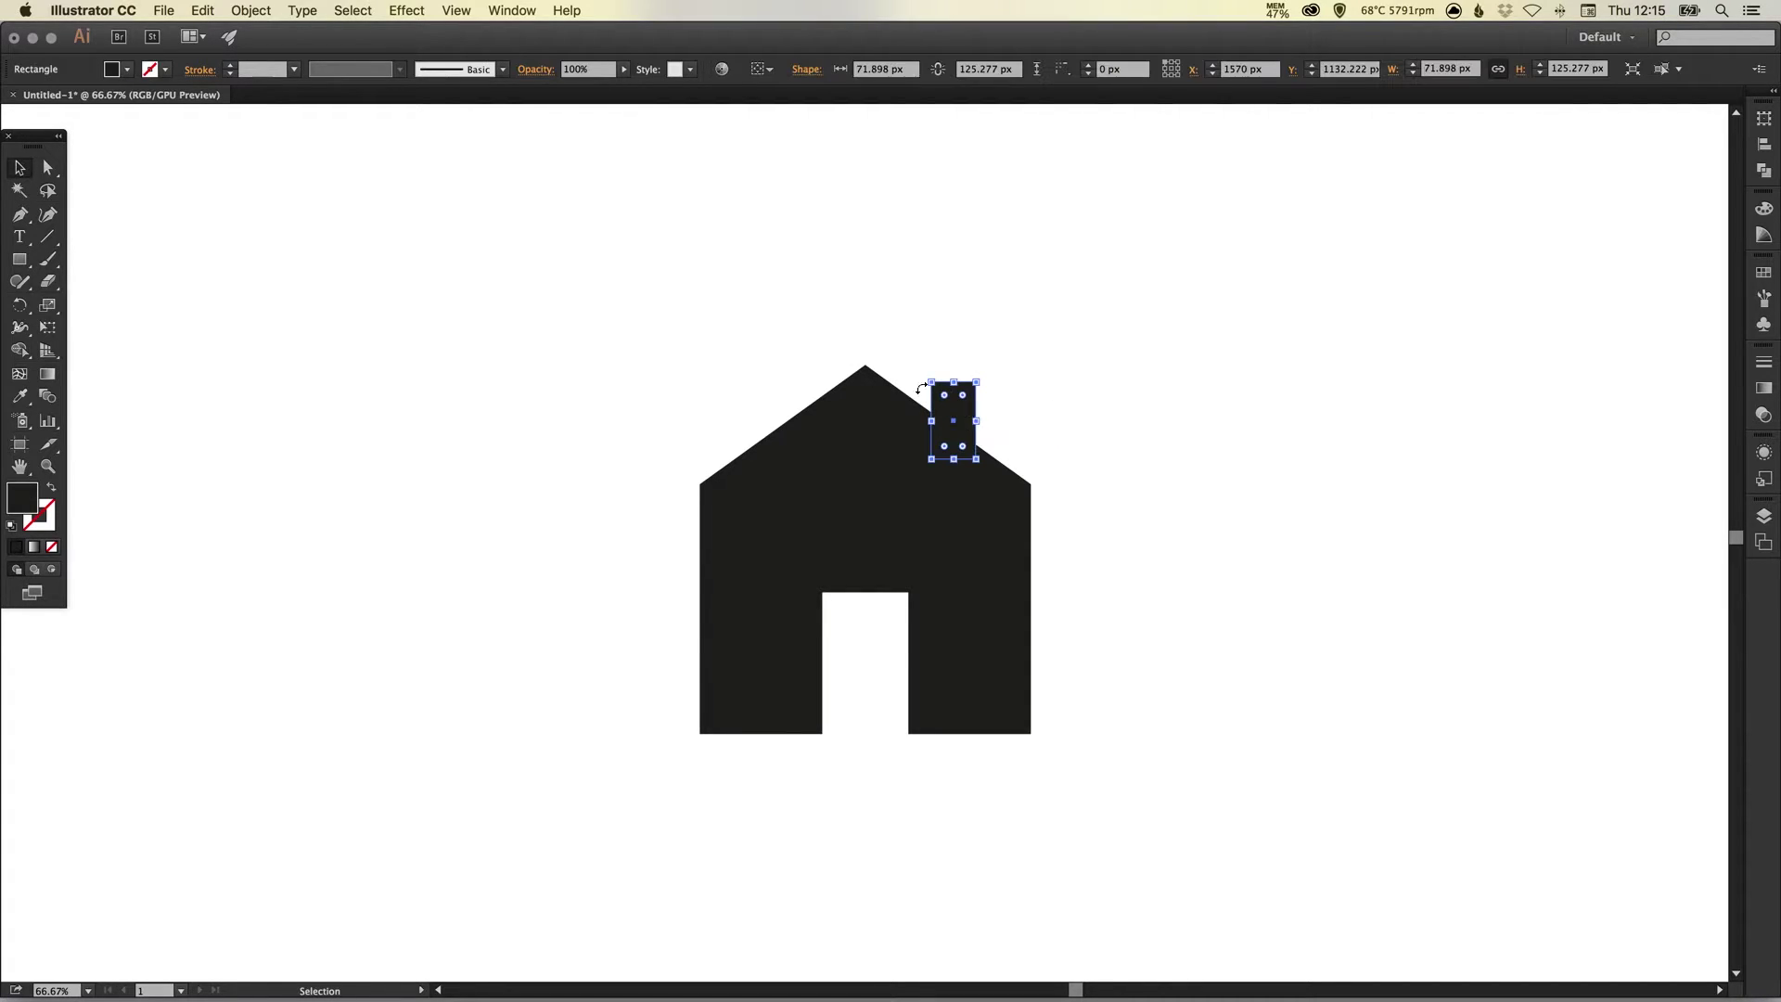
pyautogui.click(866, 369)
pyautogui.moveTo(866, 369); pyautogui.dragTo(868, 373)
pyautogui.click(1138, 432)
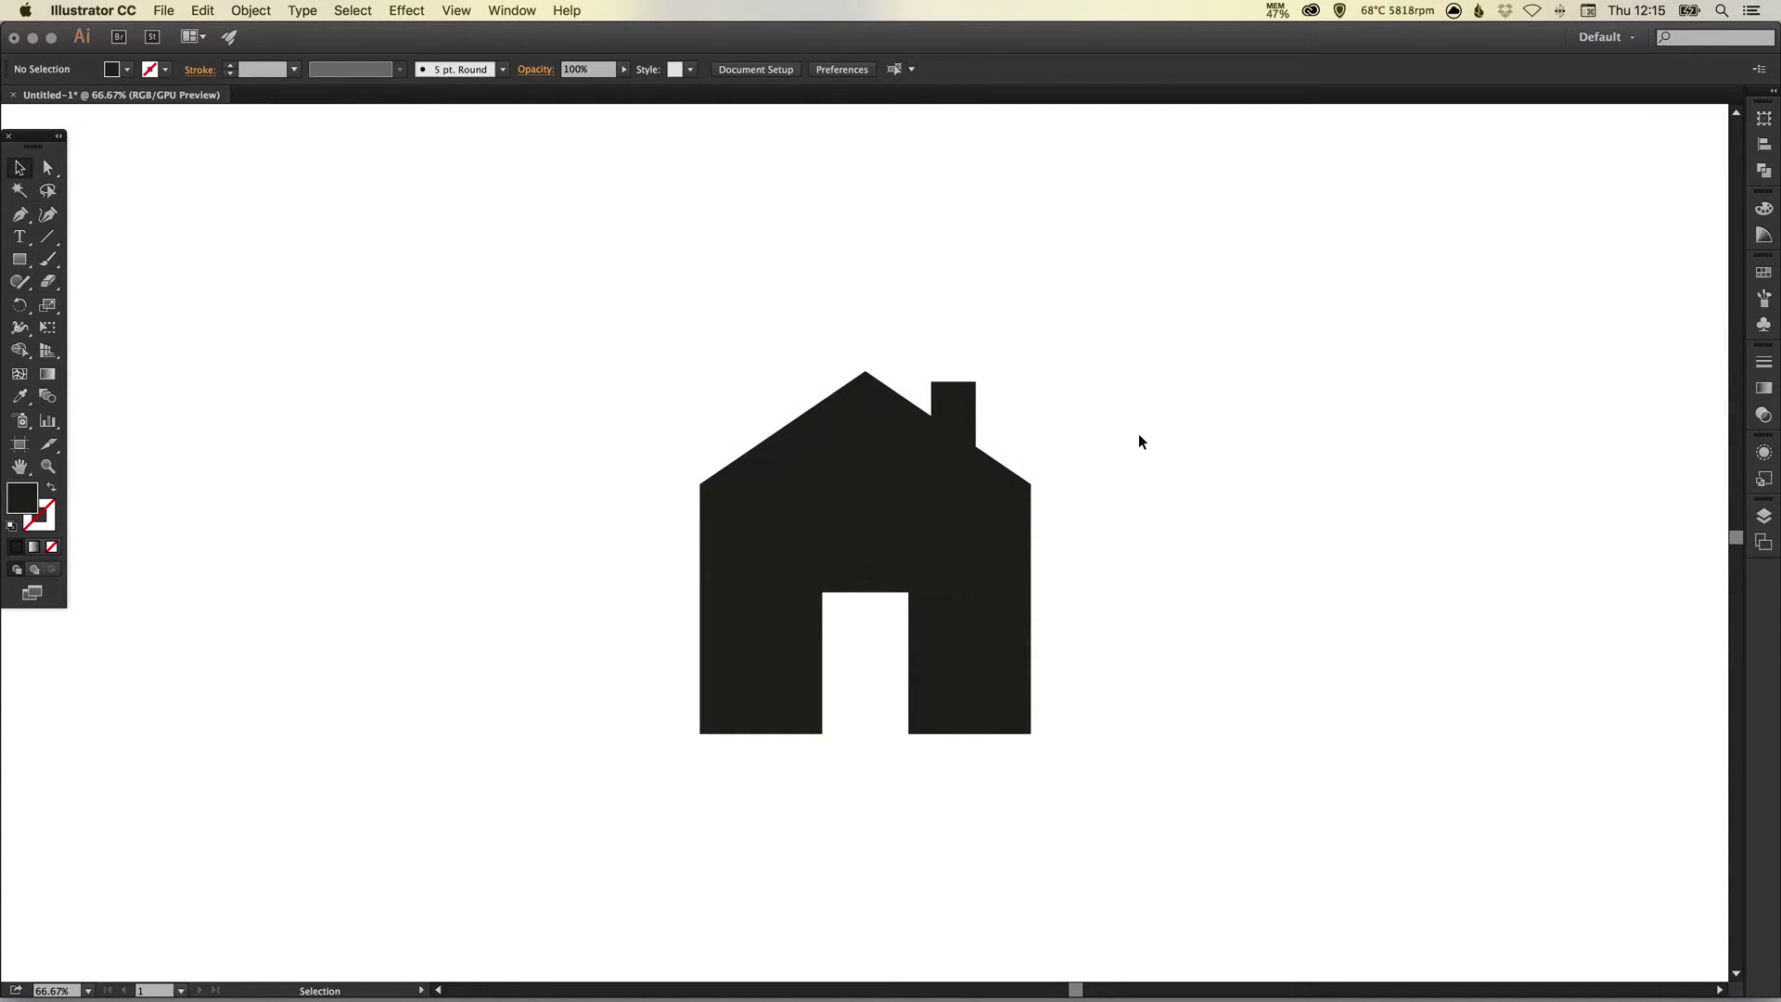
pyautogui.press('v')
# - Narrow the house body around its centre and shrink the door to 115 × 237 px
pyautogui.click(710, 517)
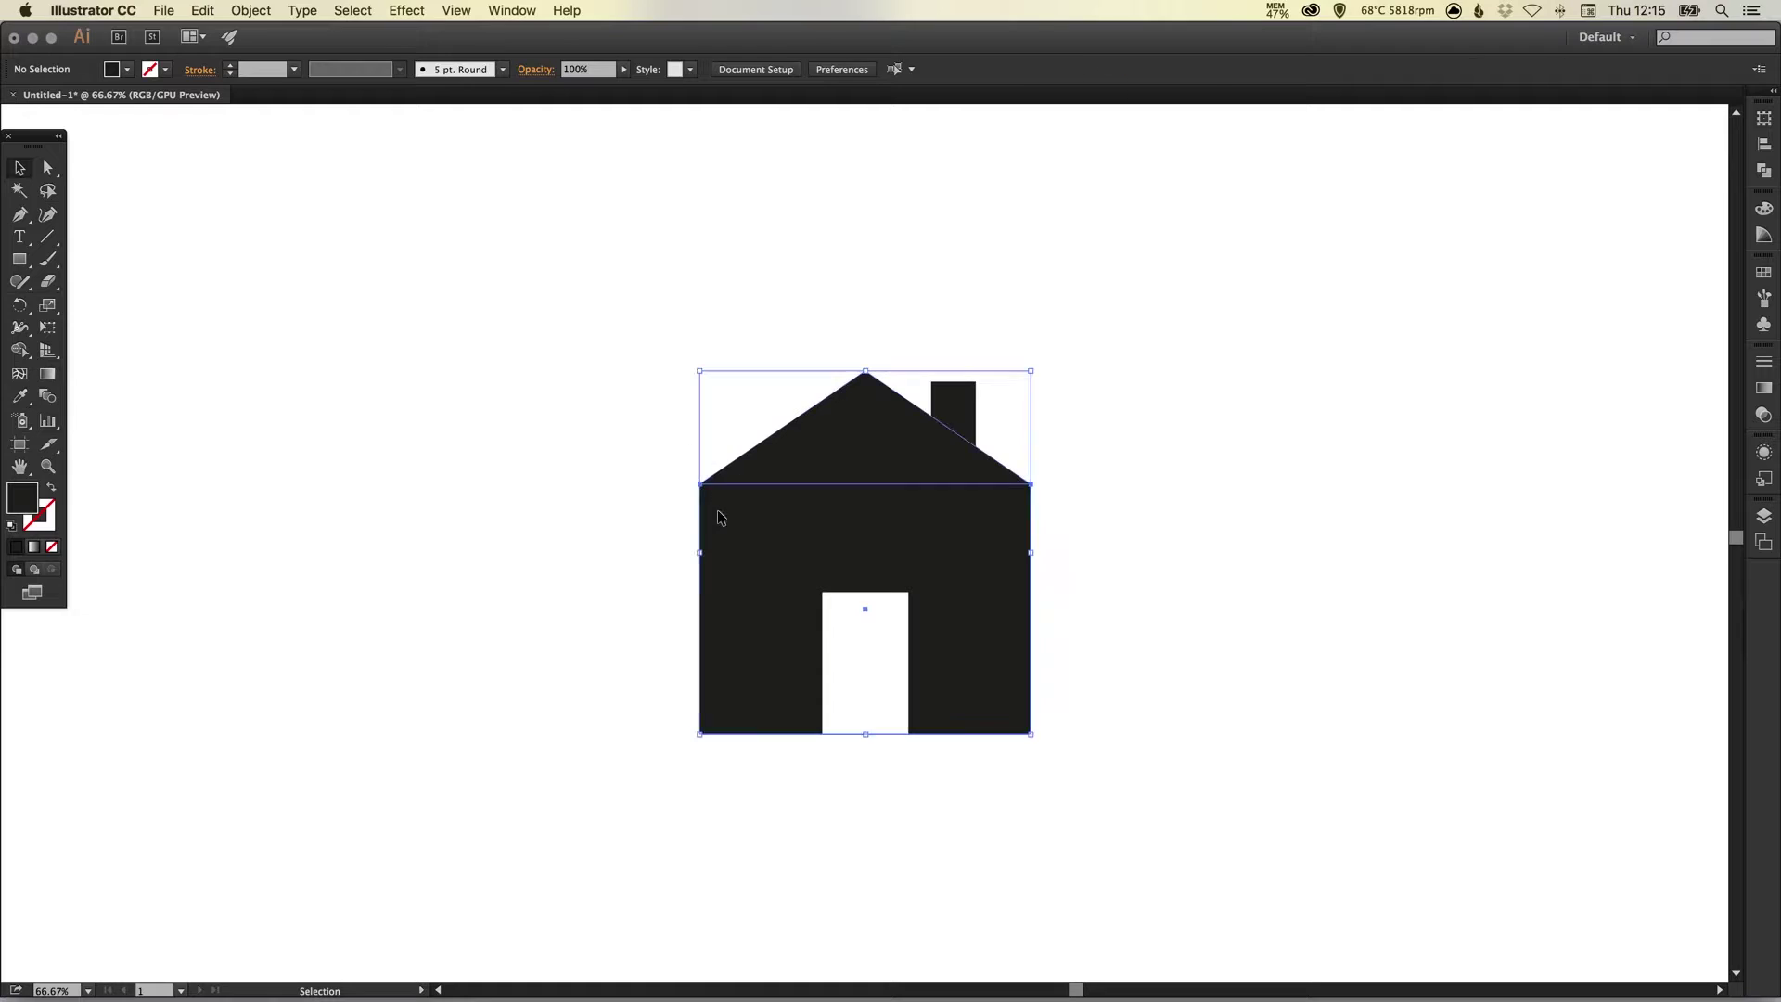
pyautogui.moveTo(700, 555); pyautogui.dragTo(712, 555)
pyautogui.click(1243, 496)
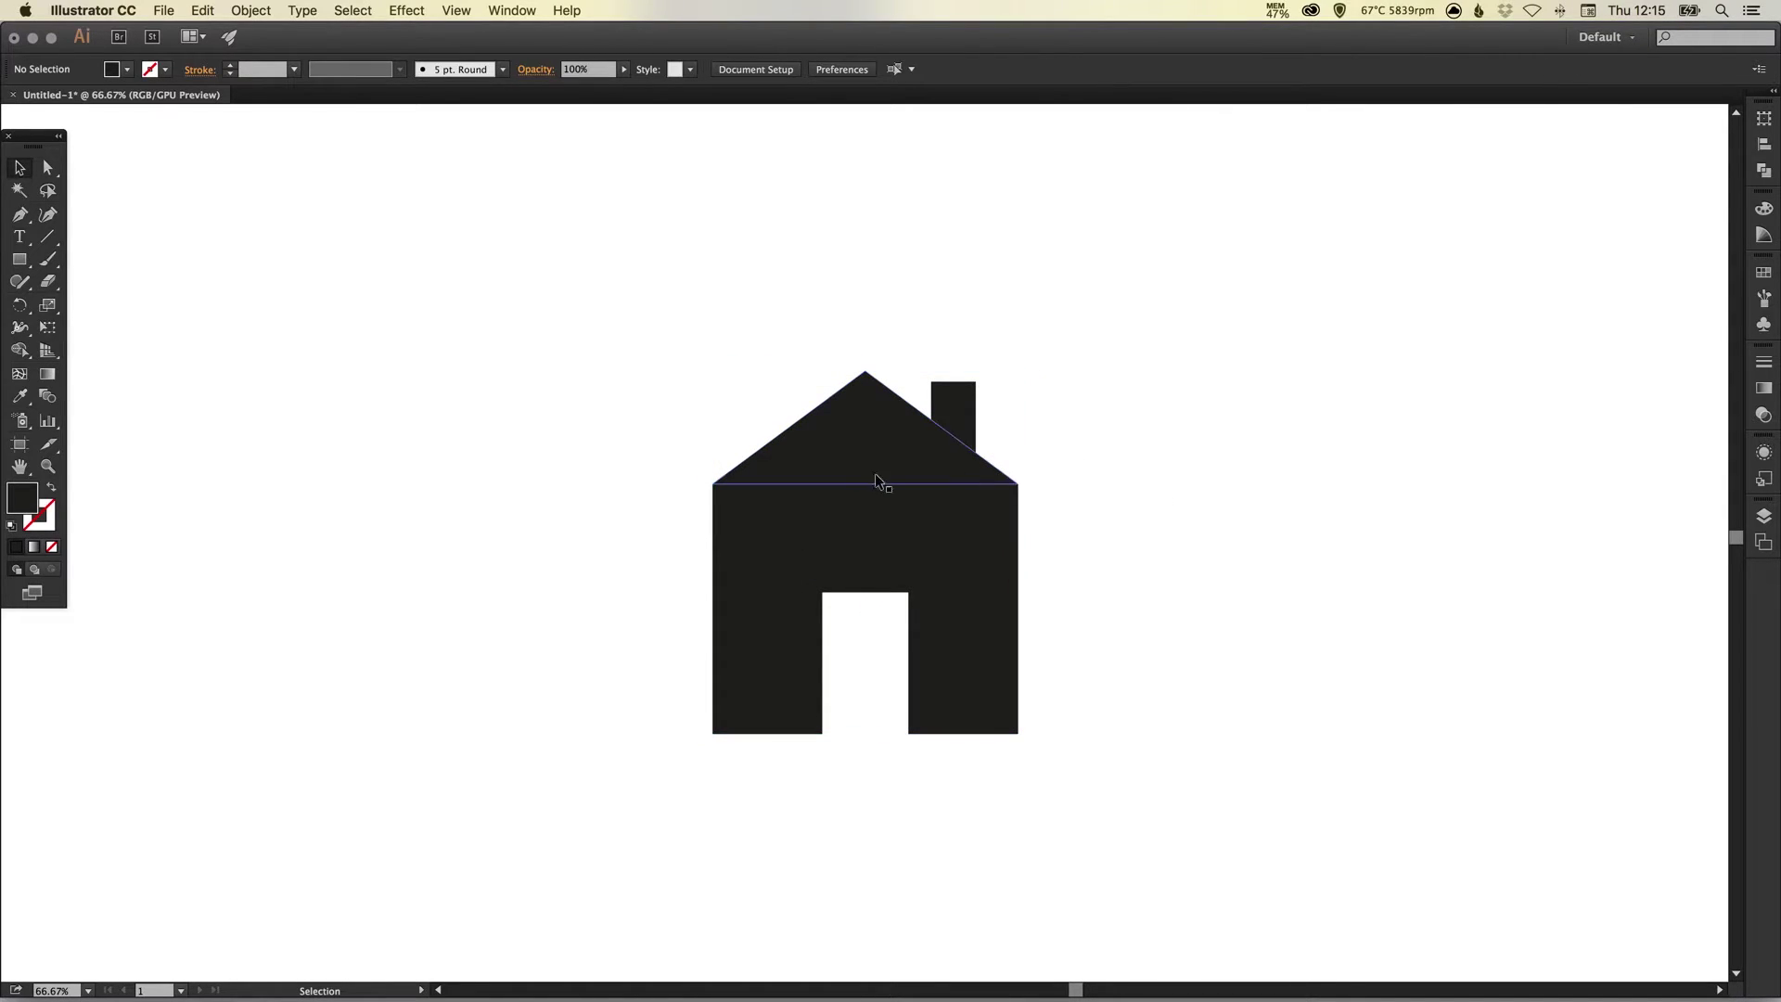
pyautogui.click(850, 605)
pyautogui.moveTo(908, 592); pyautogui.dragTo(891, 614)
pyautogui.click(1095, 565)
# - Lower the roof peak a bit further and nudge the chimney down slightly
pyautogui.press('a')
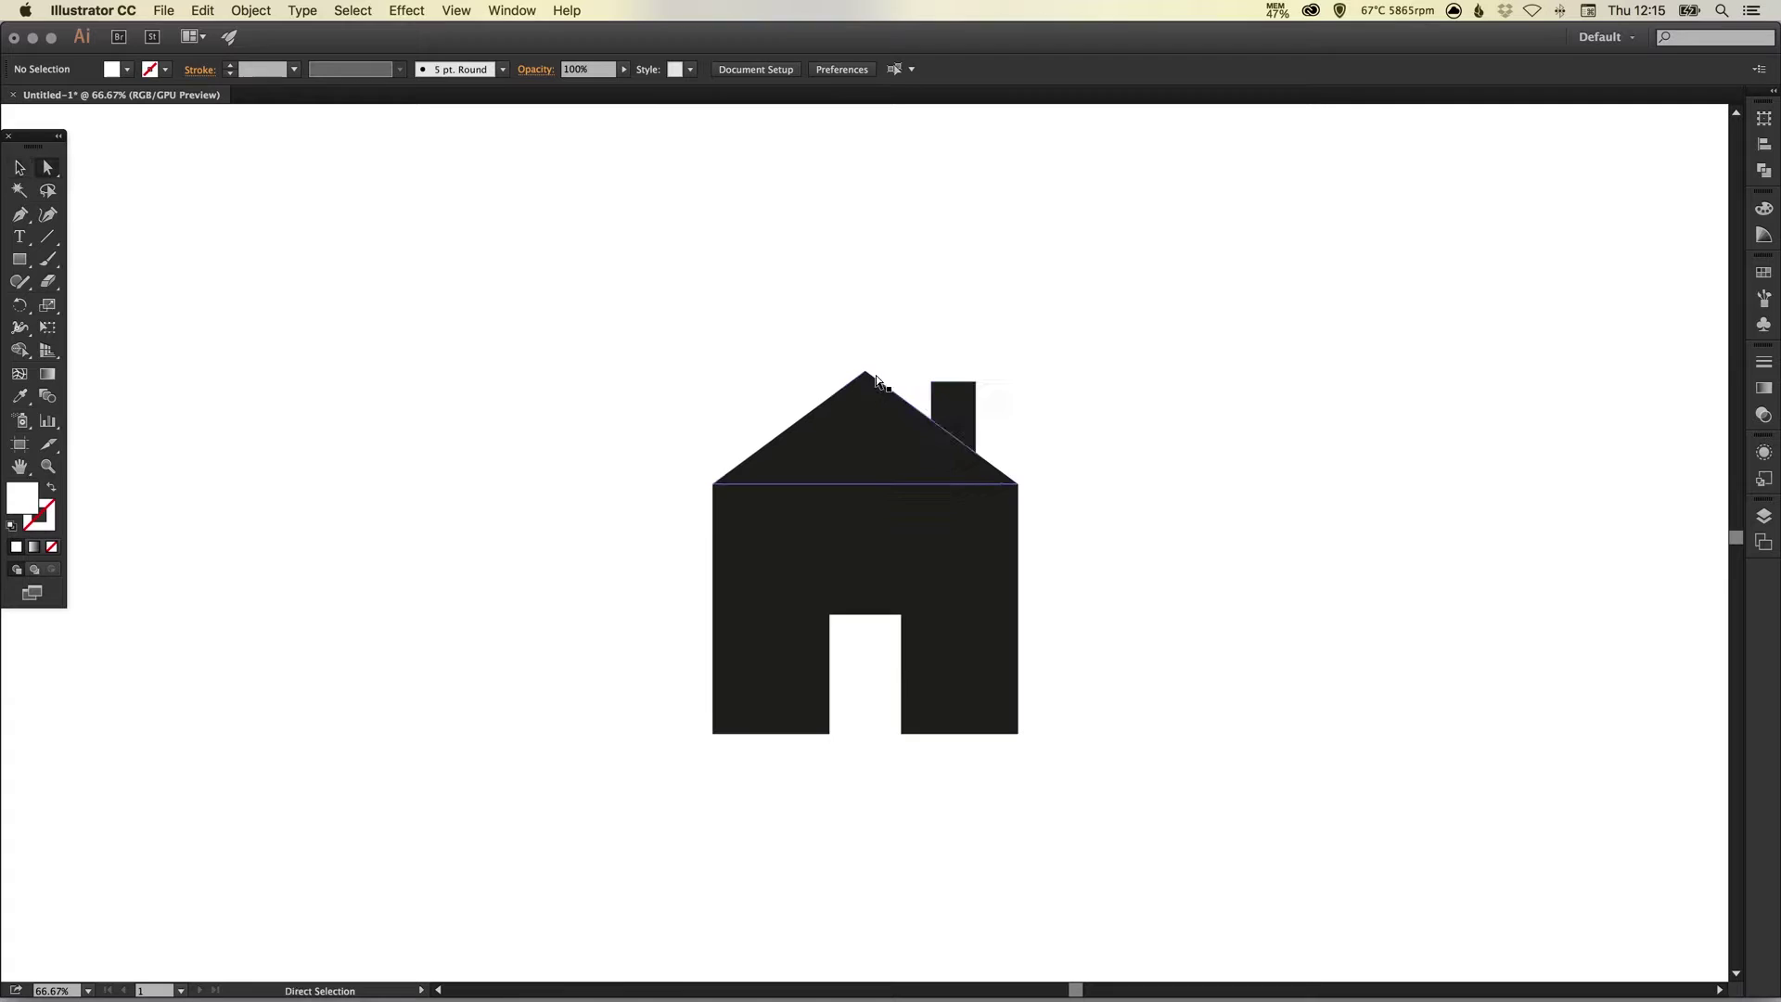
pyautogui.moveTo(866, 372); pyautogui.dragTo(865, 387)
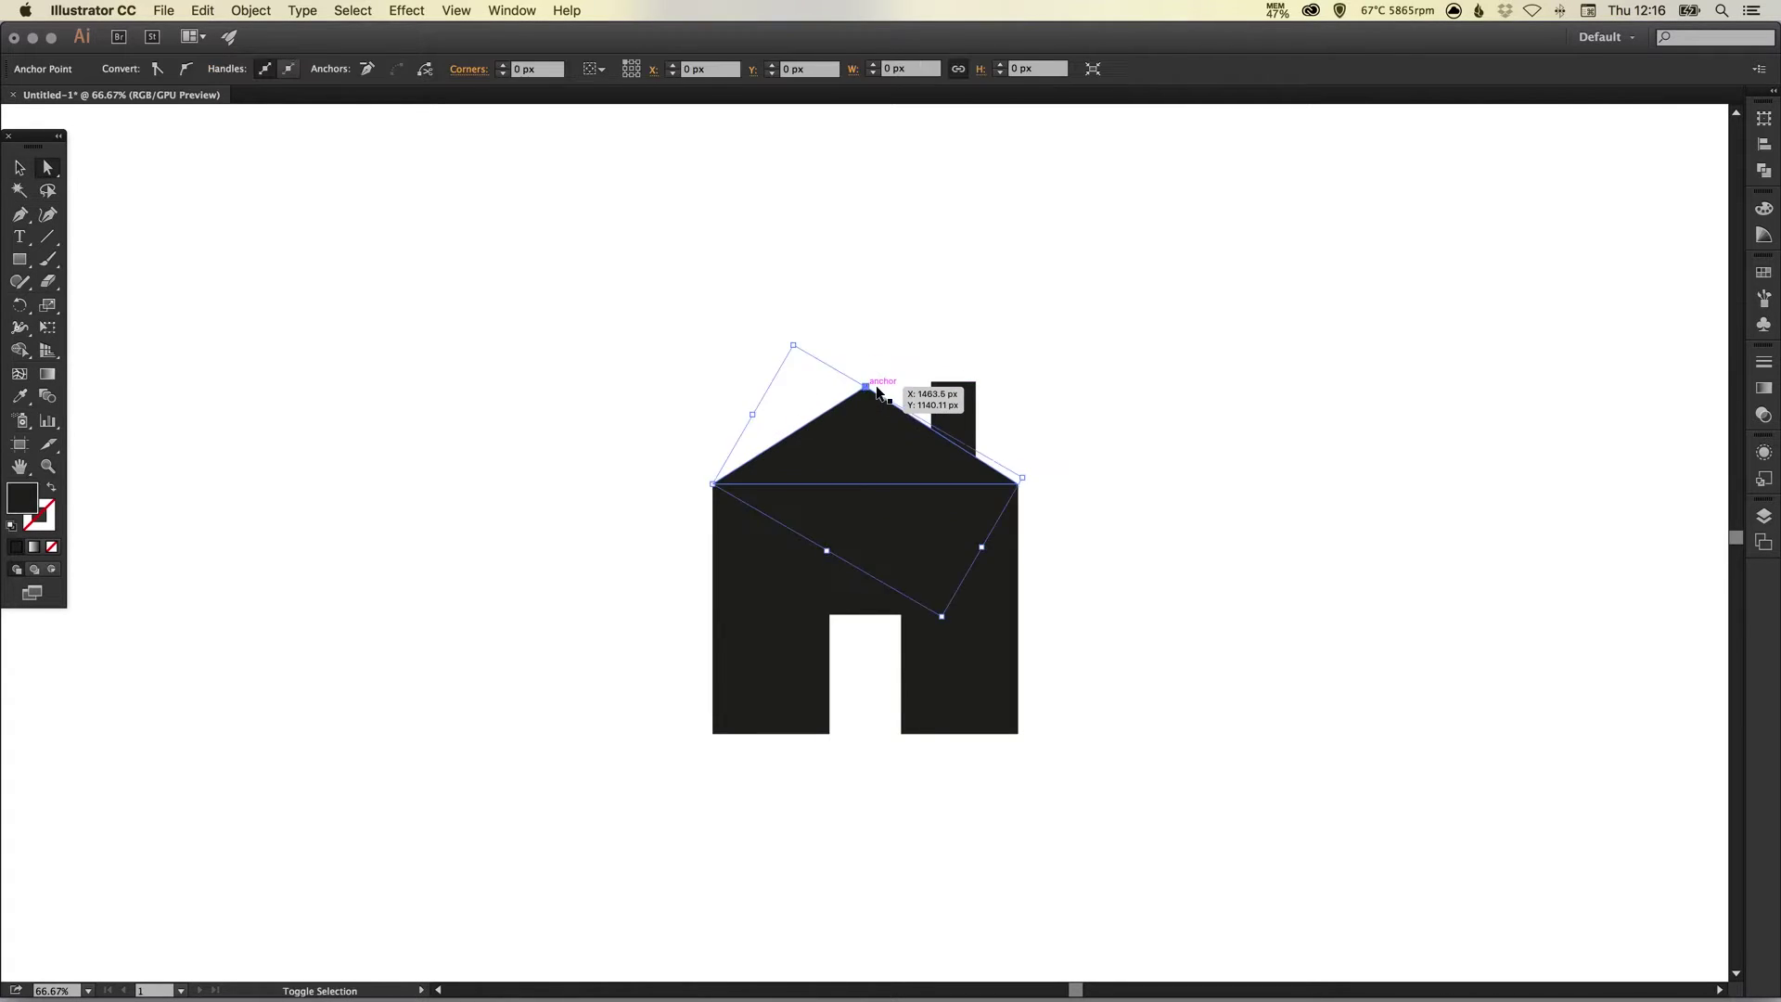
pyautogui.click(1119, 414)
pyautogui.press('v')
pyautogui.moveTo(965, 413); pyautogui.dragTo(964, 423)
pyautogui.click(1068, 436)
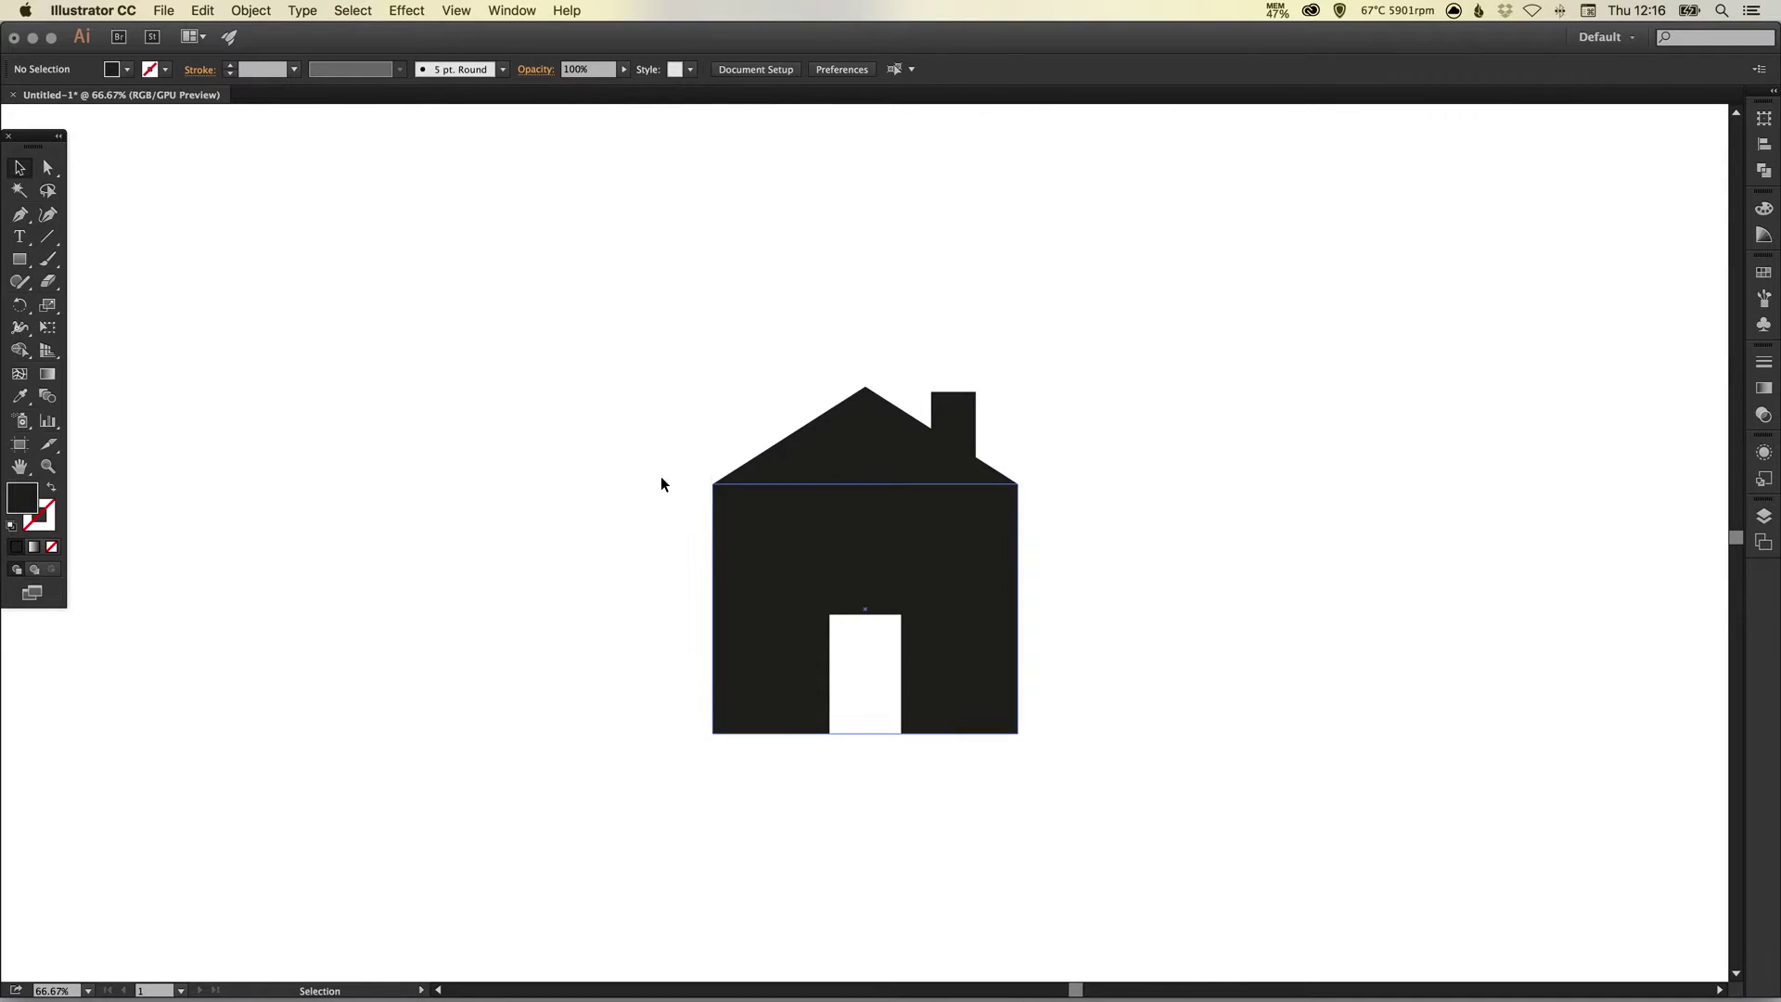
# - Draw a large rectangle covering the house, colour it magenta and send it to the back
pyautogui.click(23, 261)
pyautogui.moveTo(381, 253)
pyautogui.mouseDown()
pyautogui.moveTo(1065, 697)
pyautogui.moveTo(1324, 891)
pyautogui.mouseUp()
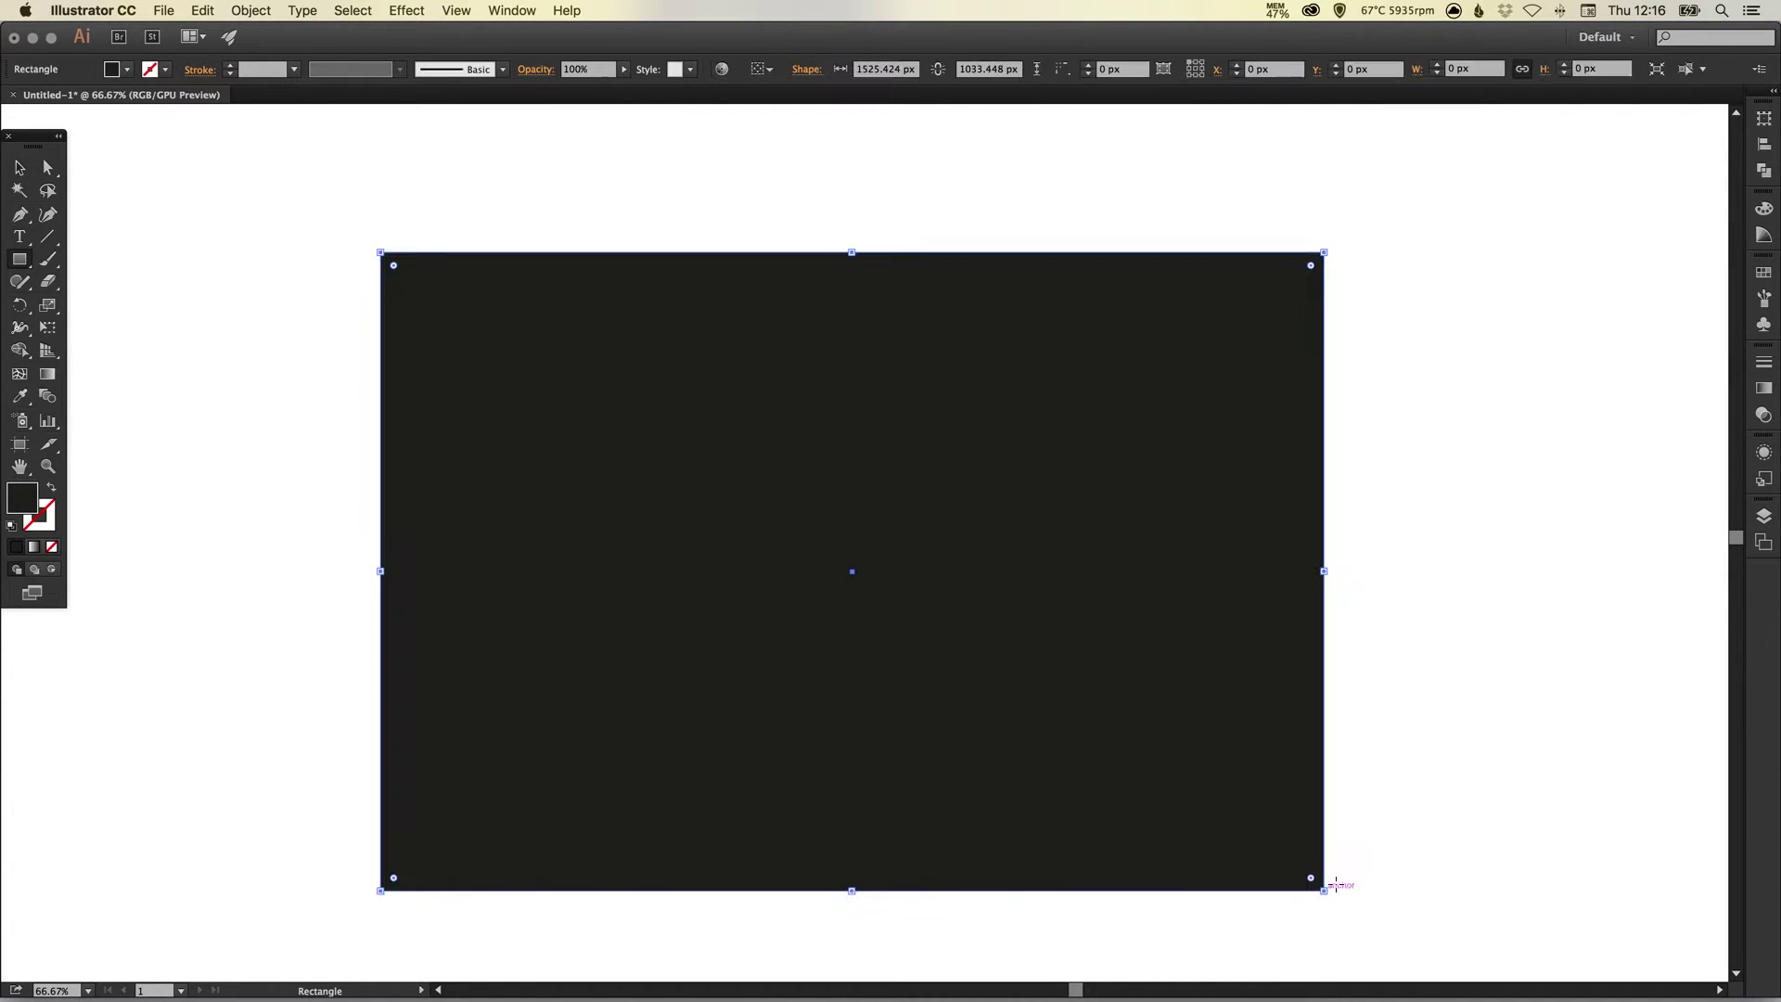
pyautogui.press('v')
pyautogui.click(1764, 272)
pyautogui.click(1652, 315)
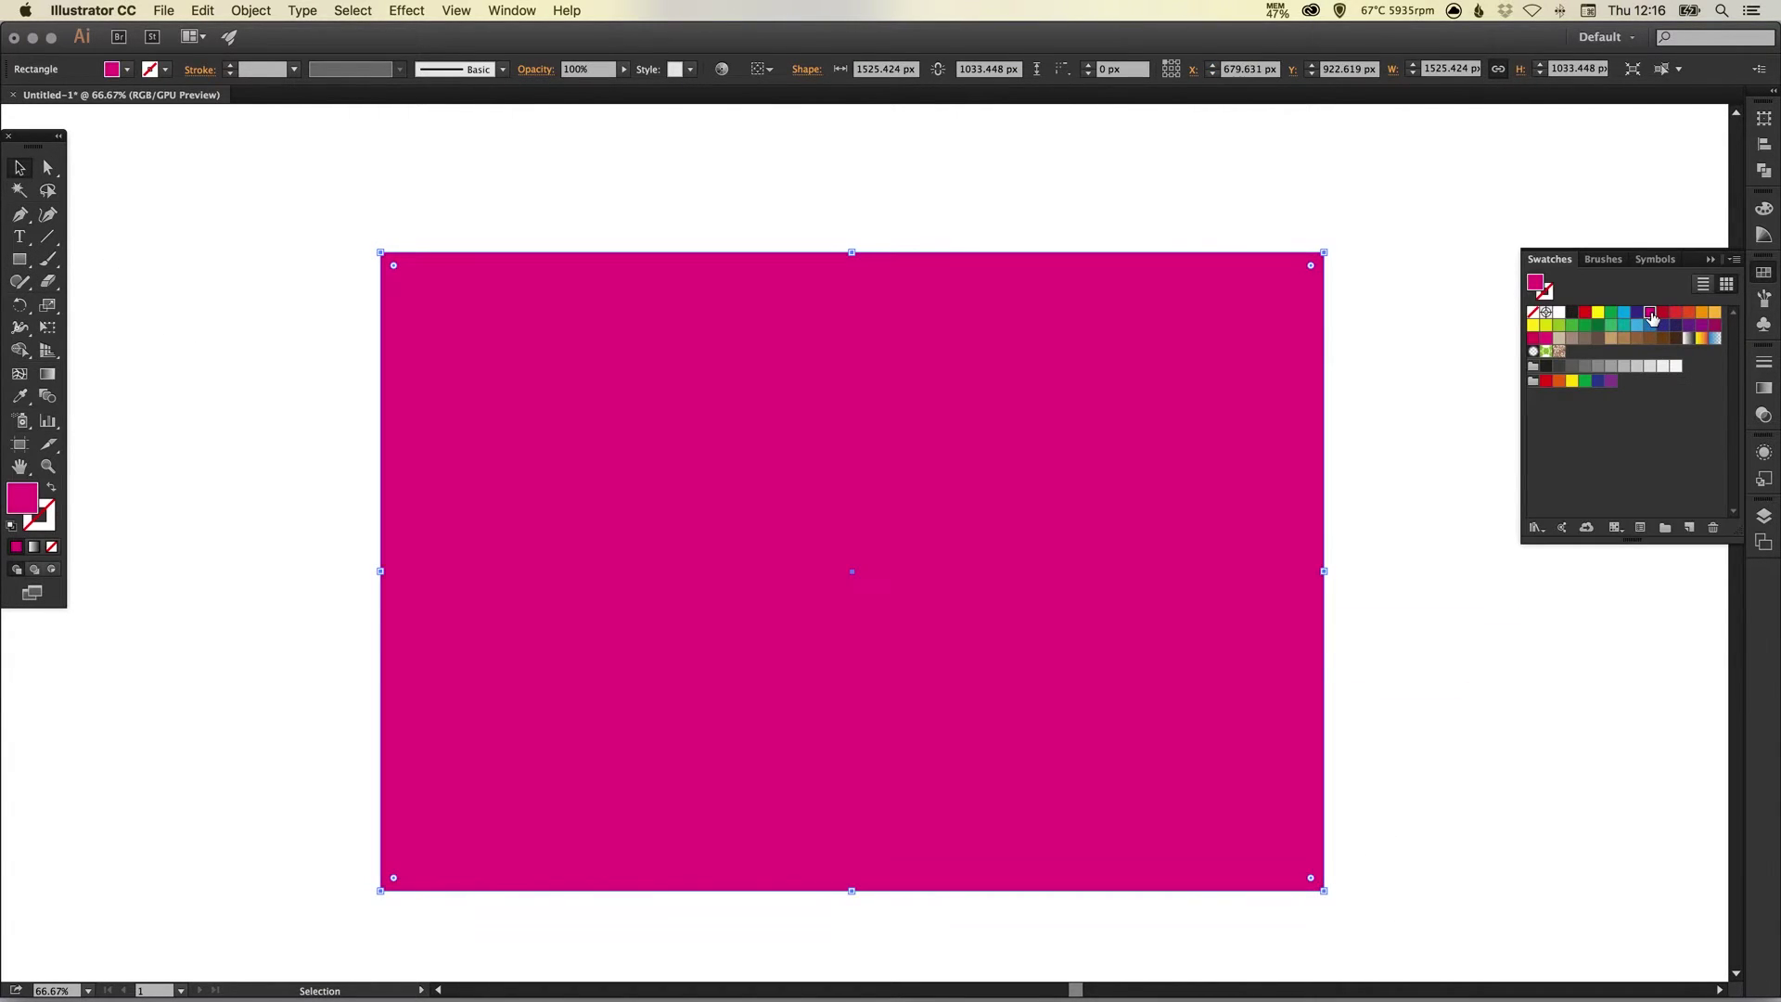
pyautogui.press('super+shift+bracketleft')
pyautogui.press('super+shift+a')
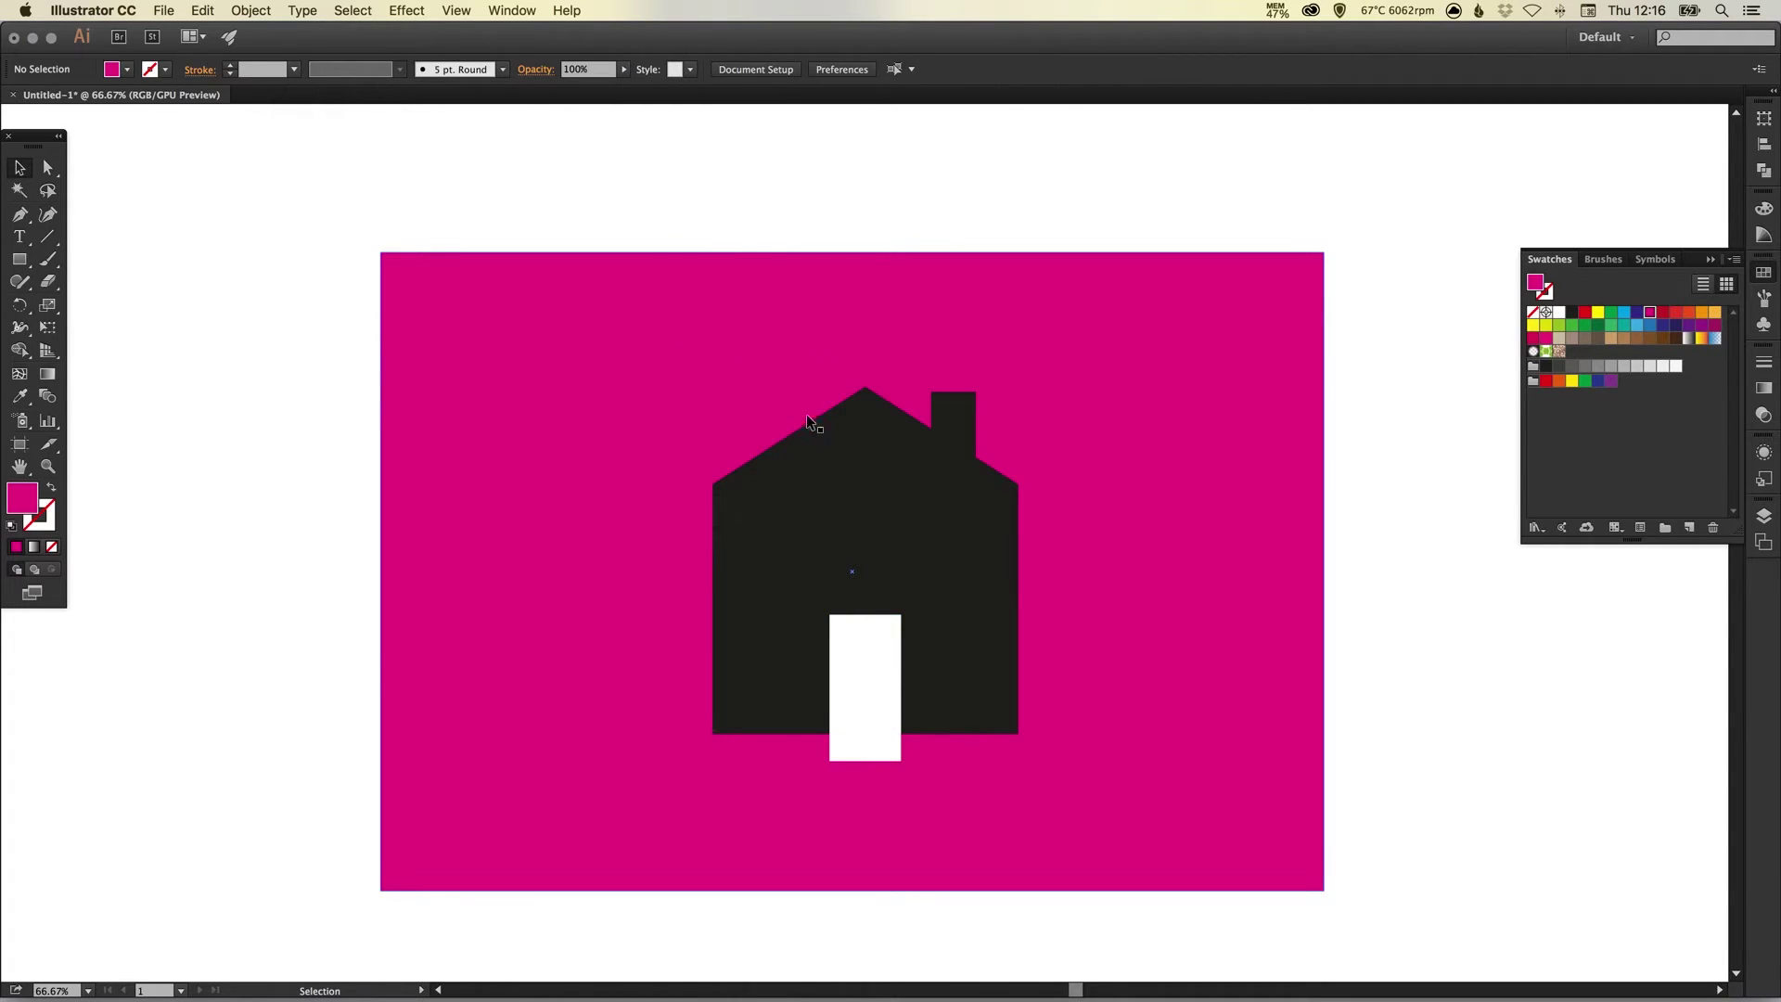
# - Select the roof, chimney and house body together and unite them with Pathfinder
pyautogui.scroll(-1, 862, 433)
pyautogui.click(885, 413)
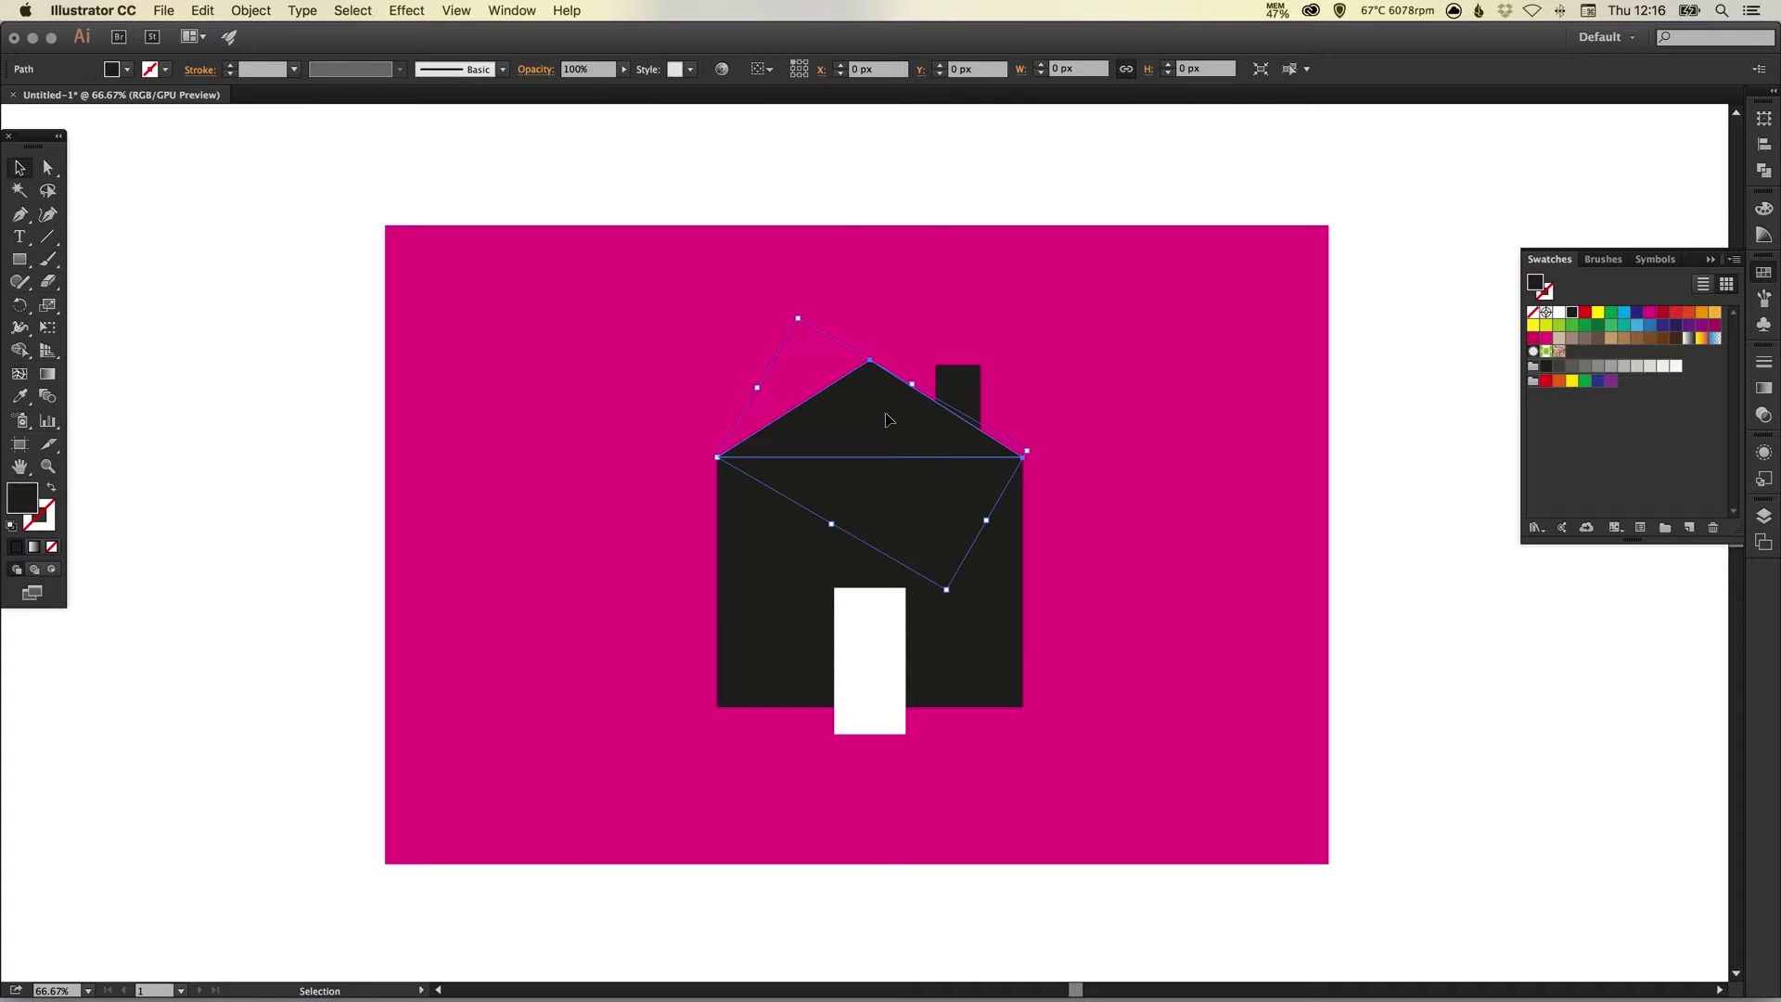
pyautogui.keyDown('shift'); pyautogui.click(958, 385); pyautogui.keyUp('shift')
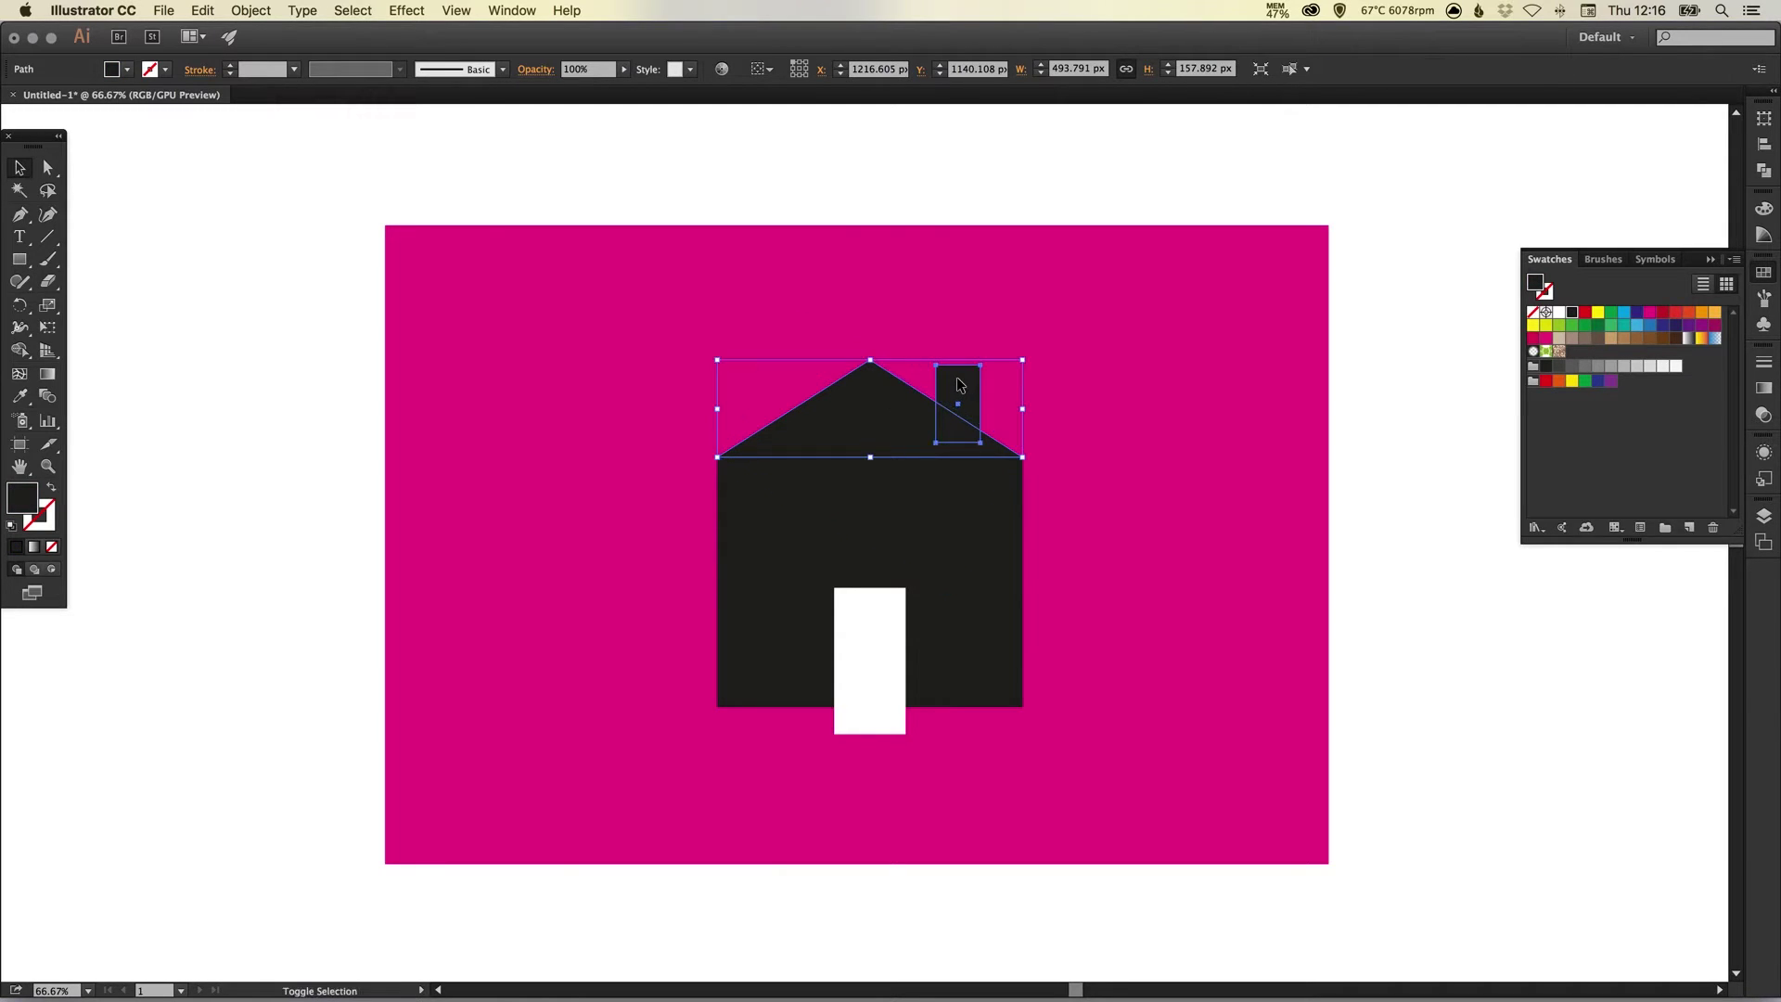
pyautogui.keyDown('shift'); pyautogui.click(783, 506); pyautogui.keyUp('shift')
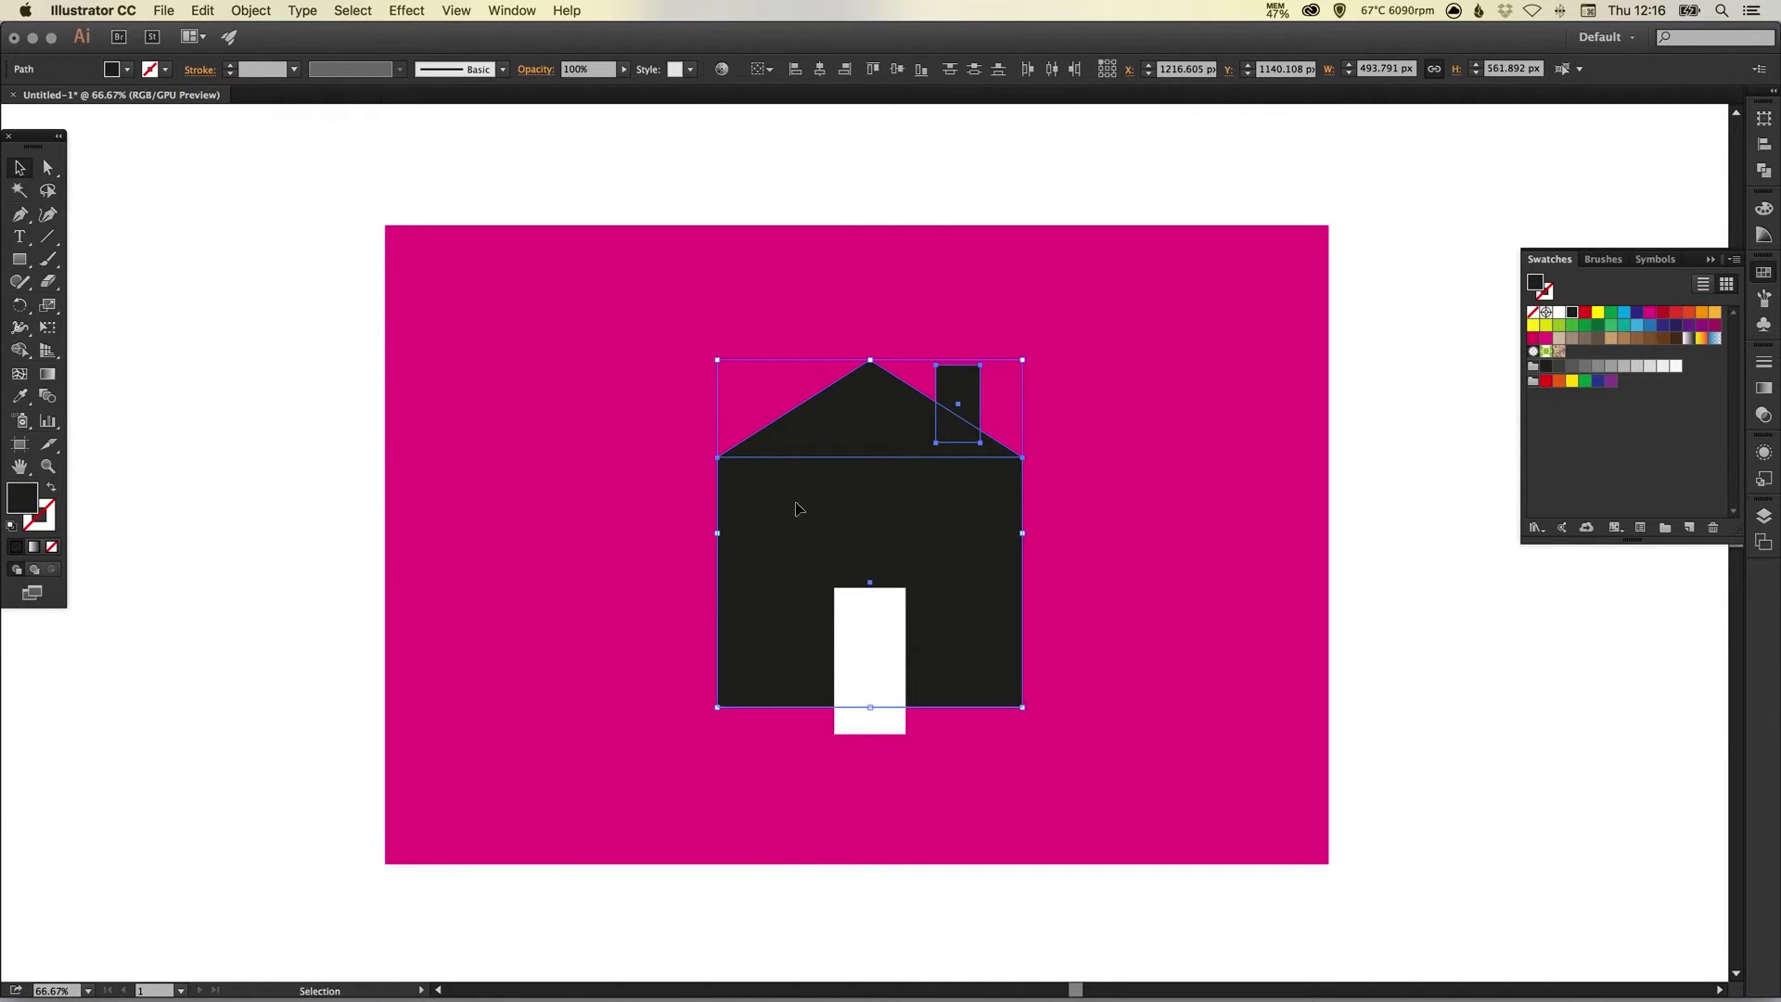
pyautogui.click(1764, 170)
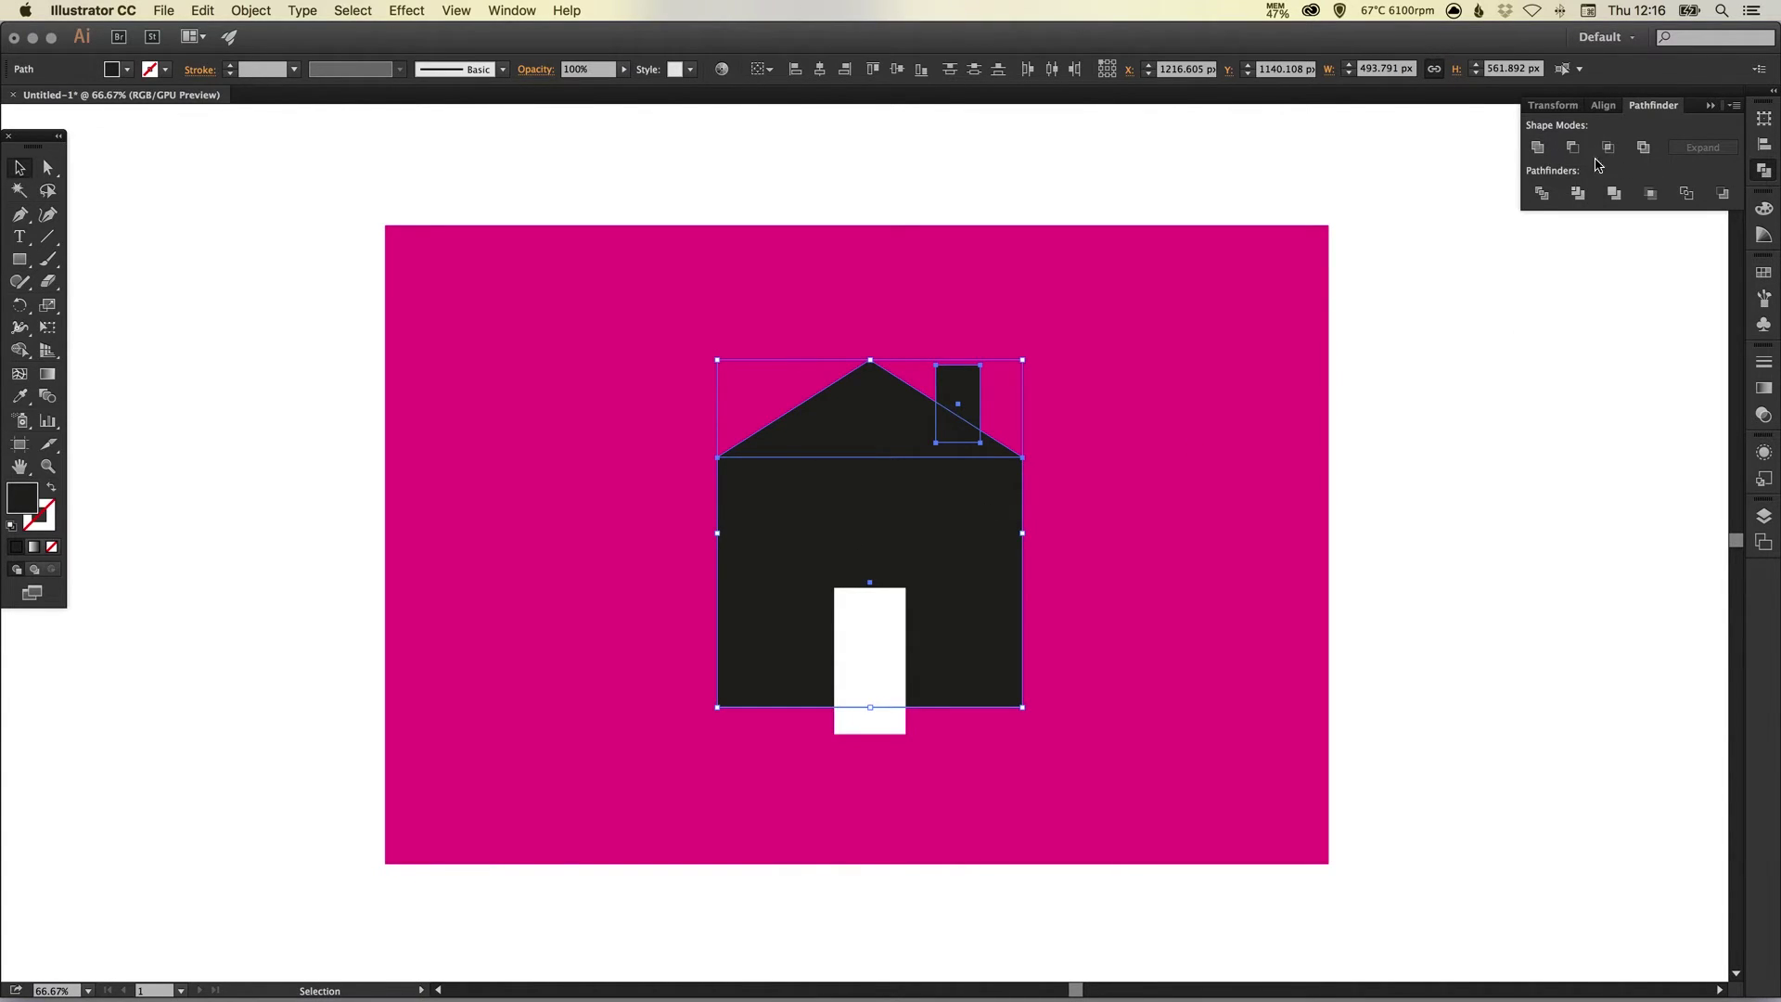
pyautogui.click(1536, 148)
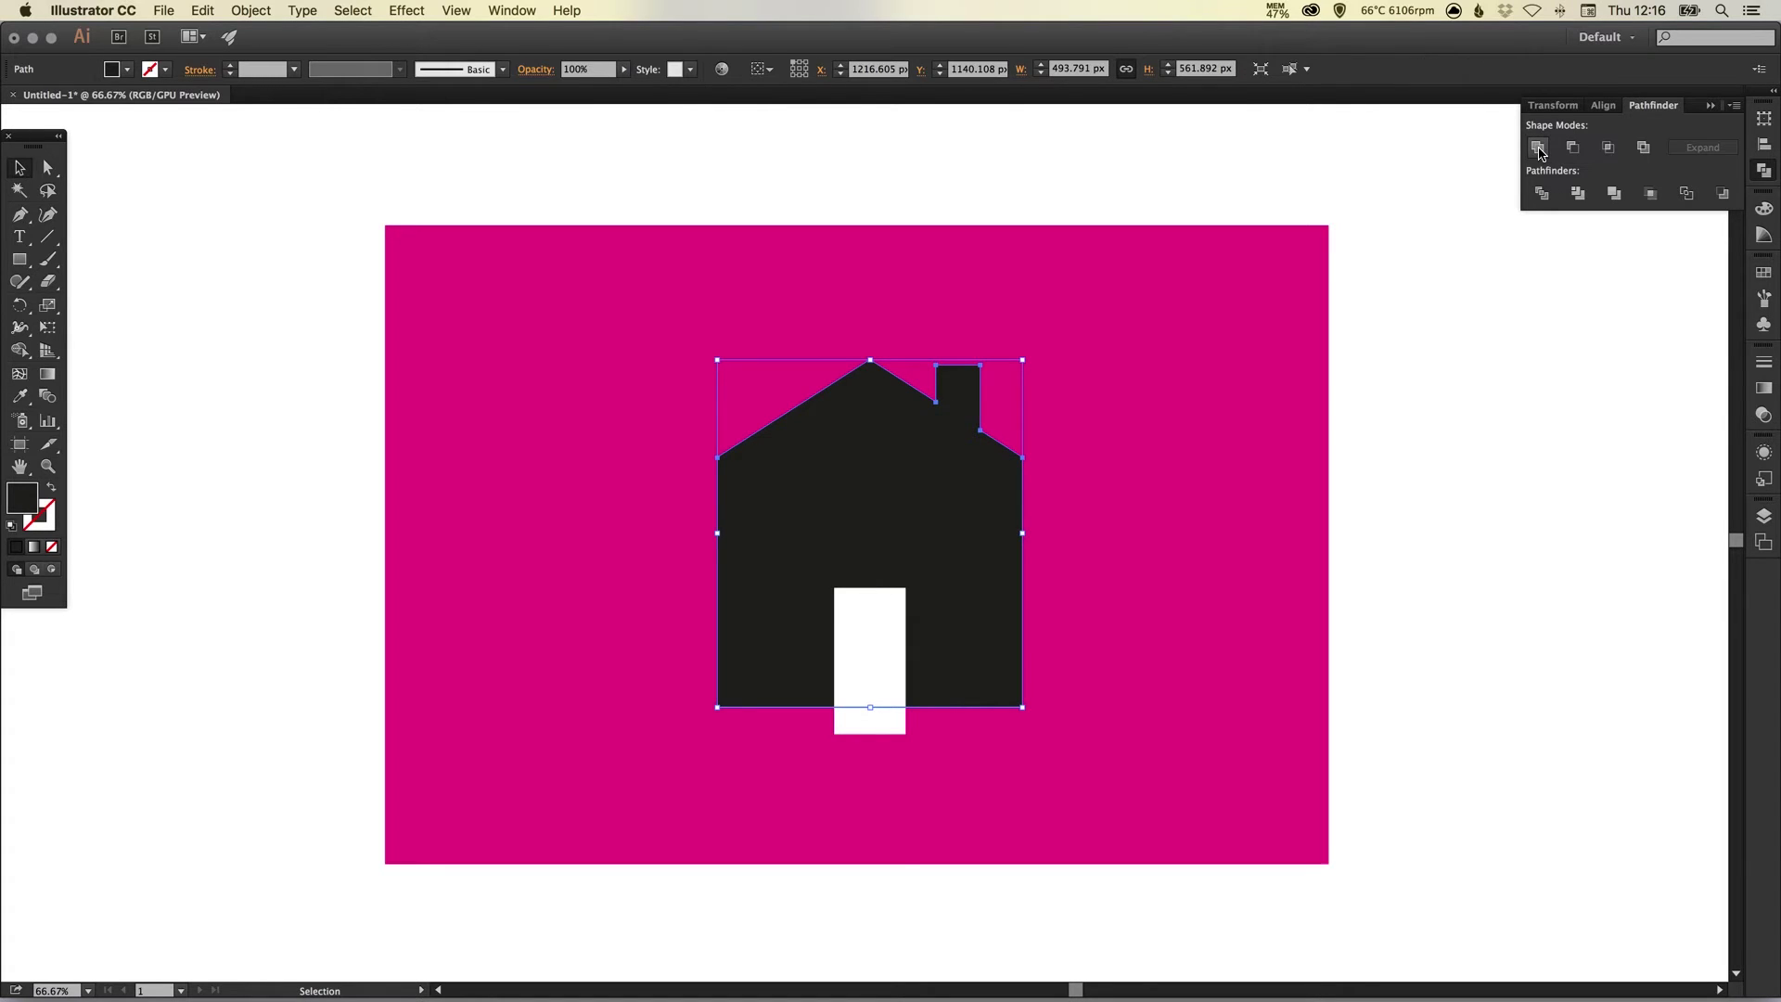
pyautogui.click(1483, 304)
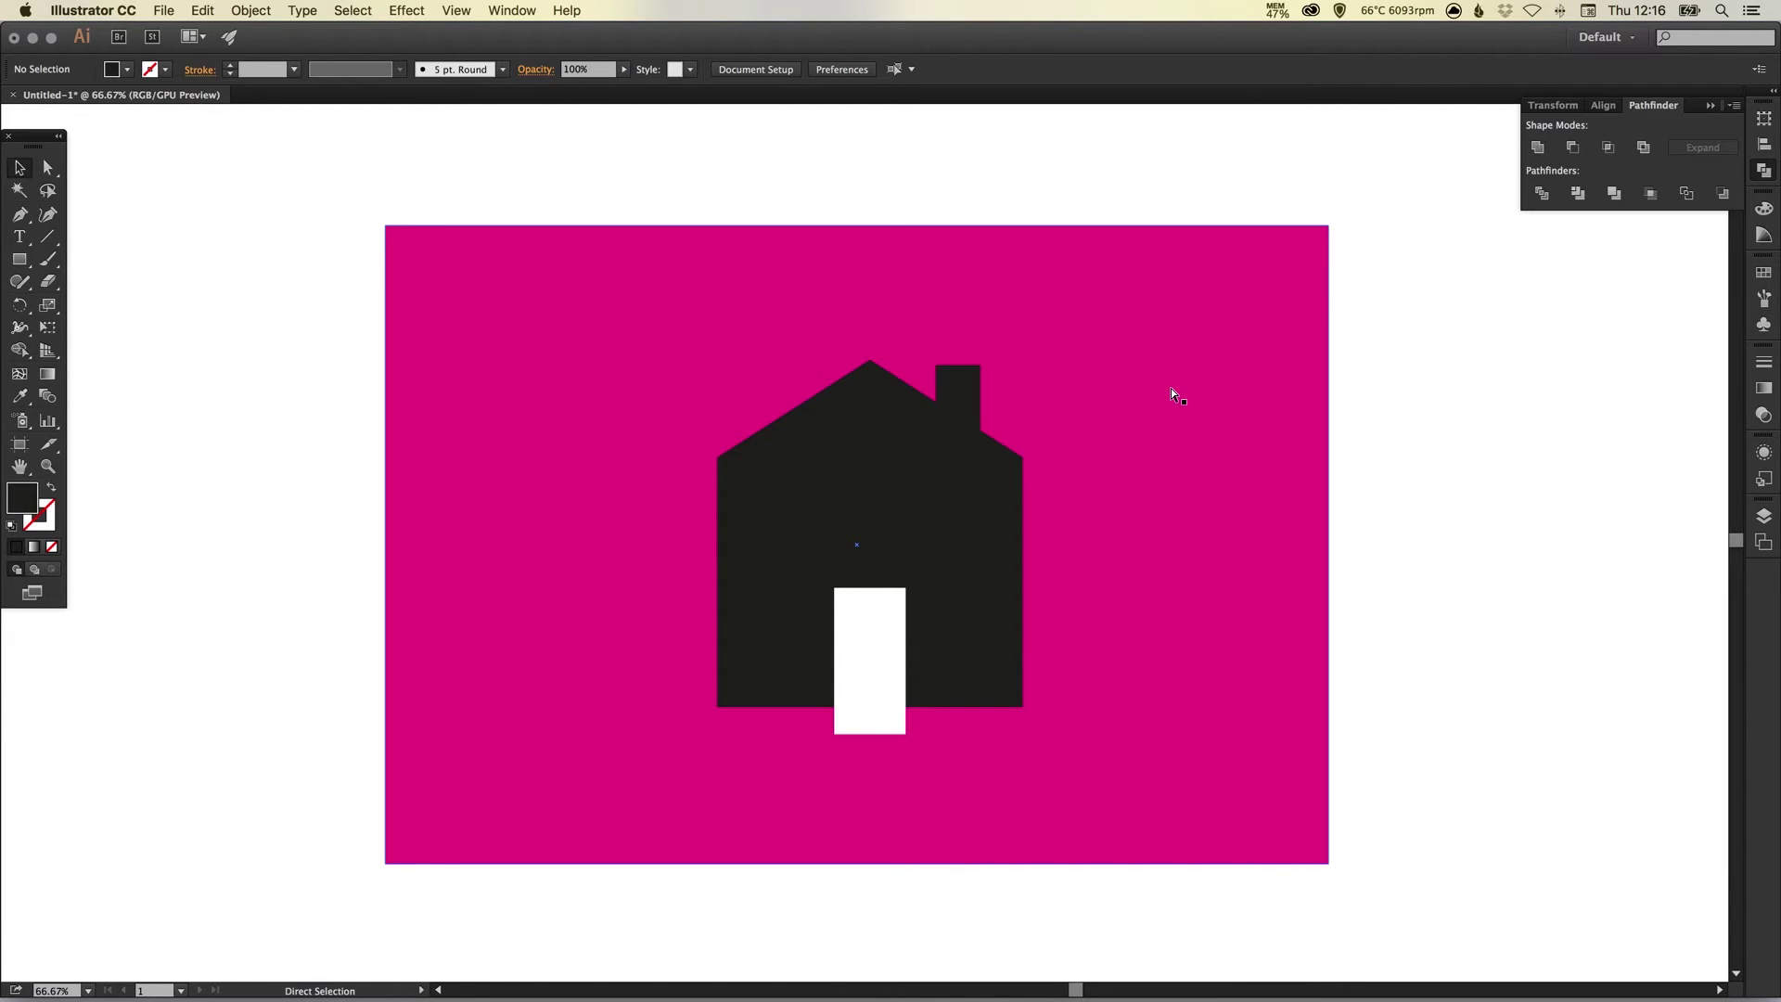
# - In Outline view, select chimney, roof and walls, unite them with Pathfinder, then return to Preview
pyautogui.press('super+a')
pyautogui.press('super+y')
pyautogui.click(1142, 413)
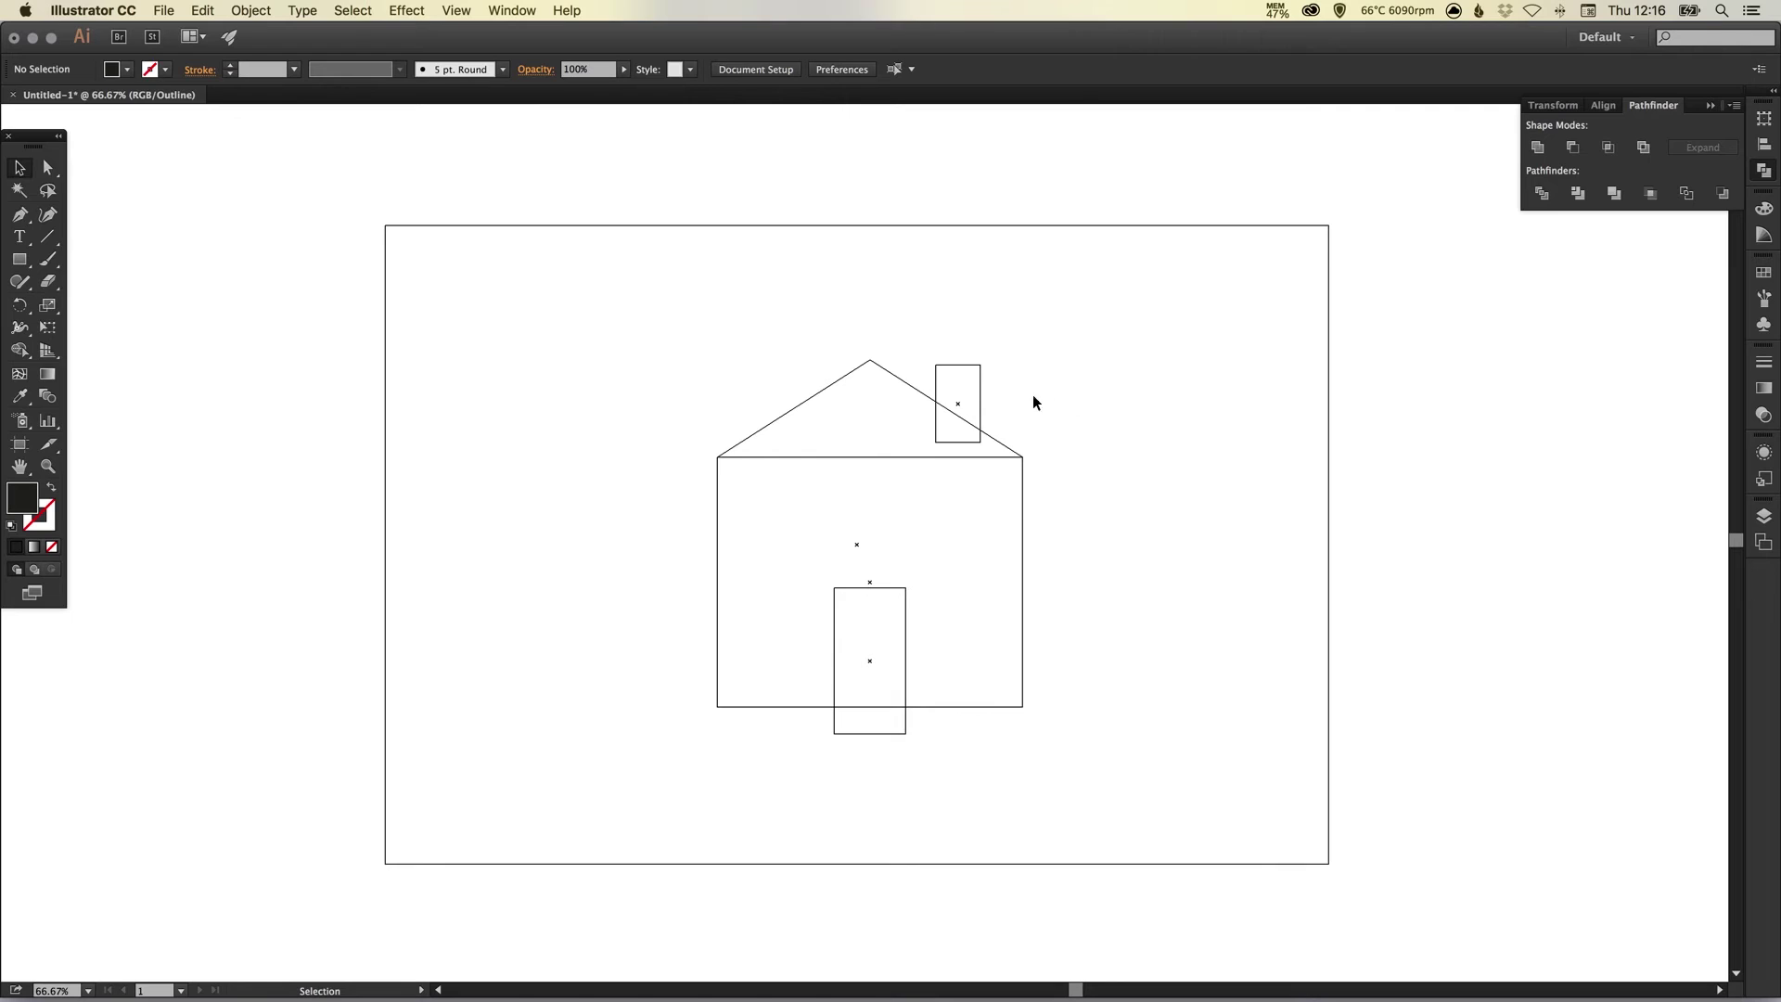
pyautogui.click(977, 404)
pyautogui.keyDown('shift'); pyautogui.click(813, 397); pyautogui.keyUp('shift')
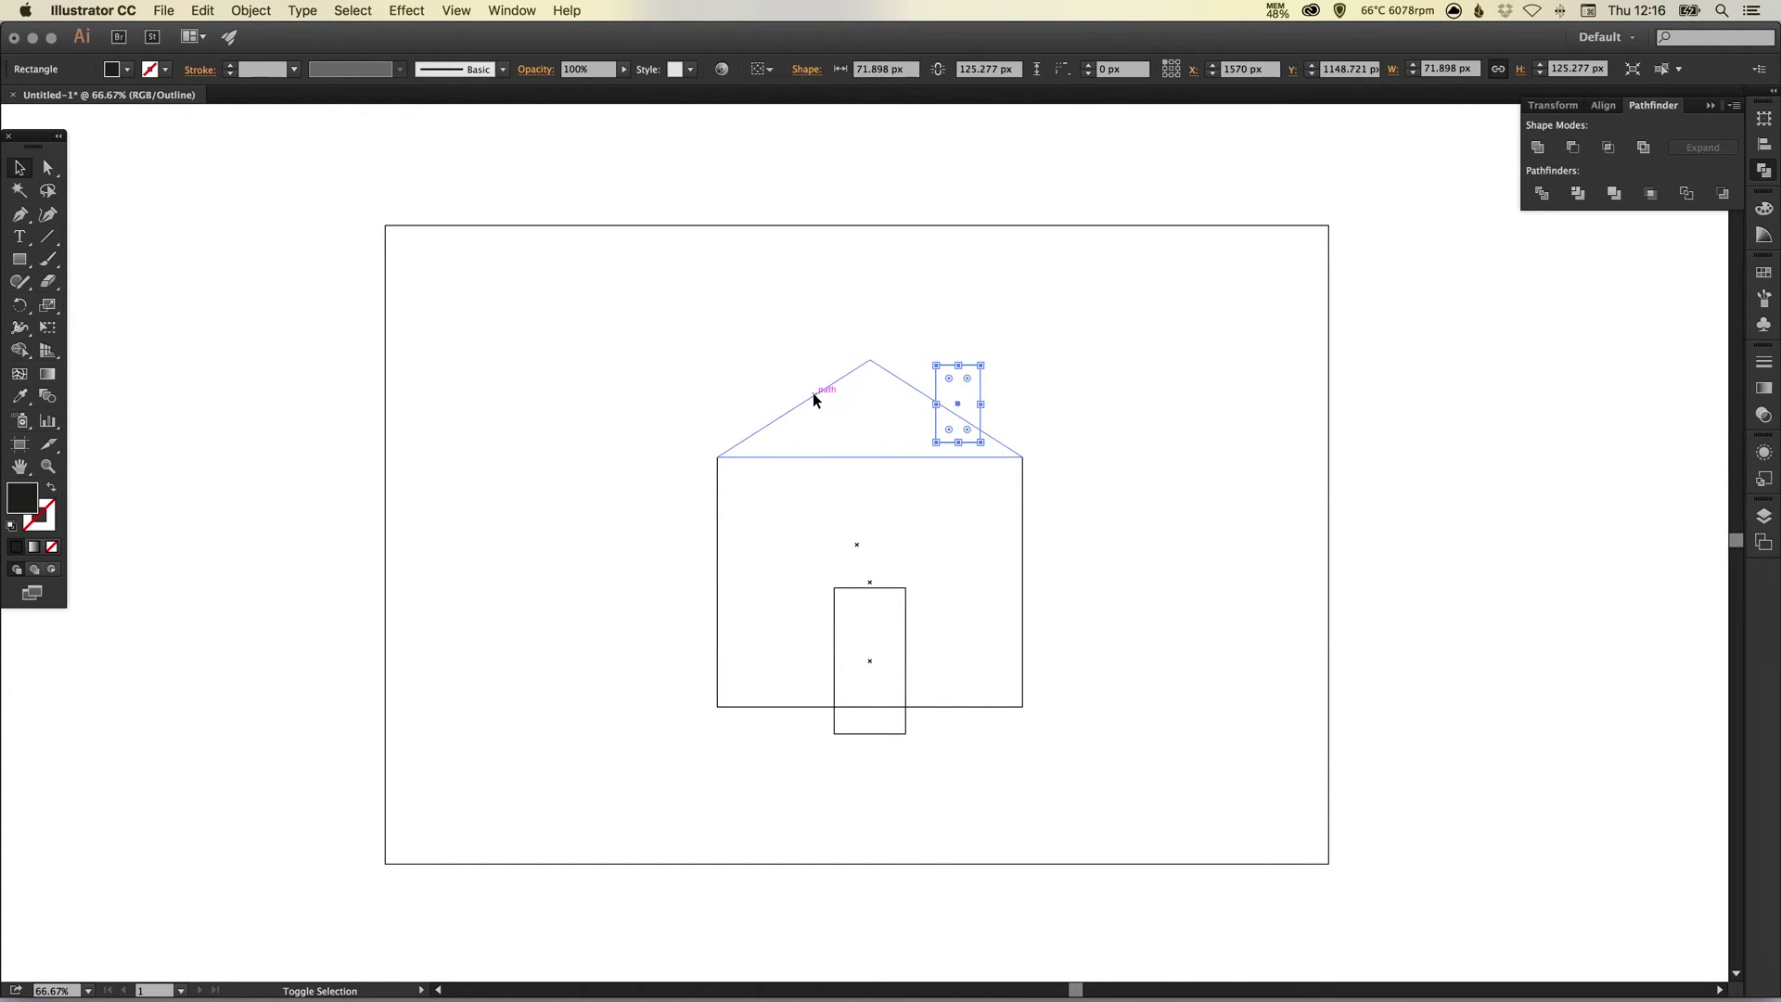
pyautogui.keyDown('shift'); pyautogui.click(722, 497); pyautogui.keyUp('shift')
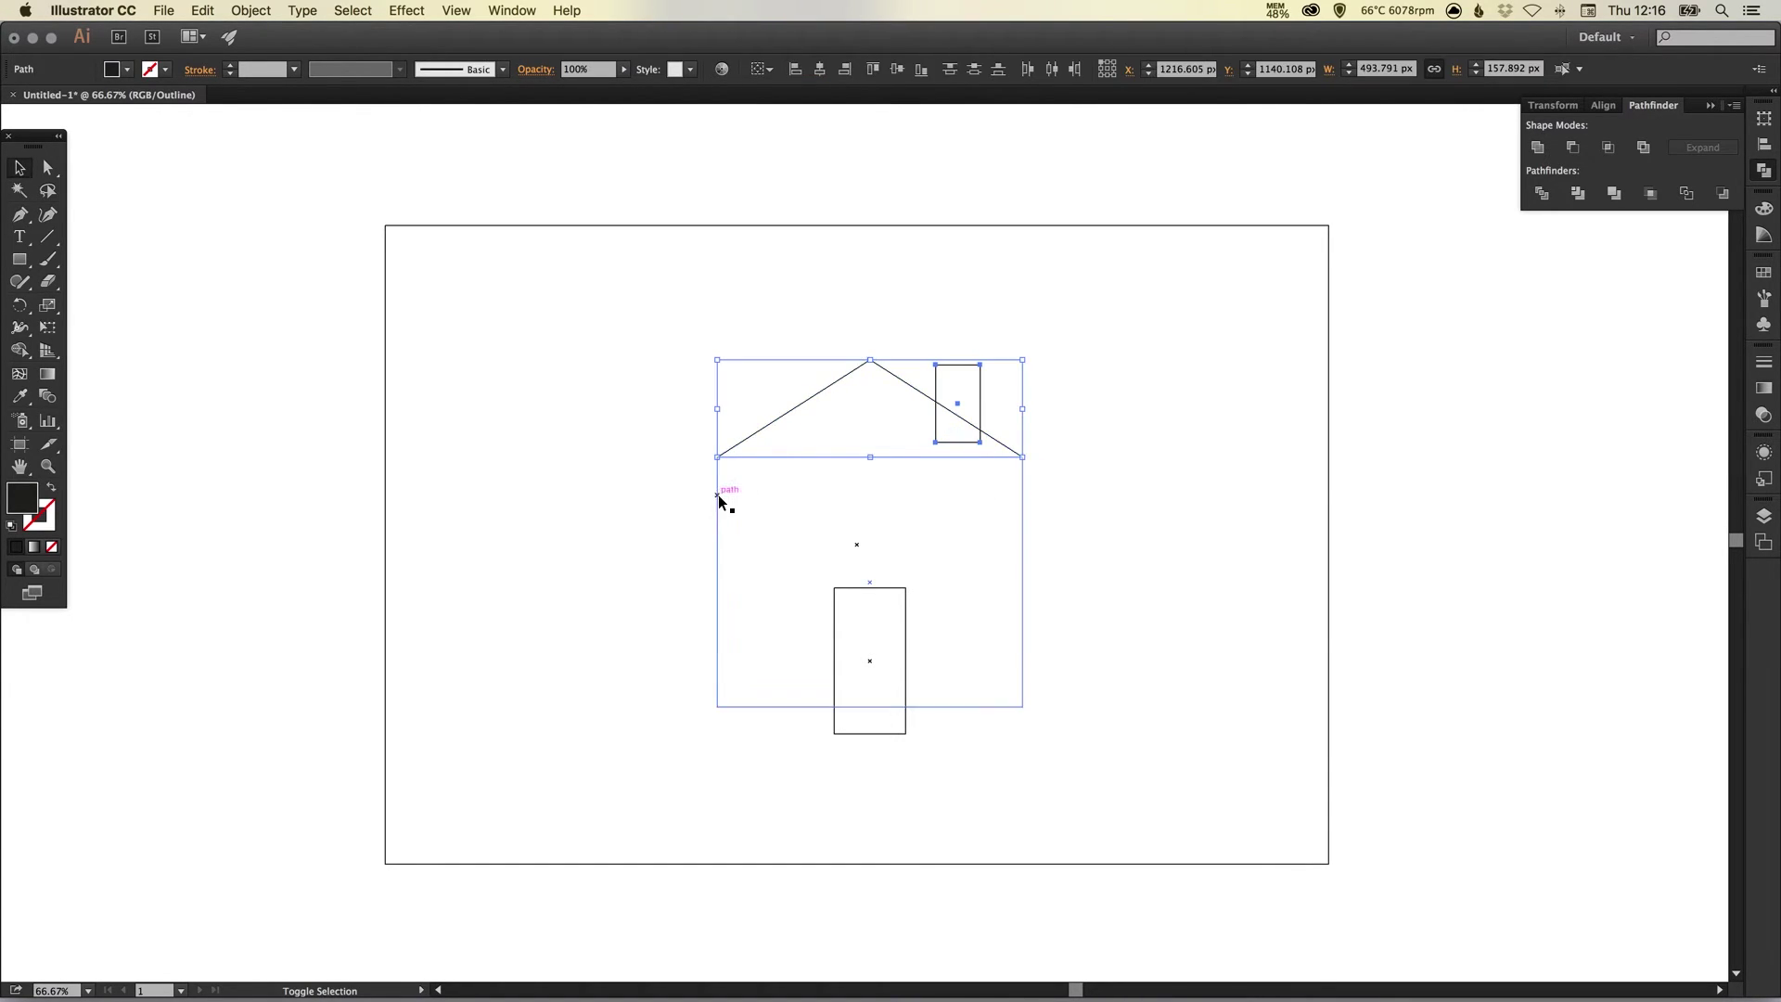
pyautogui.click(1537, 146)
pyautogui.click(1343, 405)
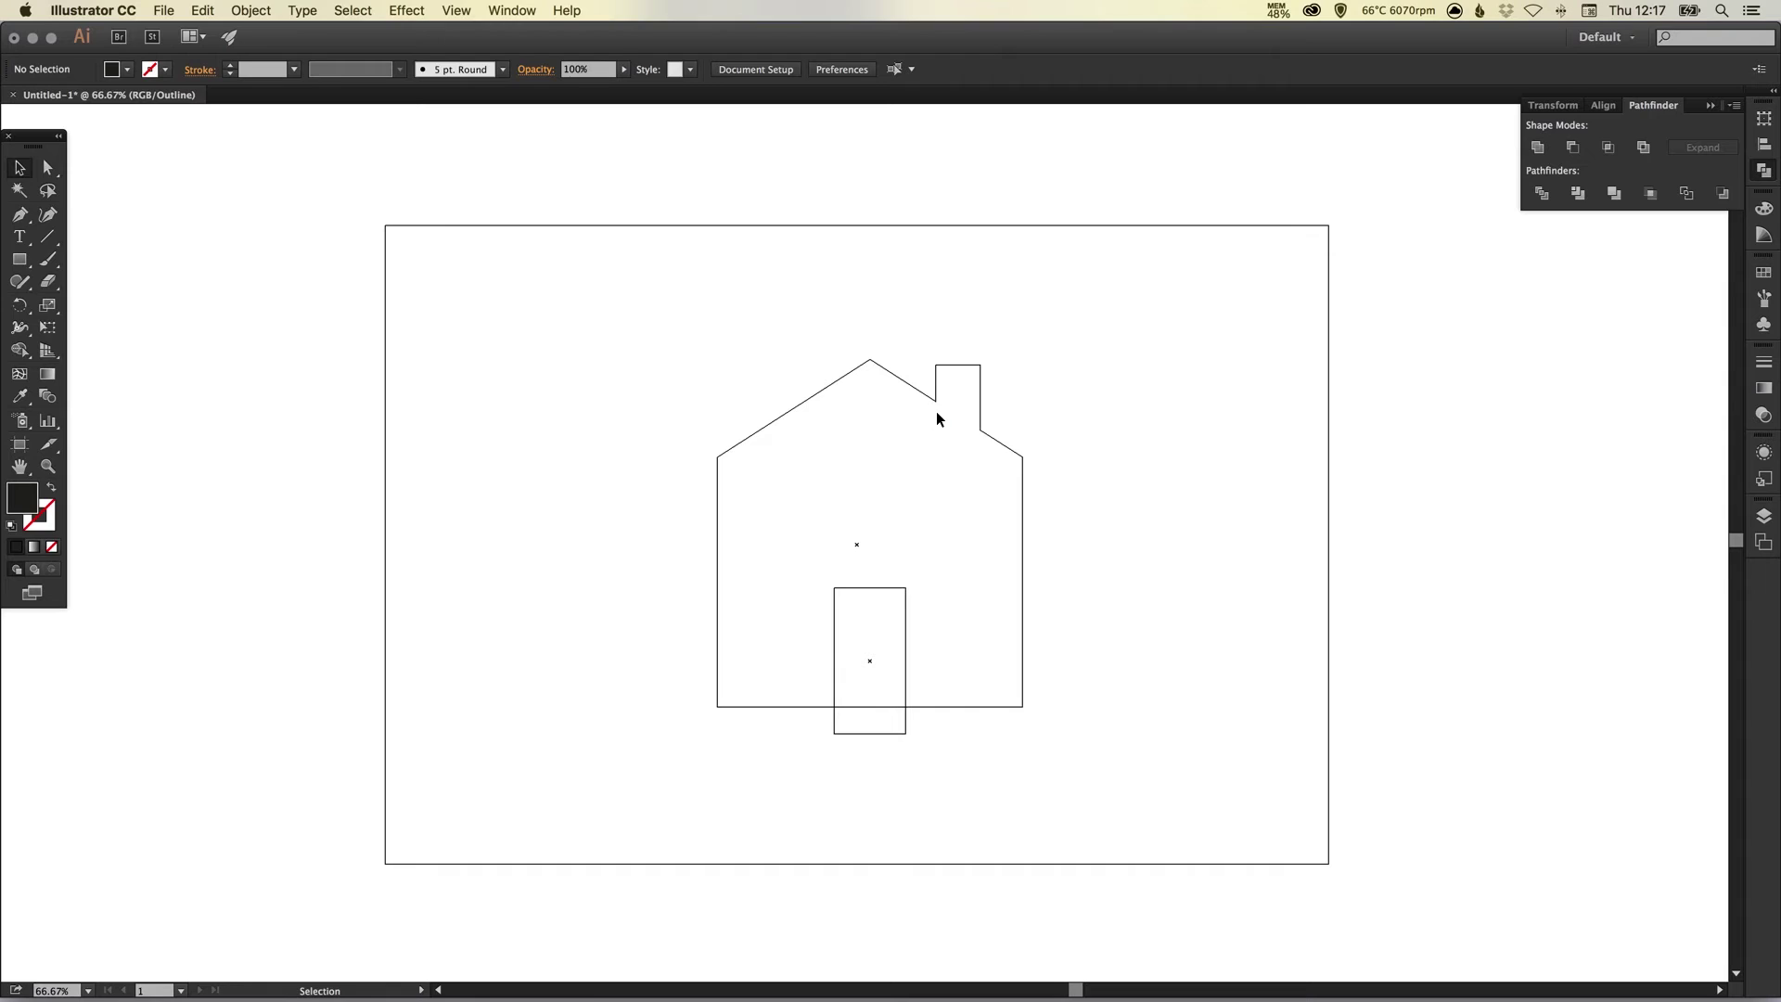
pyautogui.press('super+y')
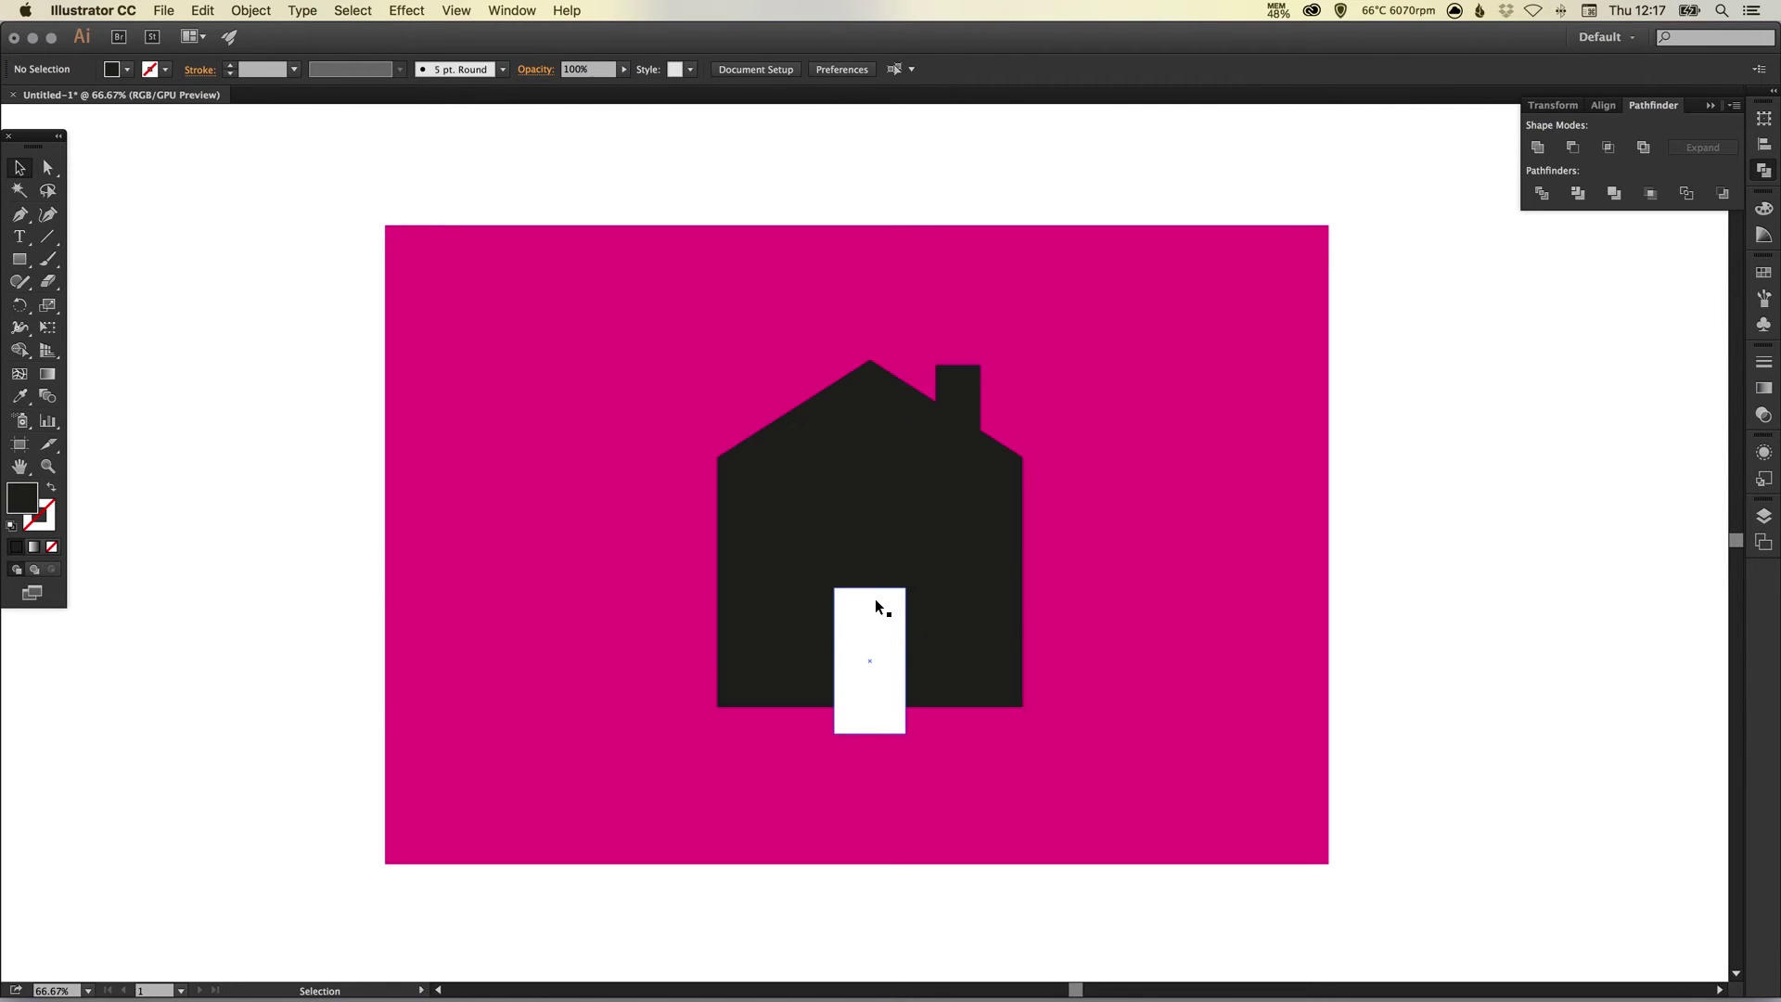
# - Subtract the door rectangle from the house shape with Minus Front, then check it in Outline view
pyautogui.click(861, 610)
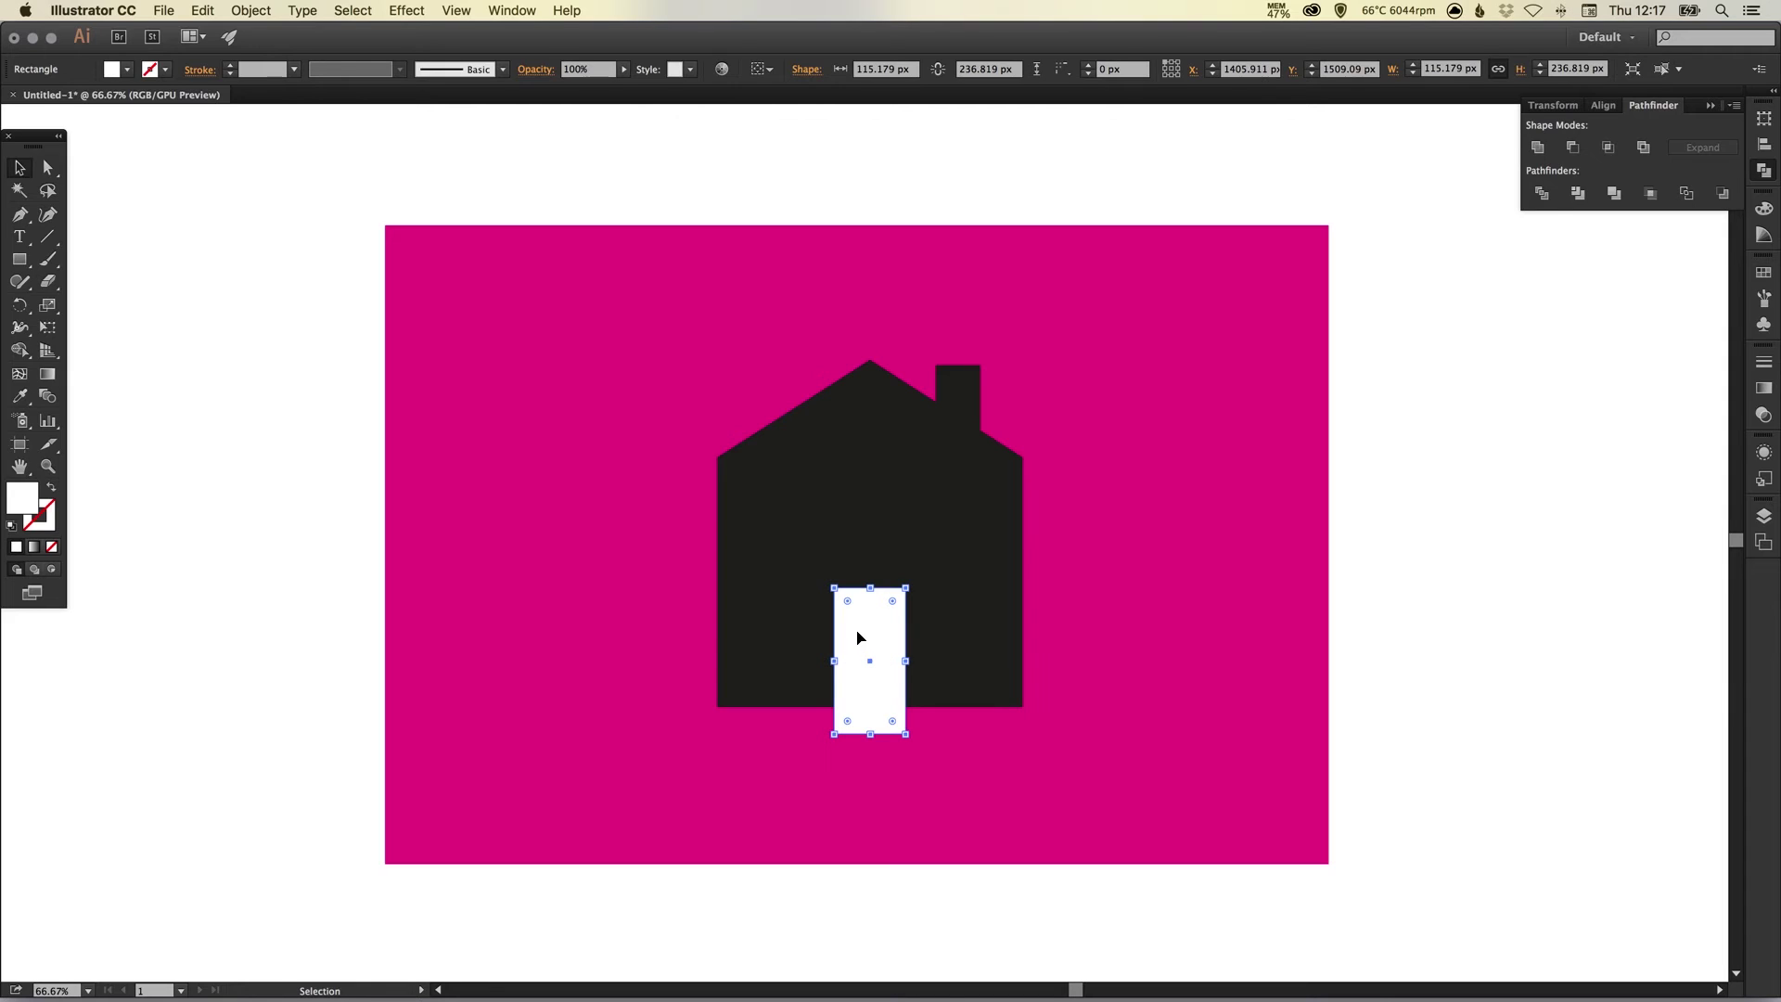
pyautogui.keyDown('shift'); pyautogui.click(843, 483); pyautogui.keyUp('shift')
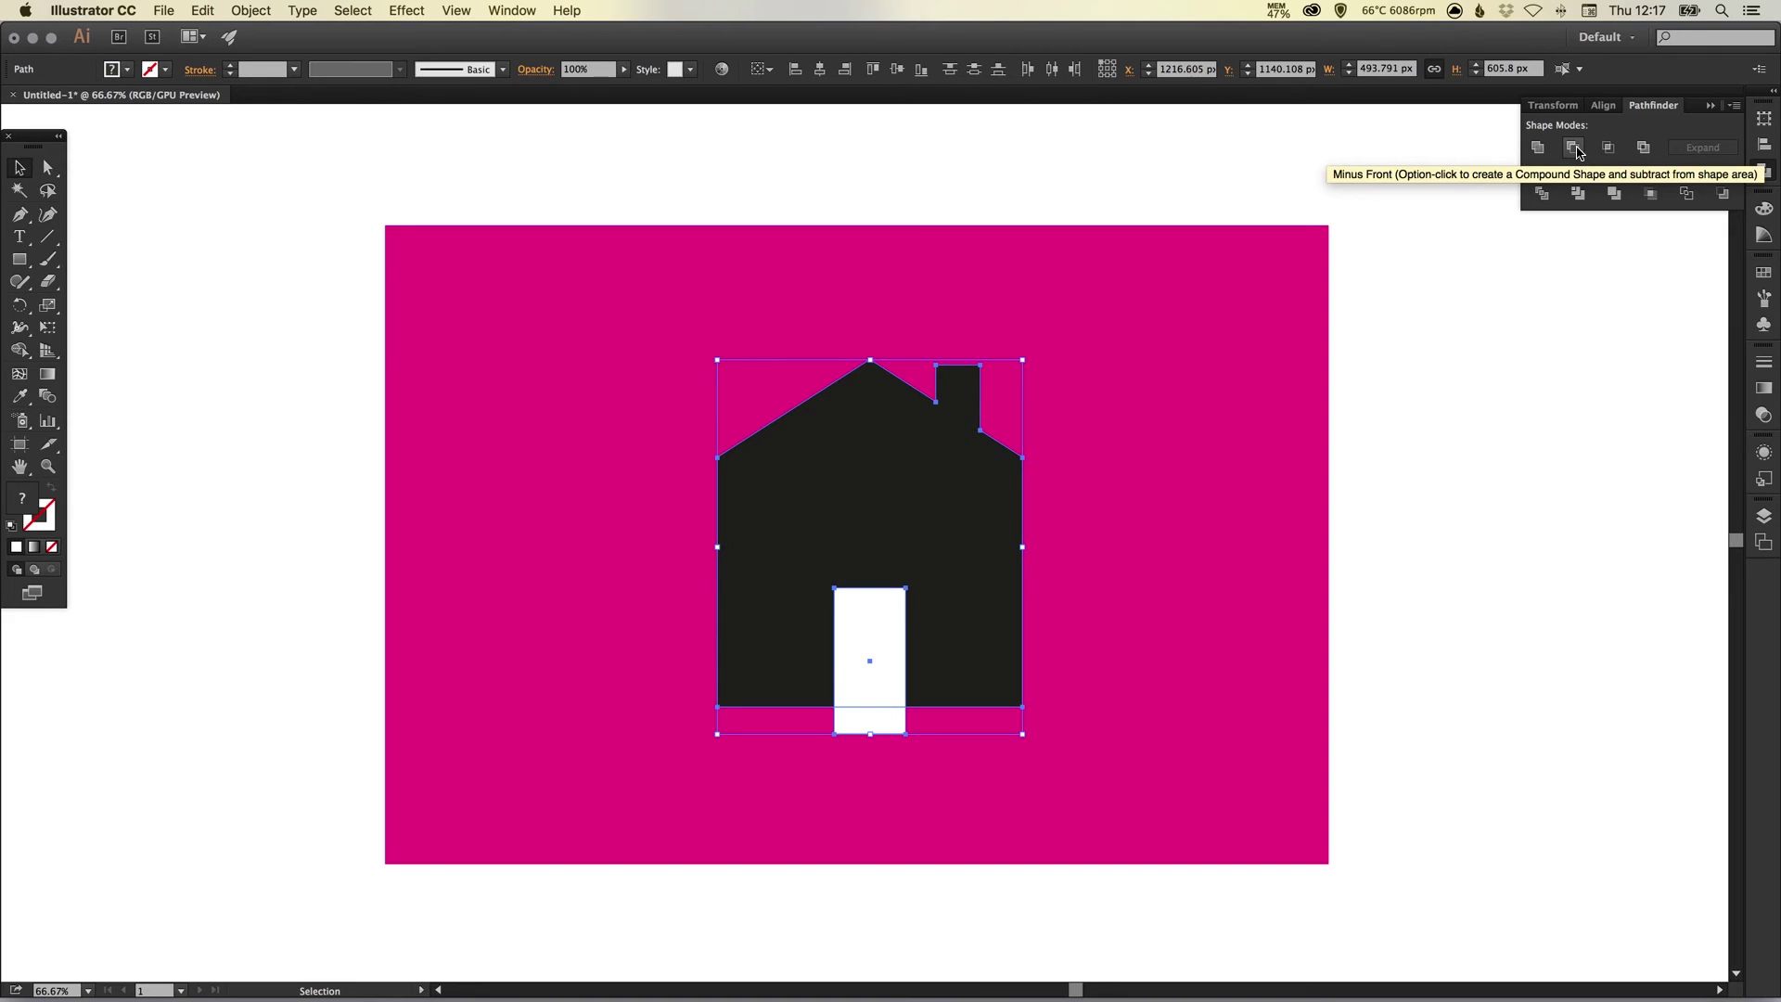
pyautogui.click(1574, 149)
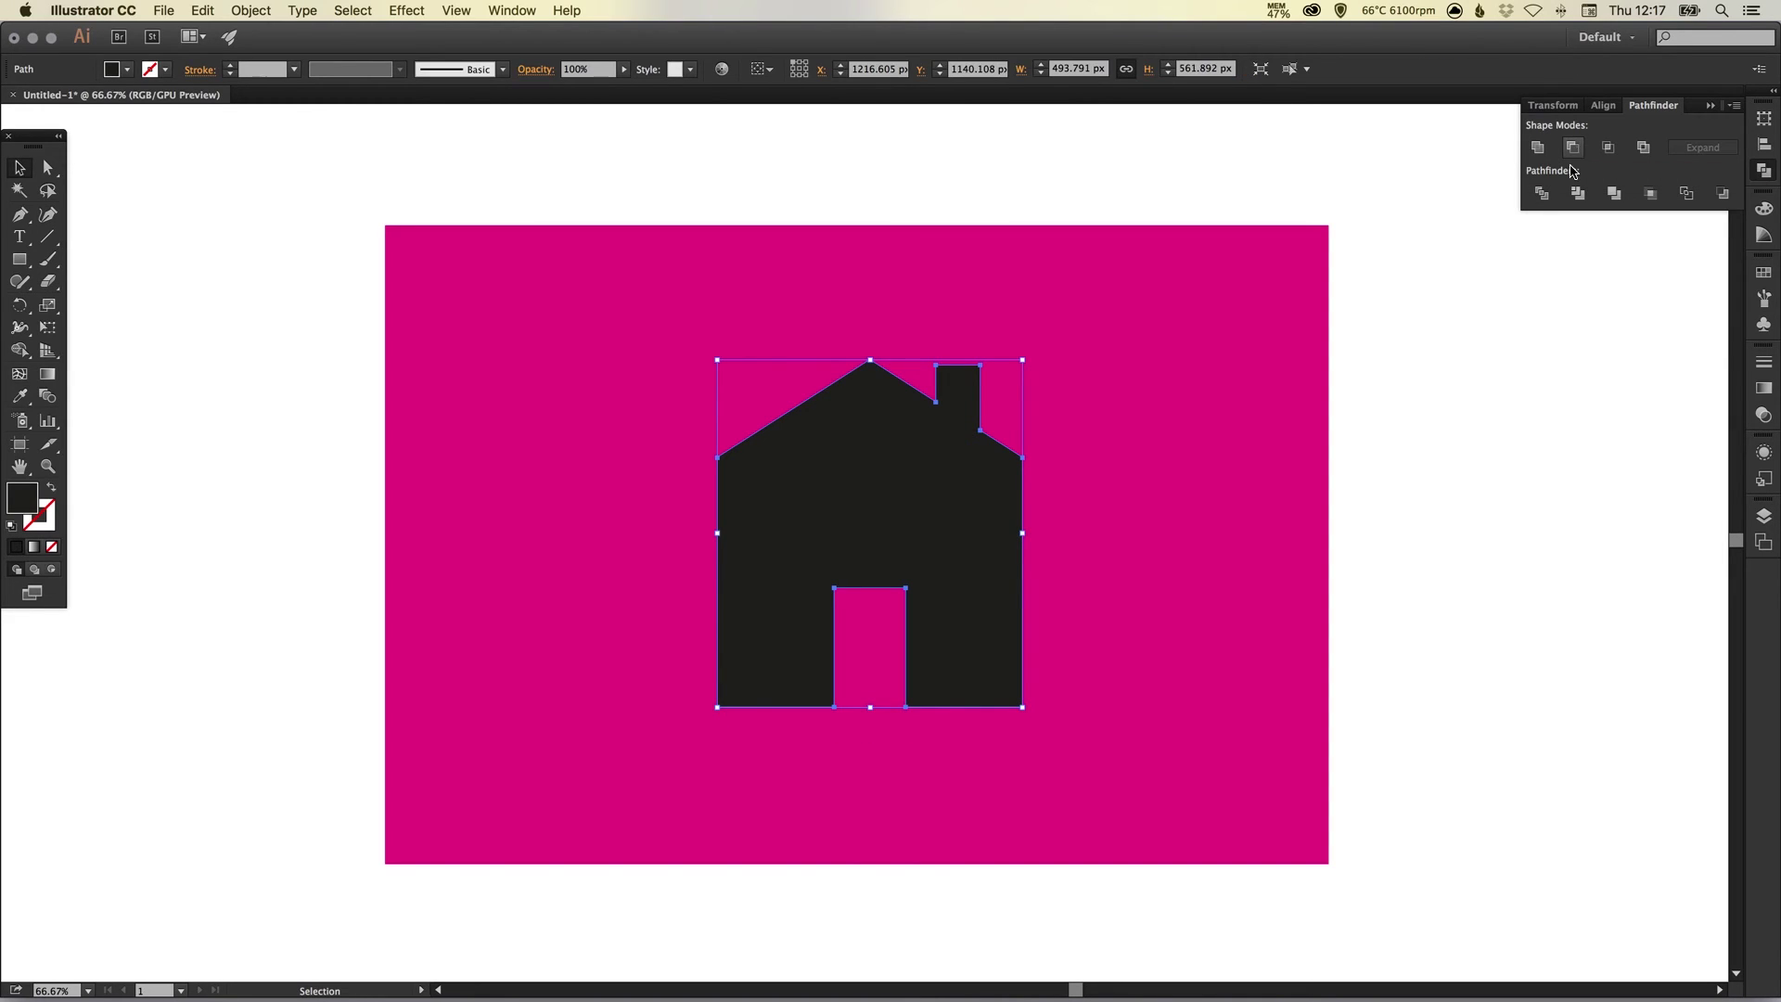
pyautogui.click(1314, 493)
pyautogui.press('super+y')
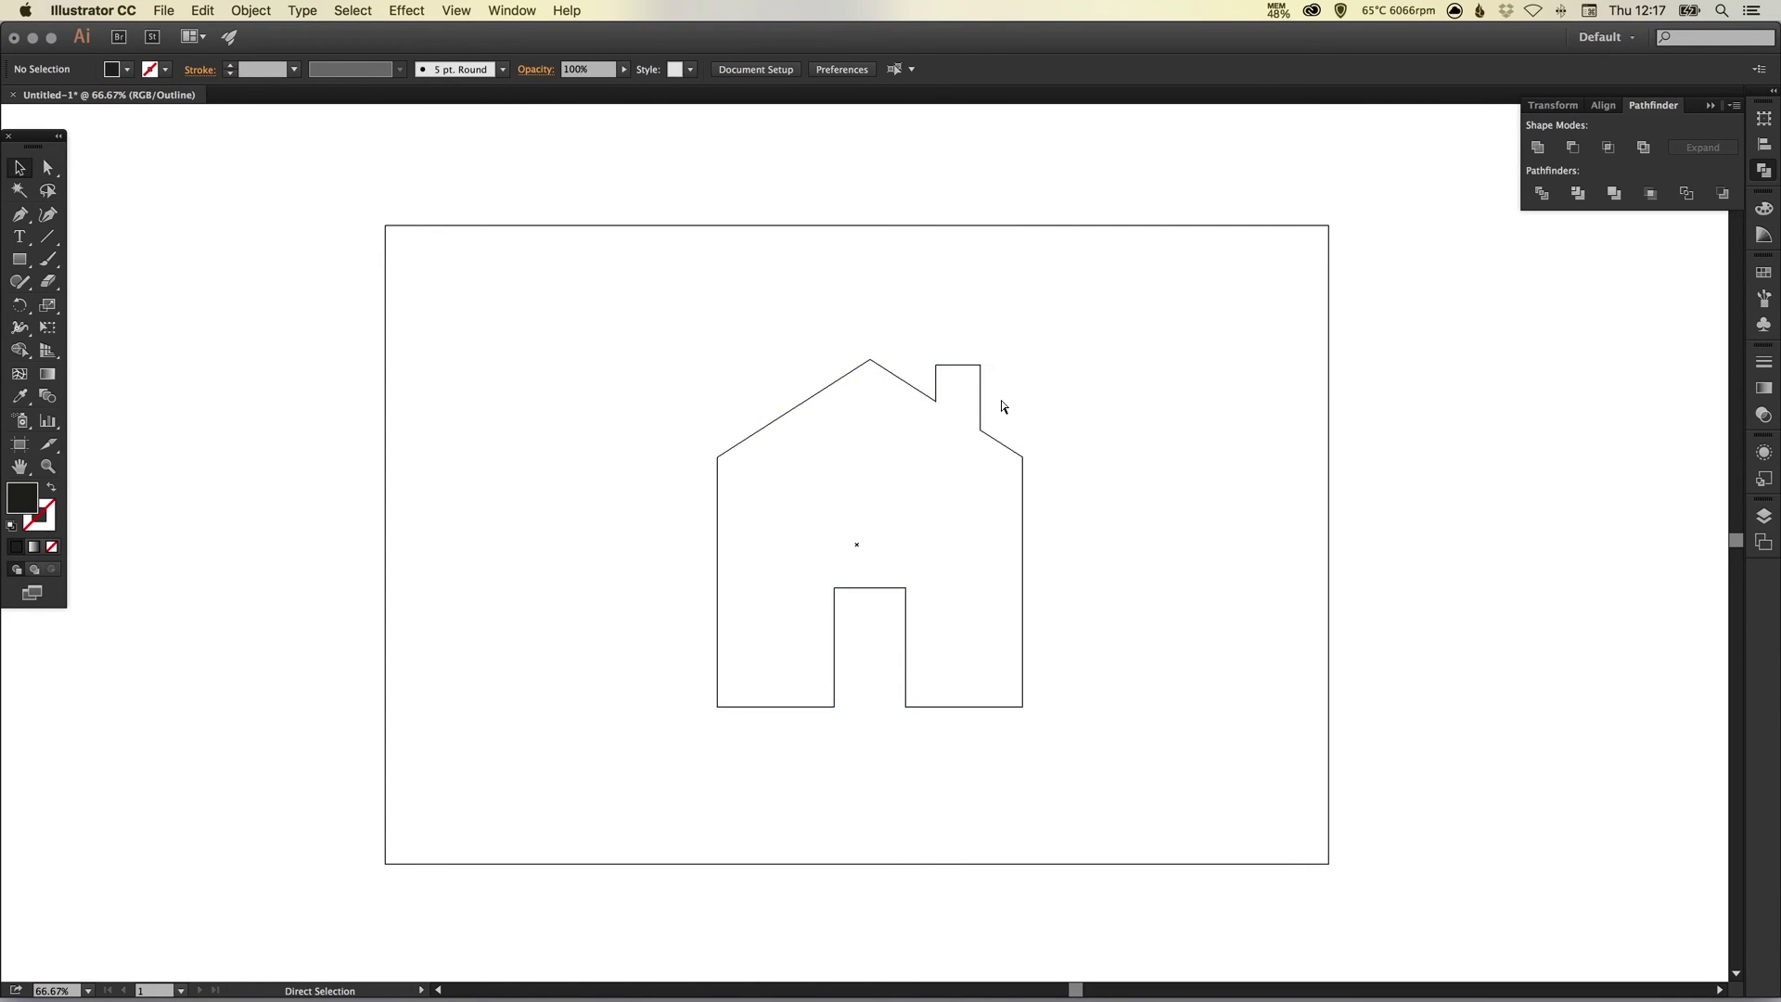
# - Return to Preview mode and delete the magenta background rectangle
pyautogui.press('super+y')
pyautogui.click(1093, 364)
pyautogui.press('Delete')
# - Zoom to 100%, centre the house in view, and collapse the Pathfinder panel
pyautogui.press('super+1')
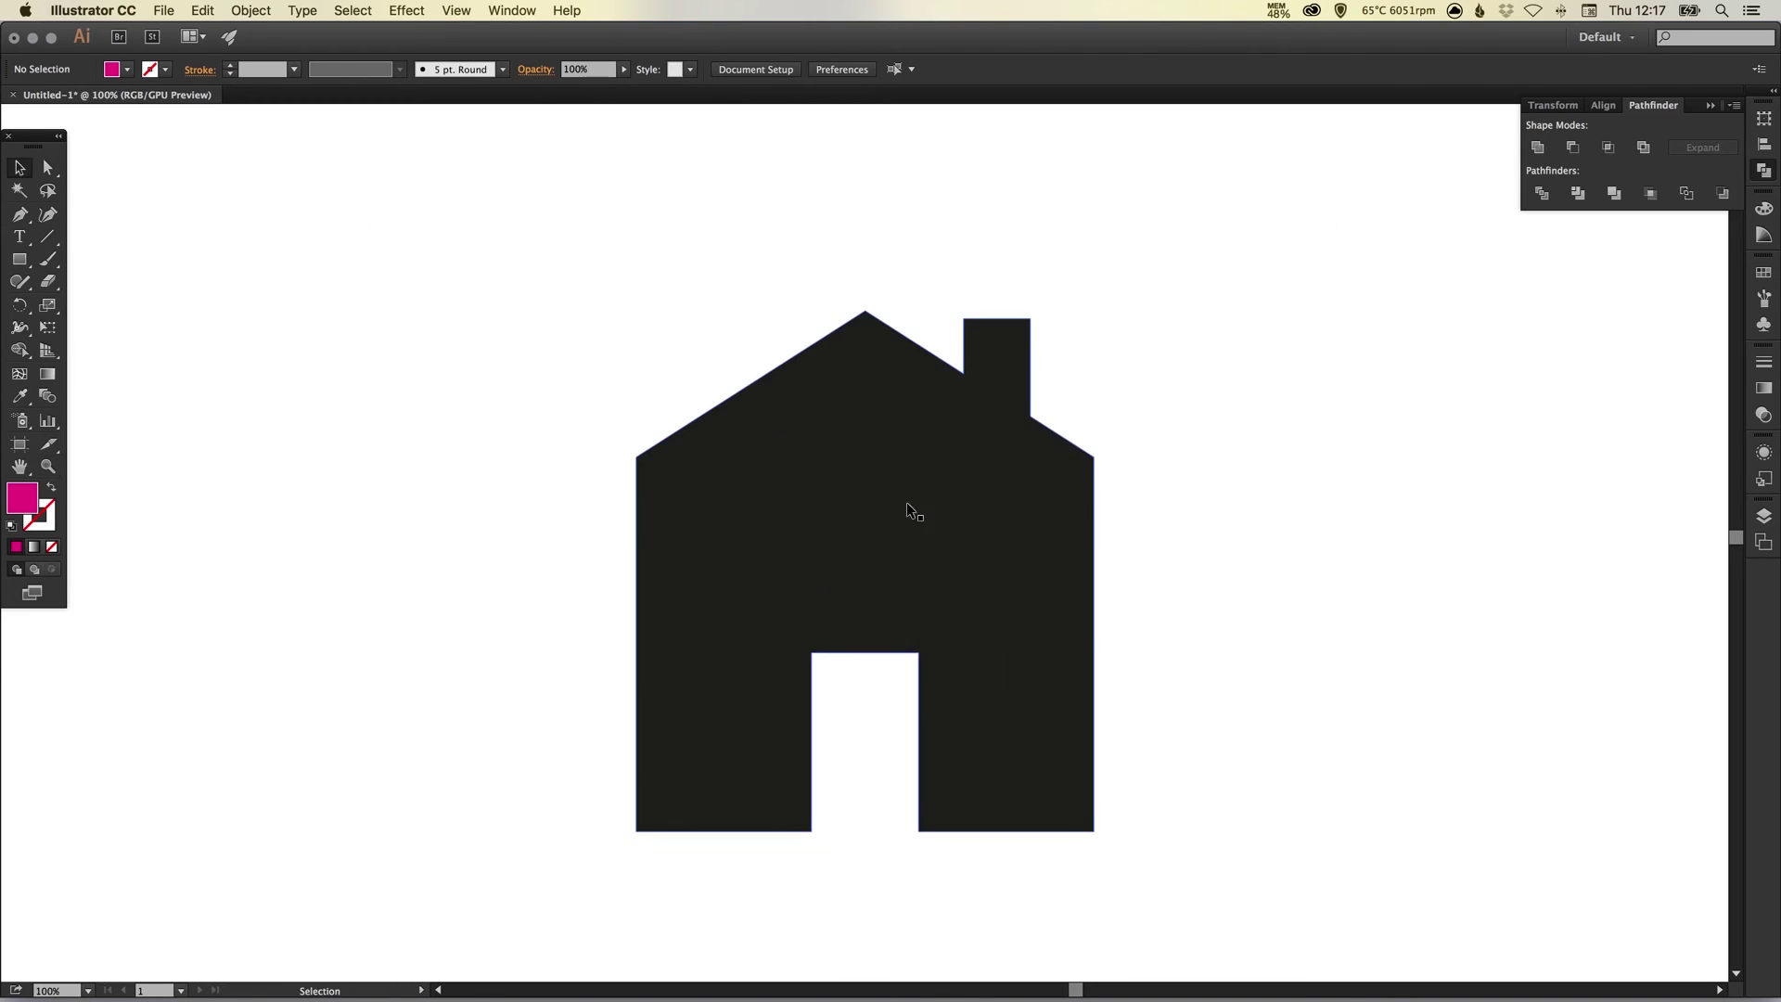
pyautogui.moveTo(1012, 484)
pyautogui.mouseDown()
pyautogui.moveTo(1018, 470)
pyautogui.moveTo(997, 473)
pyautogui.moveTo(1011, 471)
pyautogui.mouseUp()
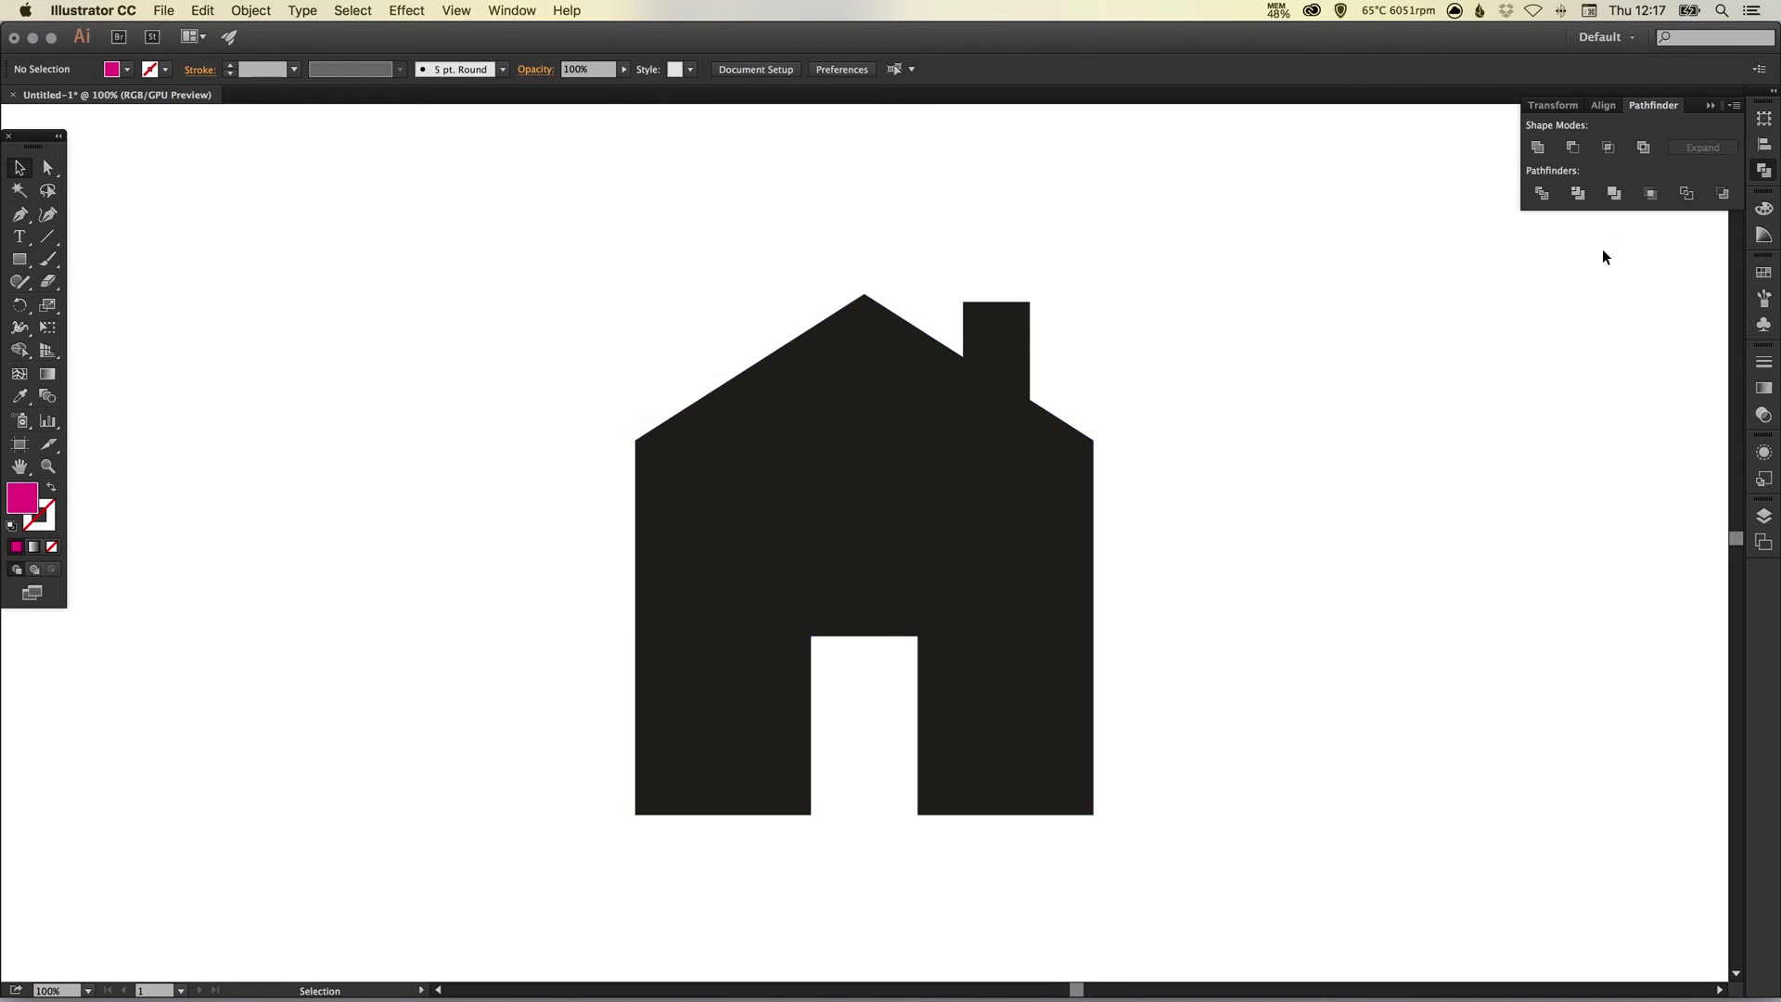
pyautogui.click(1763, 170)
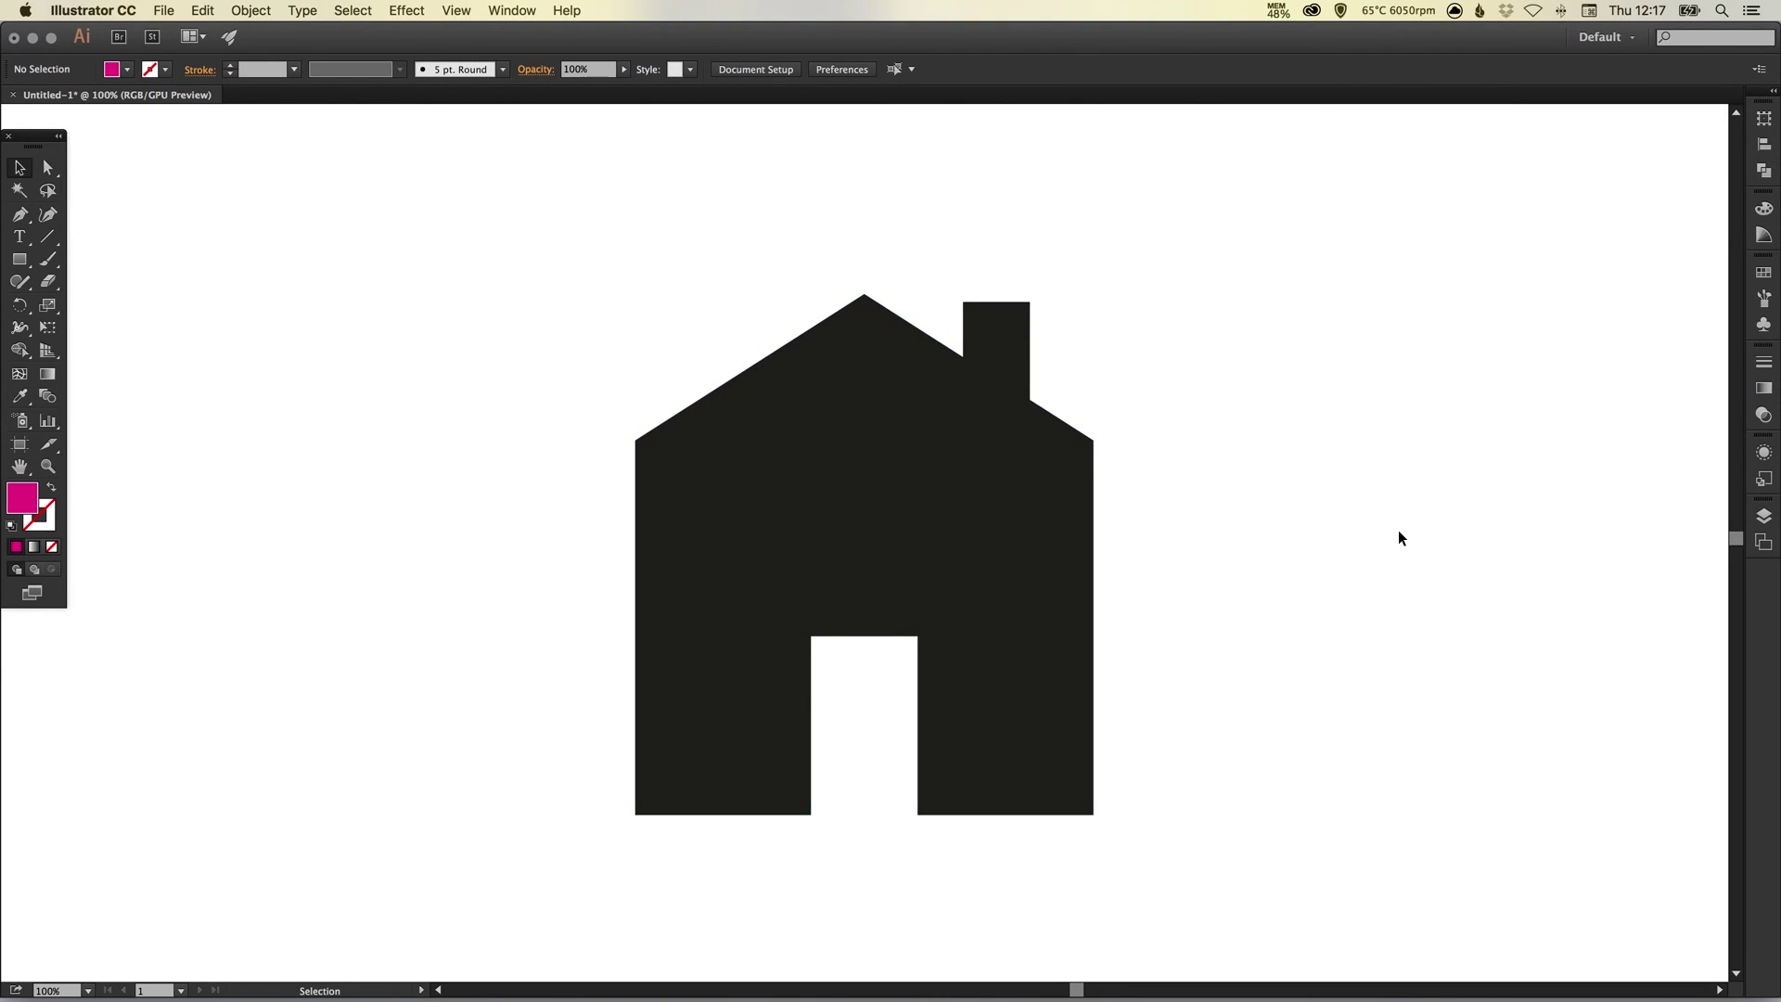